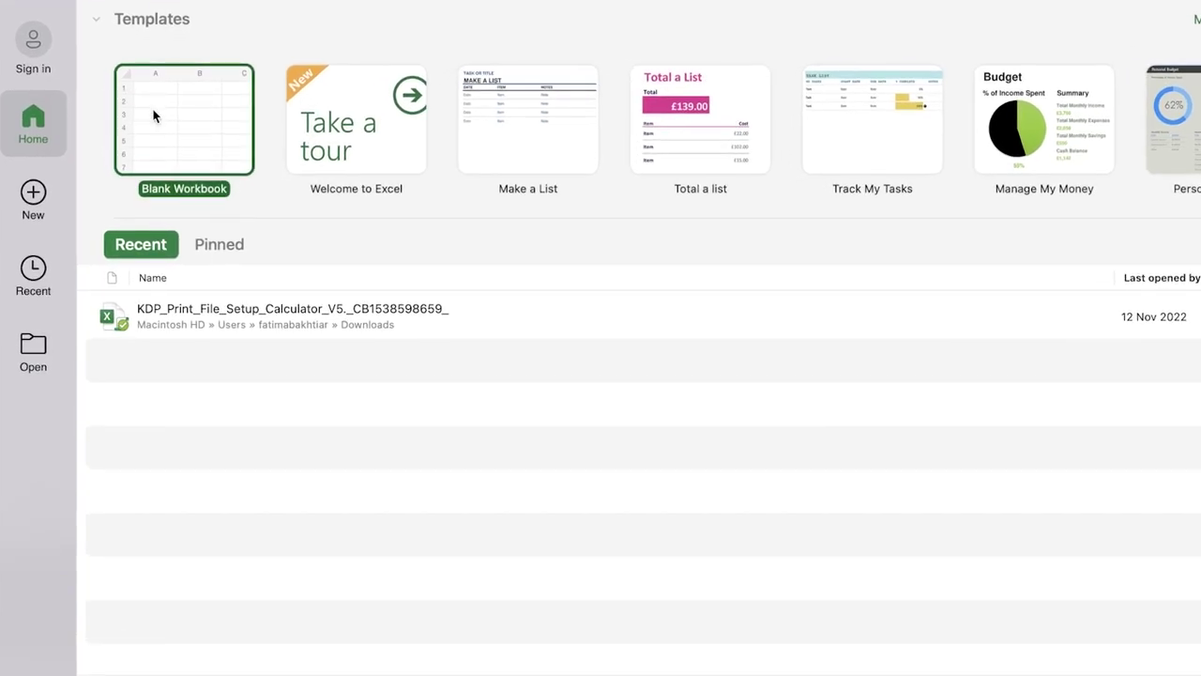
Step: Create a new Blank Workbook from the Excel start screen templates
double_click(153, 115)
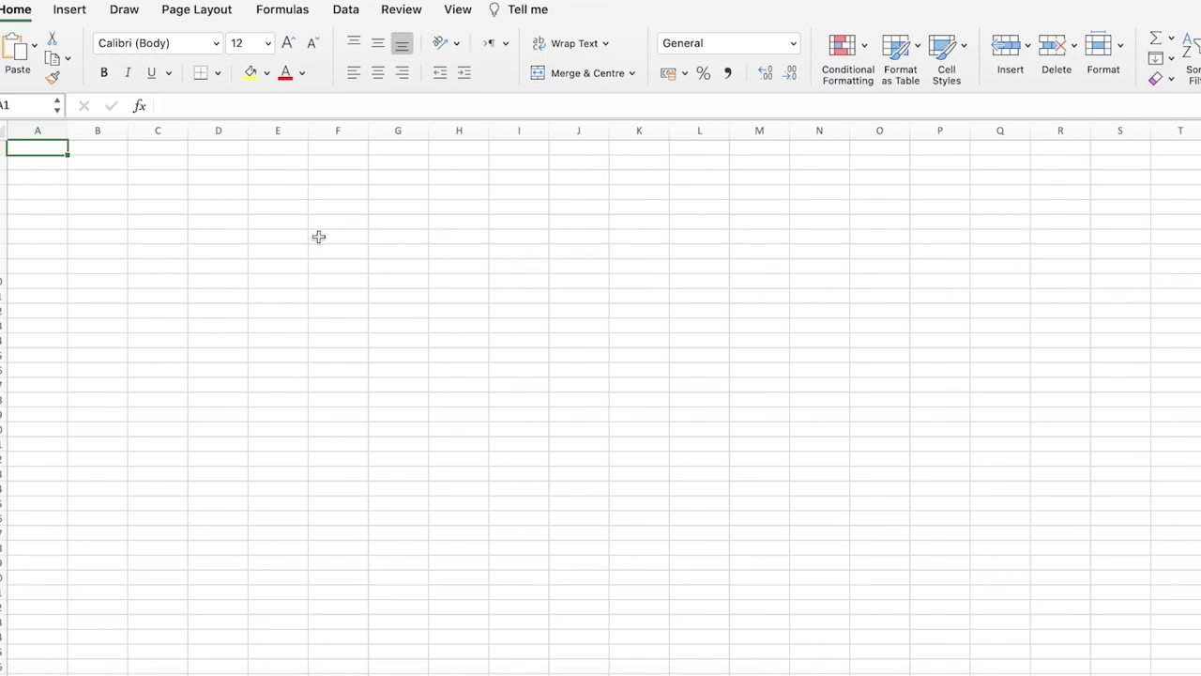
Step: Widen column C so the Project Title label in C2 fits
click(107, 170)
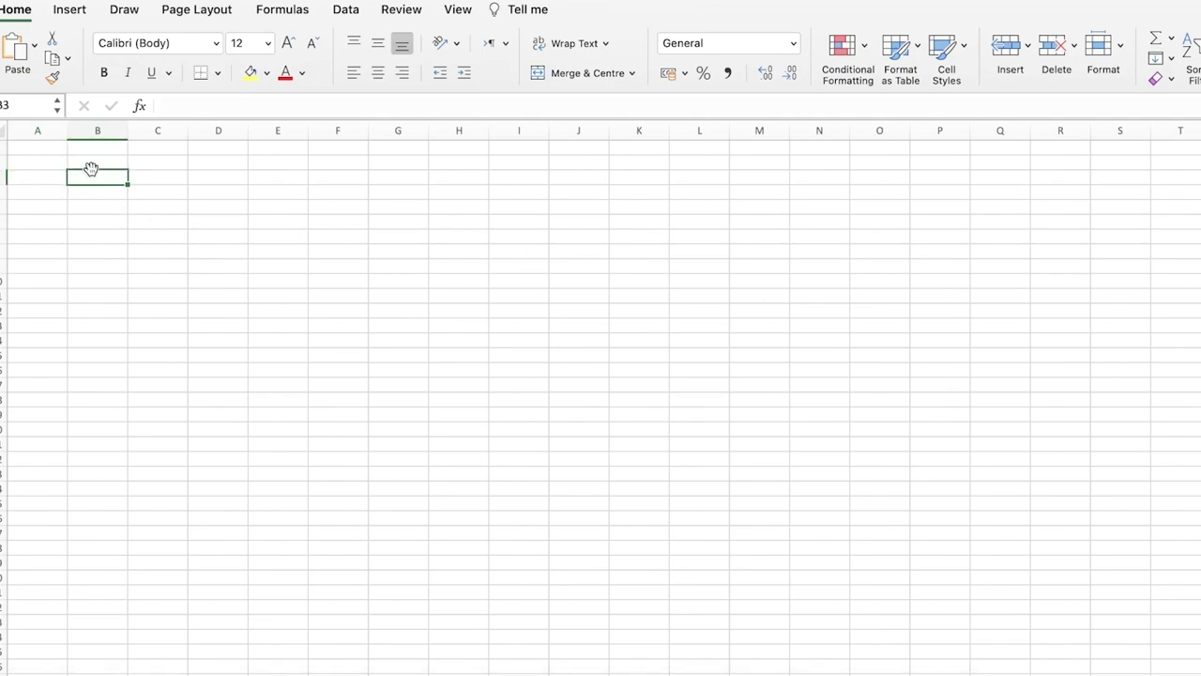
click(56, 158)
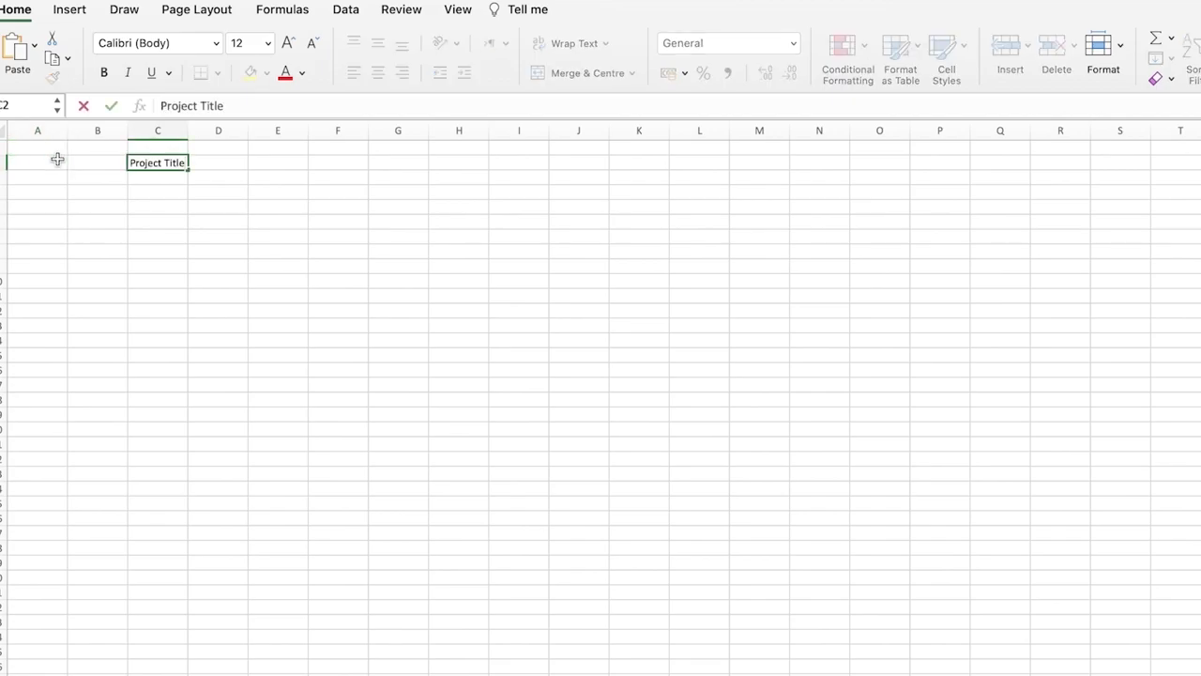
click(185, 125)
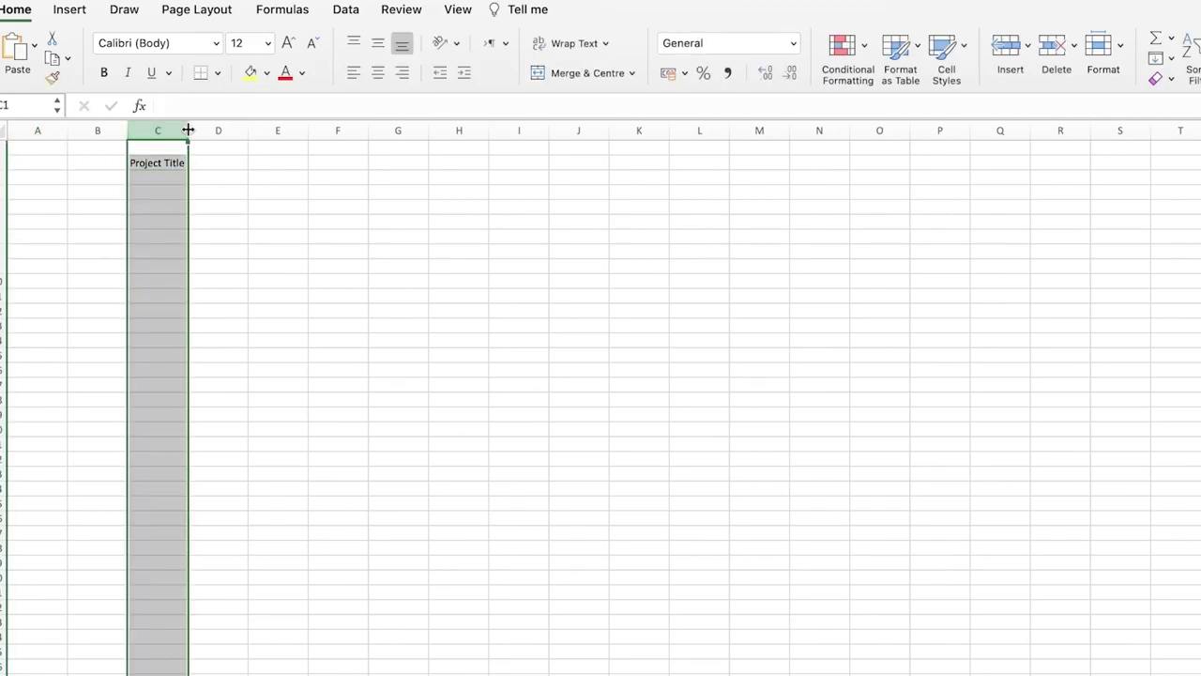
drag(188, 130, 214, 125)
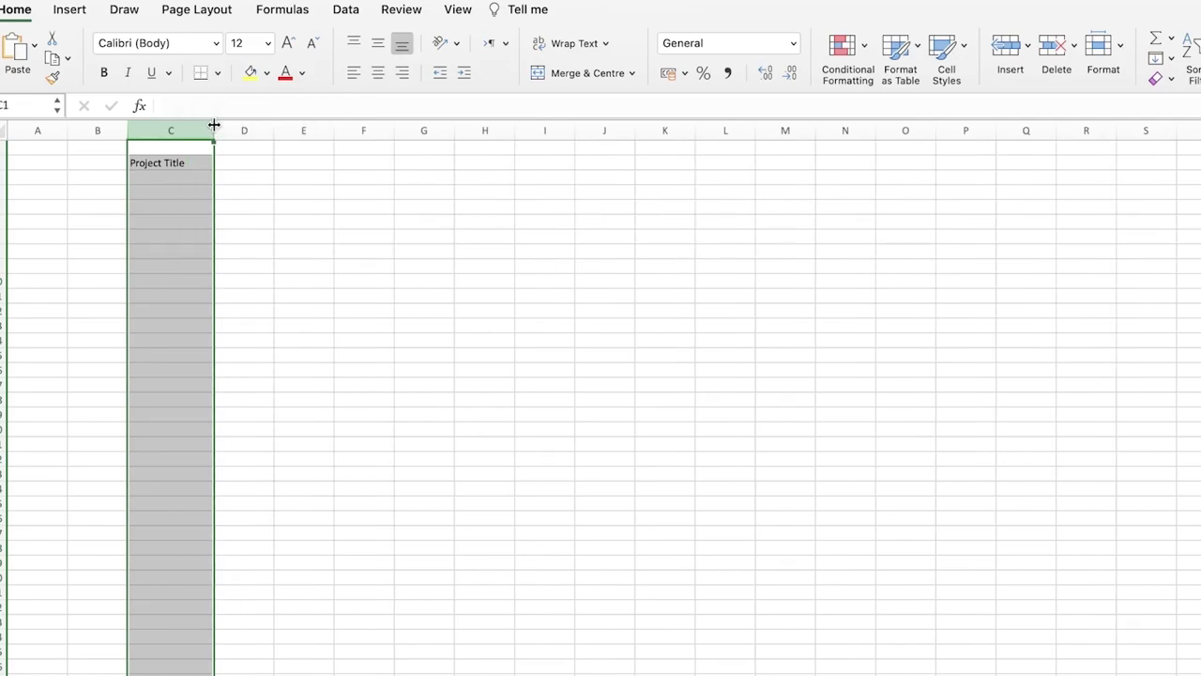
Step: Add the labels Project Manager in C5, Start Date in F2 and End Date in F5
click(203, 206)
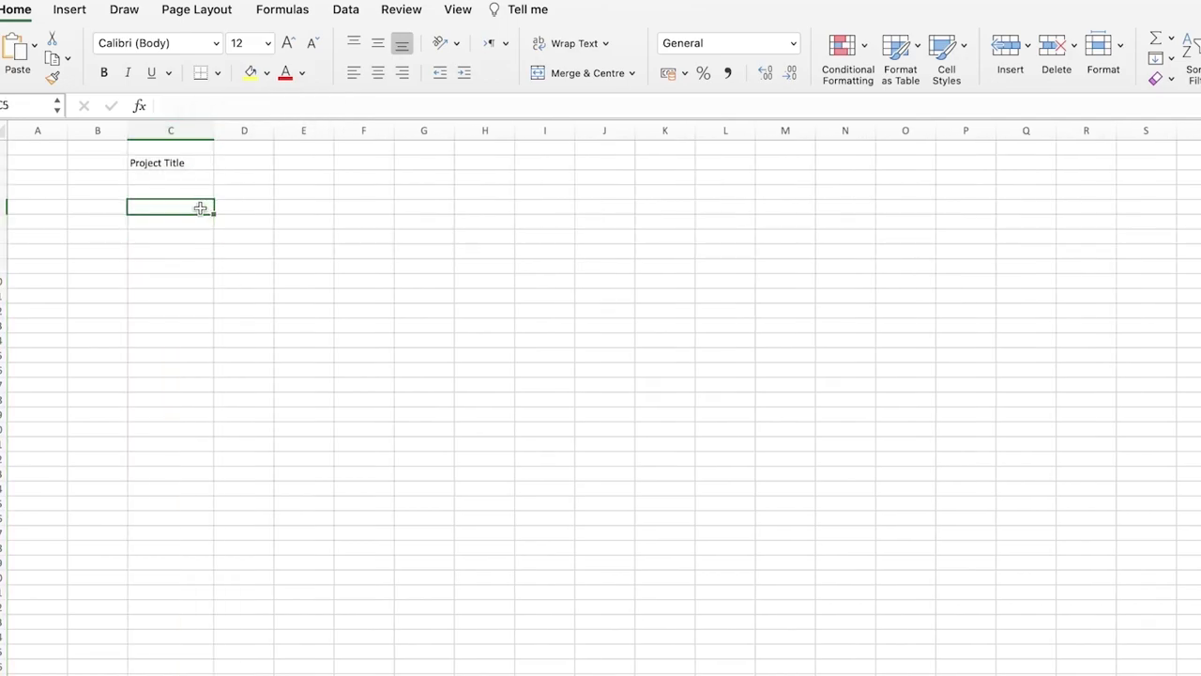
text(Project Manager)
click(326, 162)
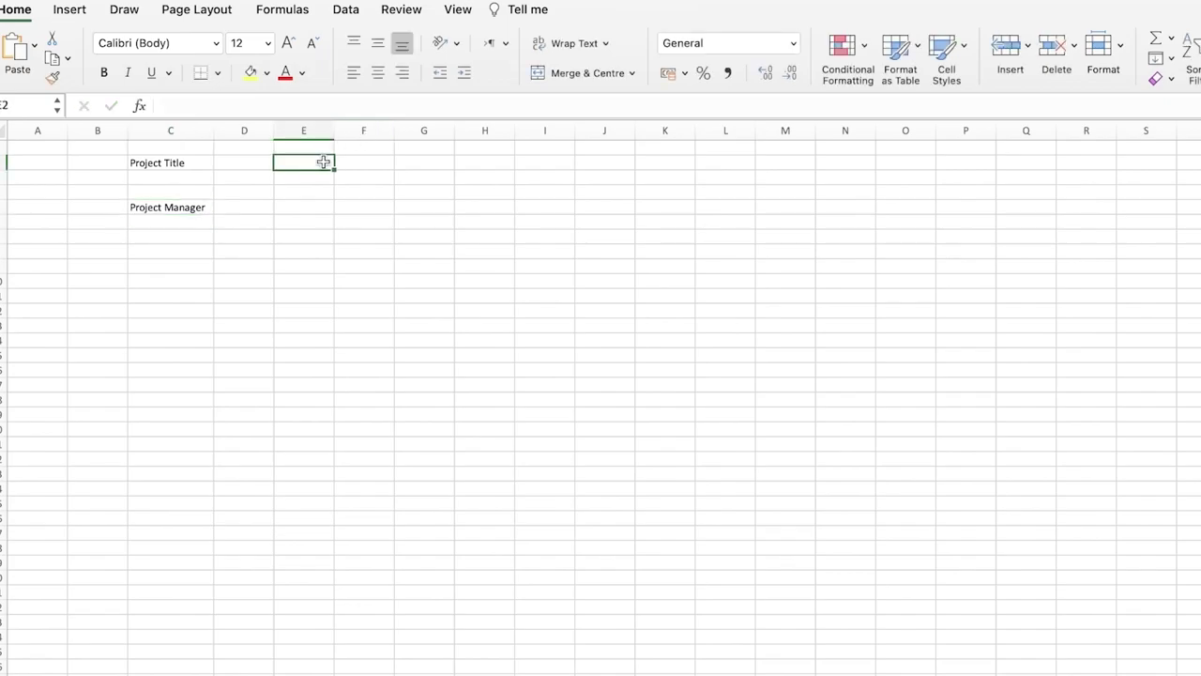
click(355, 161)
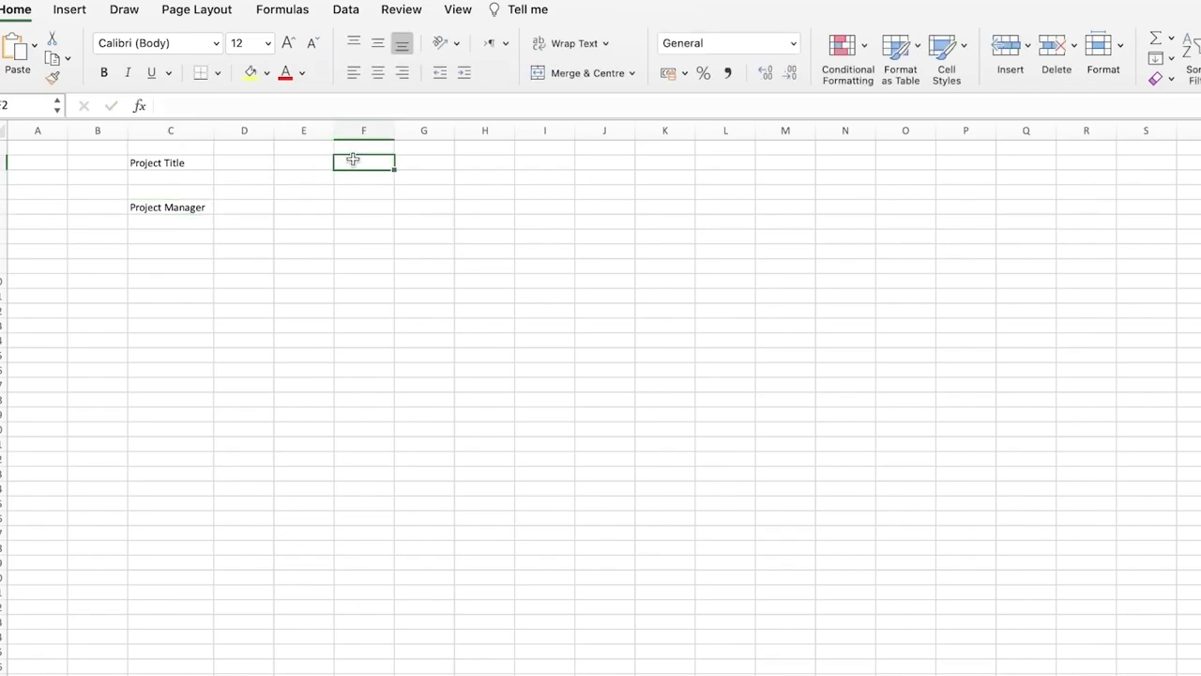
text(Start Date)
key(Return)
key(Return)
key(Return)
text(End Date)
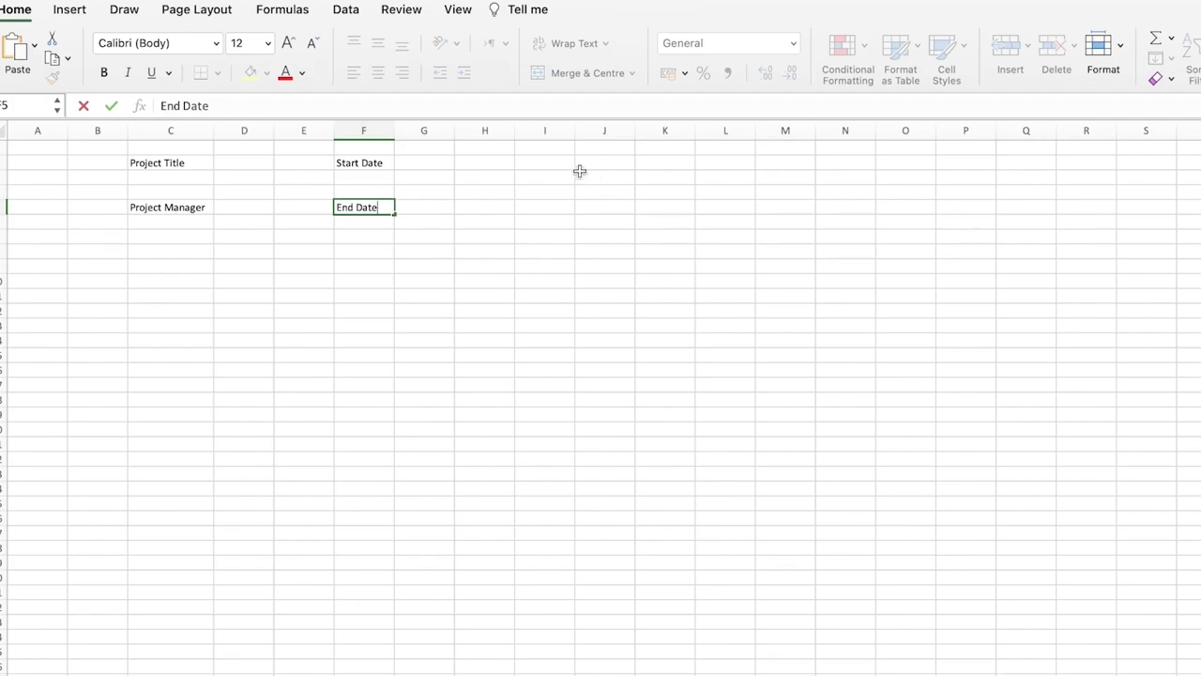
click(183, 191)
click(161, 162)
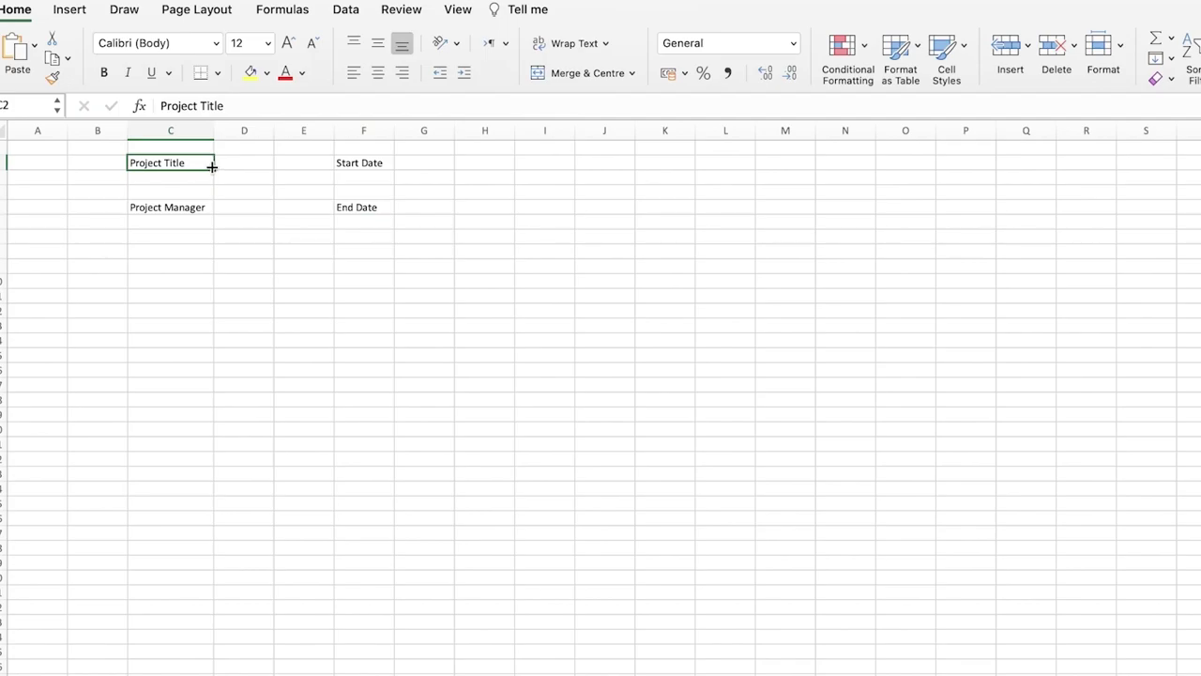
mouse_move(213, 167)
mouse_down()
mouse_move(364, 157)
mouse_move(196, 171)
mouse_up()
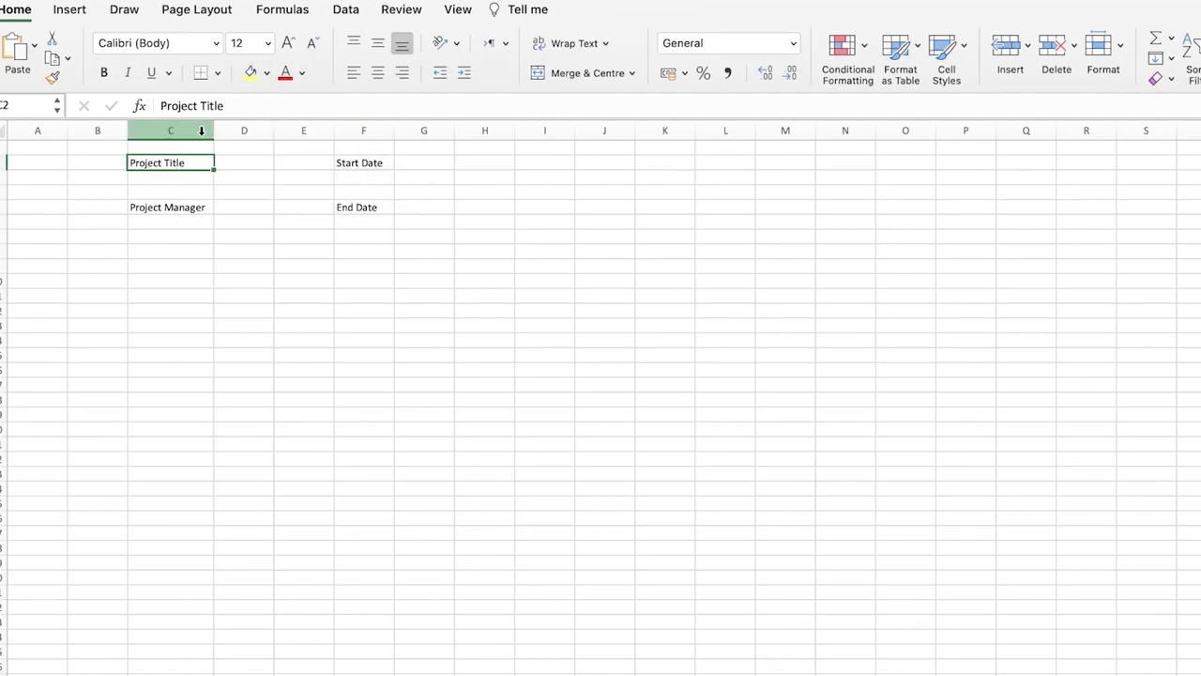
right_click(190, 167)
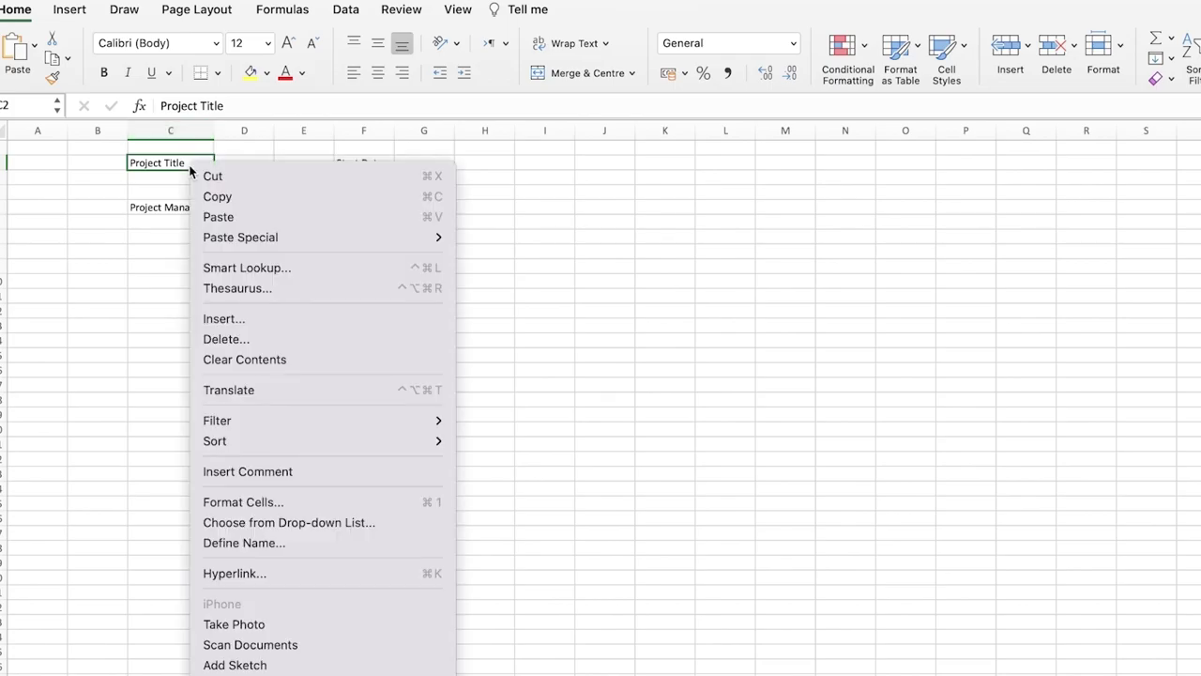
click(184, 164)
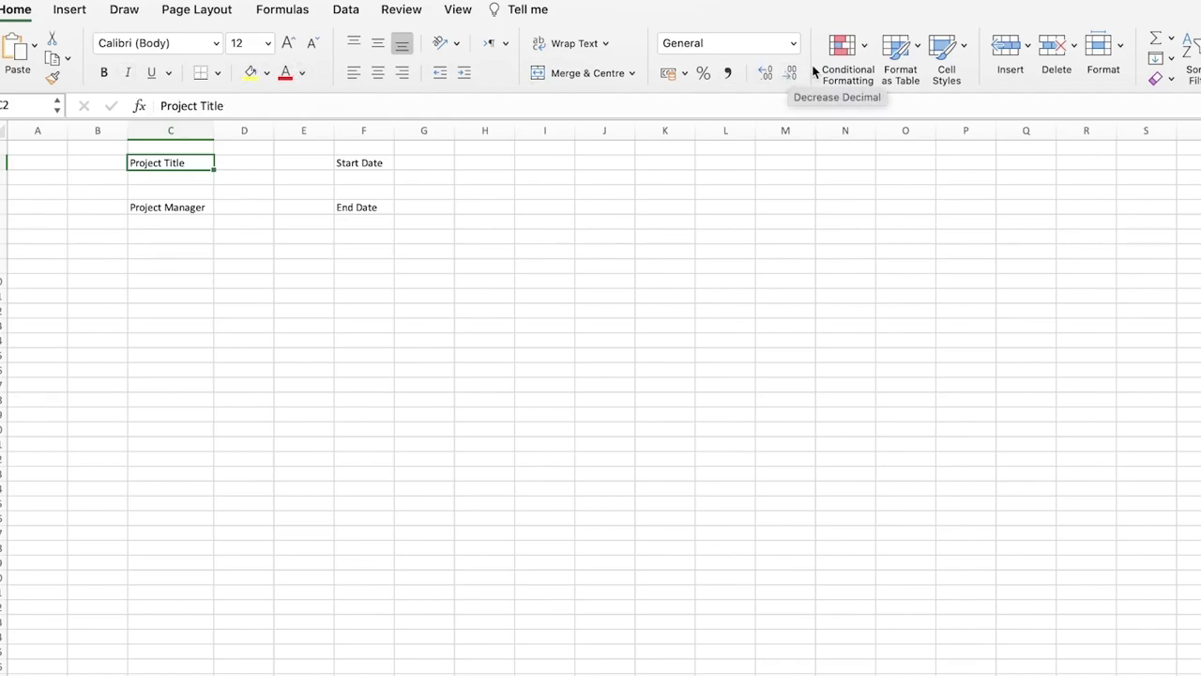
click(914, 62)
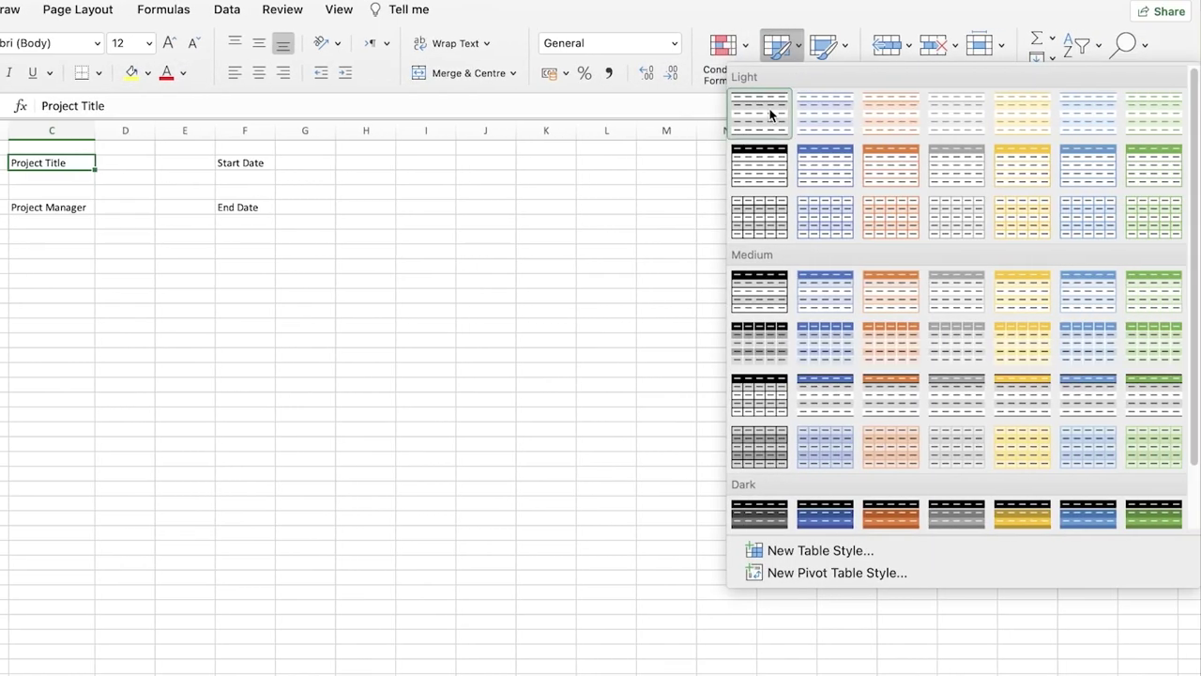
click(769, 114)
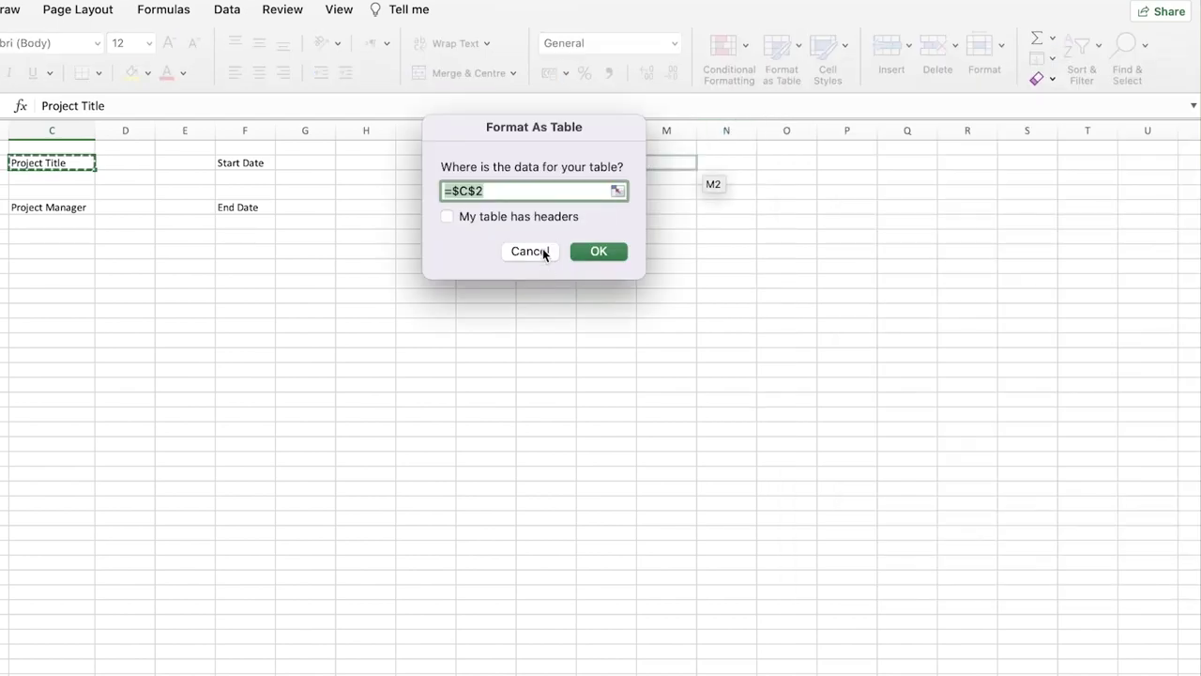
click(598, 252)
click(88, 161)
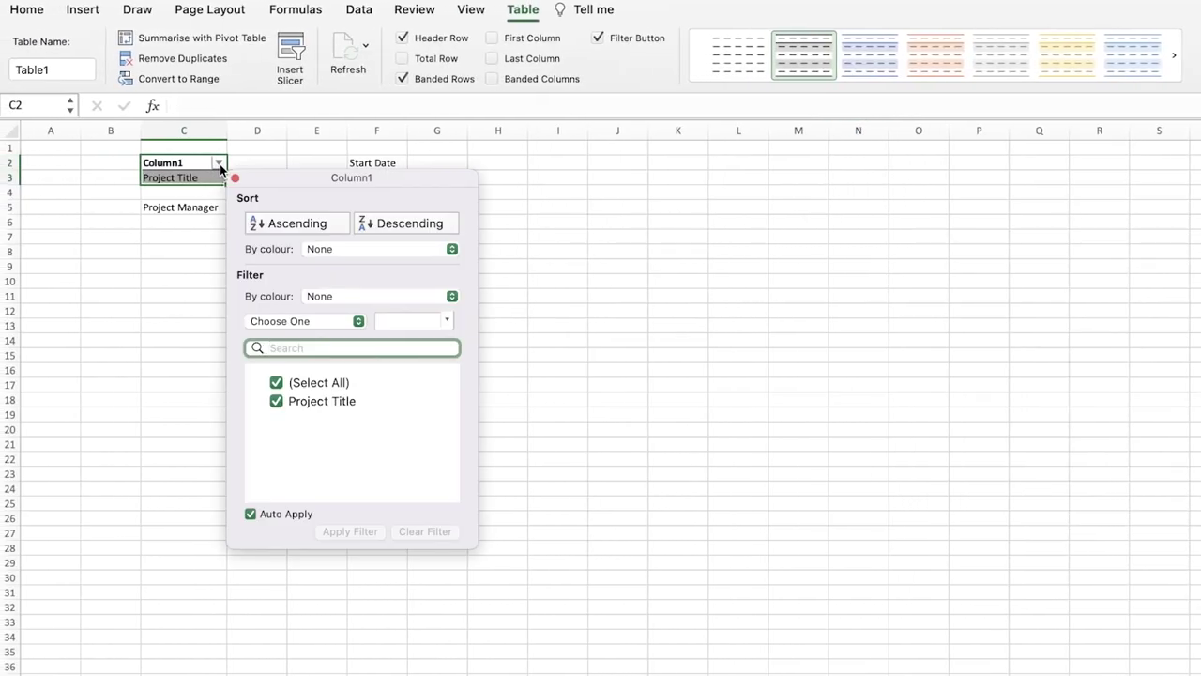
key(Escape)
key(super+z)
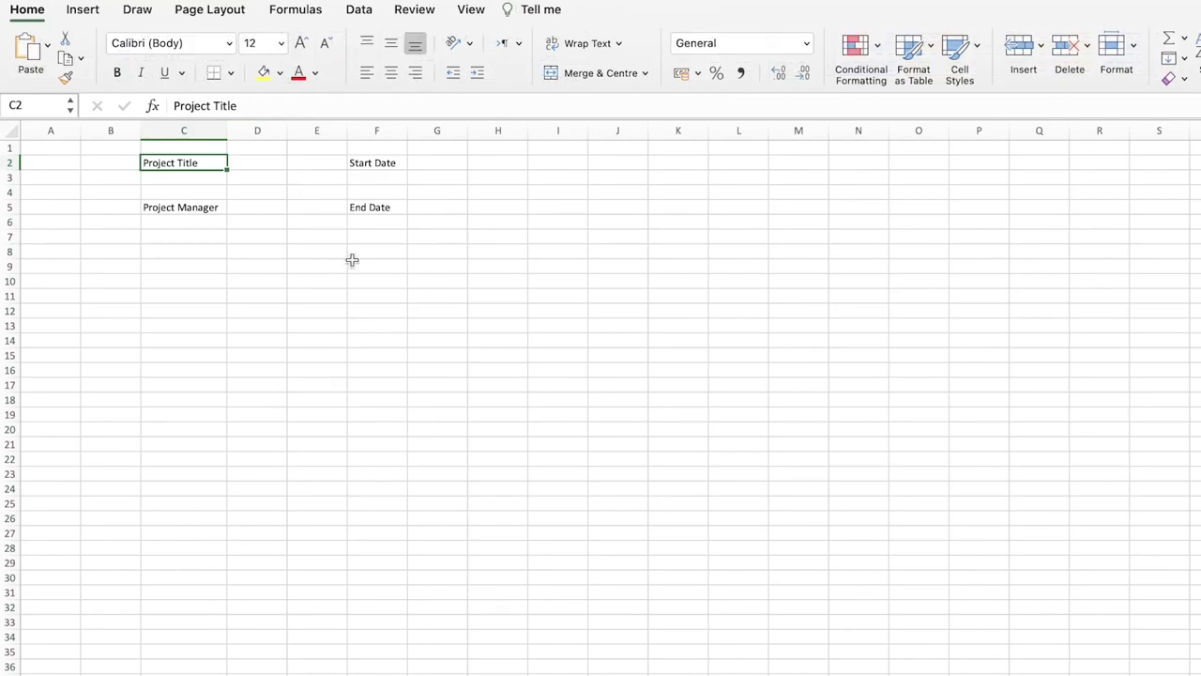
click(376, 266)
Step: Give the Project Title label in C2 a light grey fill and bold text
click(187, 162)
click(279, 73)
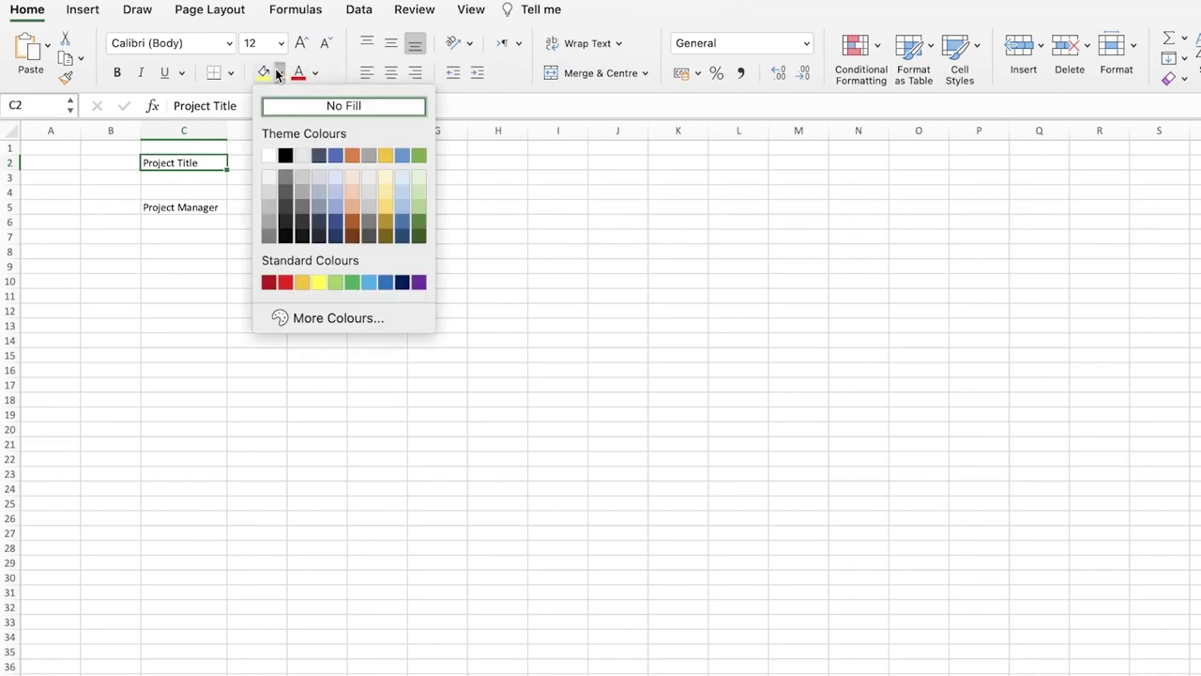
click(302, 154)
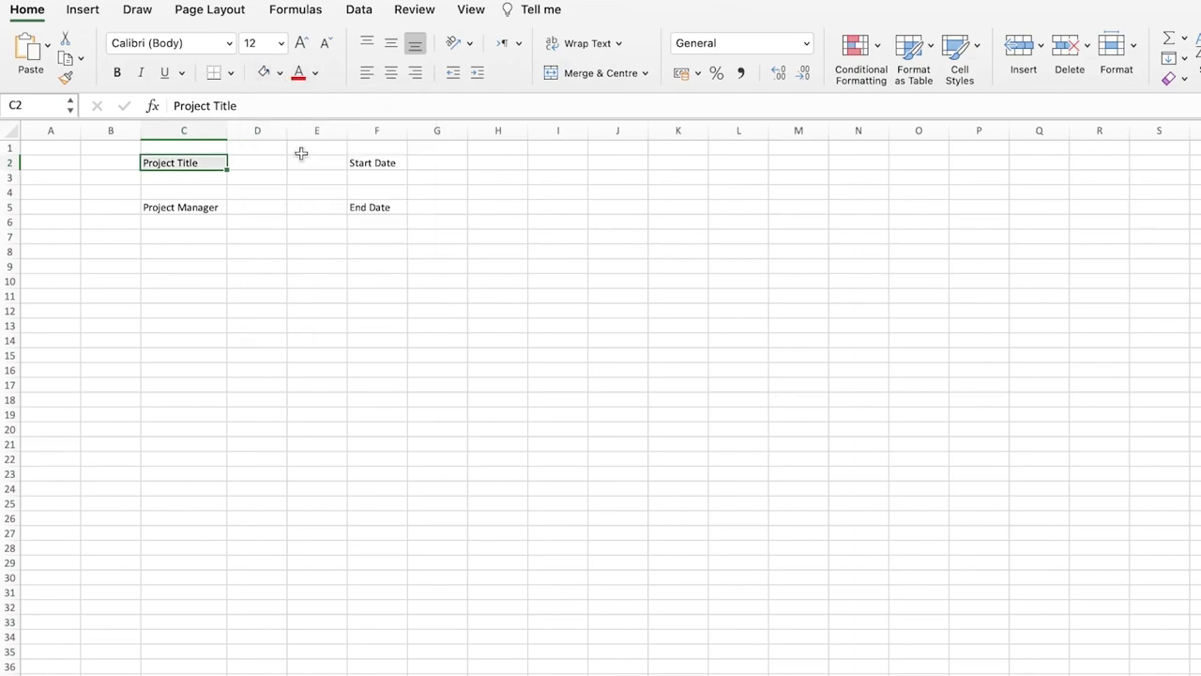
double_click(187, 163)
click(116, 72)
Step: Make the Project Manager, Start Date and End Date labels bold
click(178, 207)
click(116, 72)
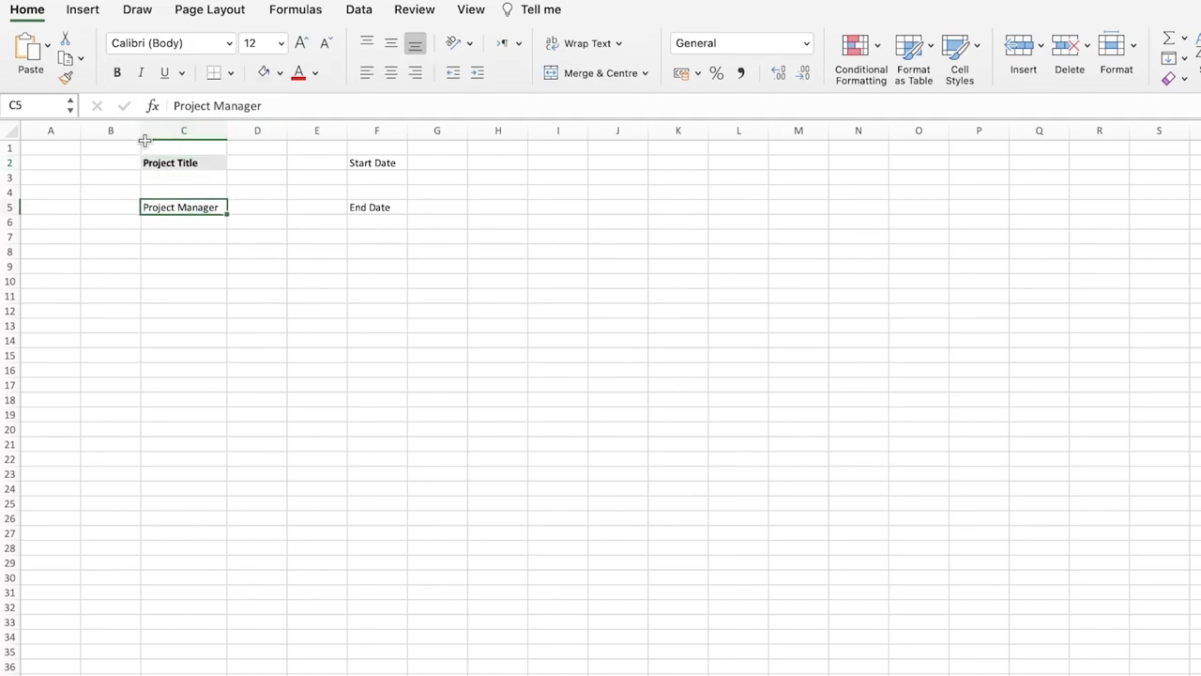
click(374, 164)
click(116, 73)
click(368, 207)
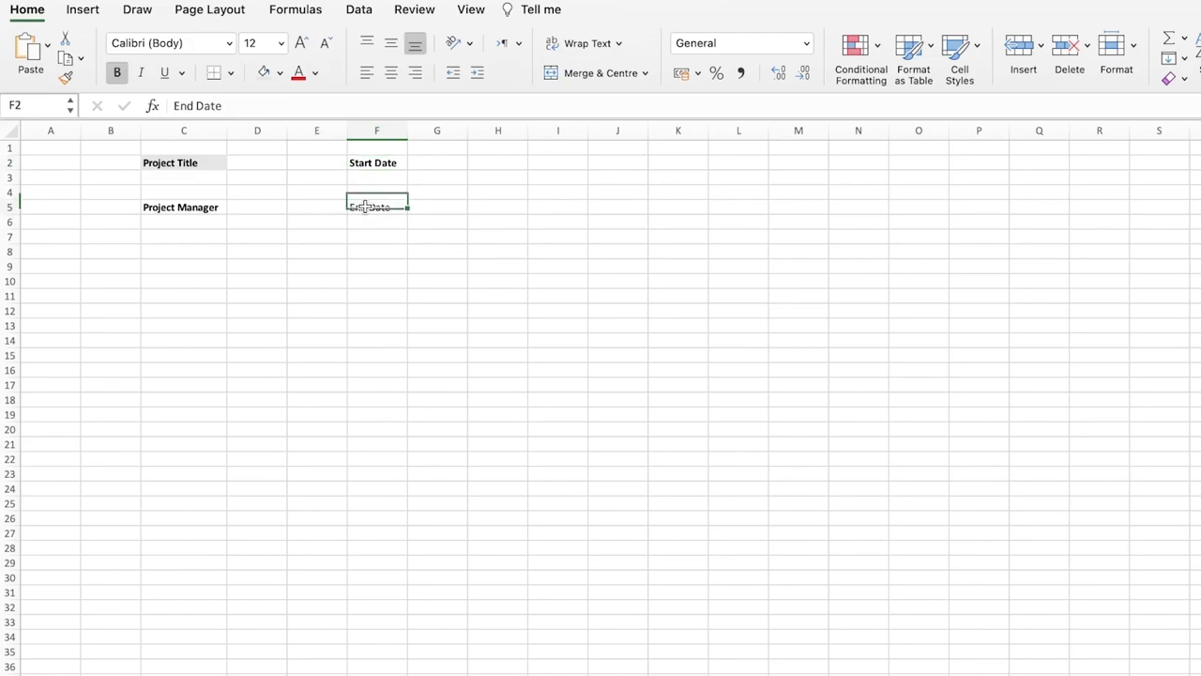
click(117, 73)
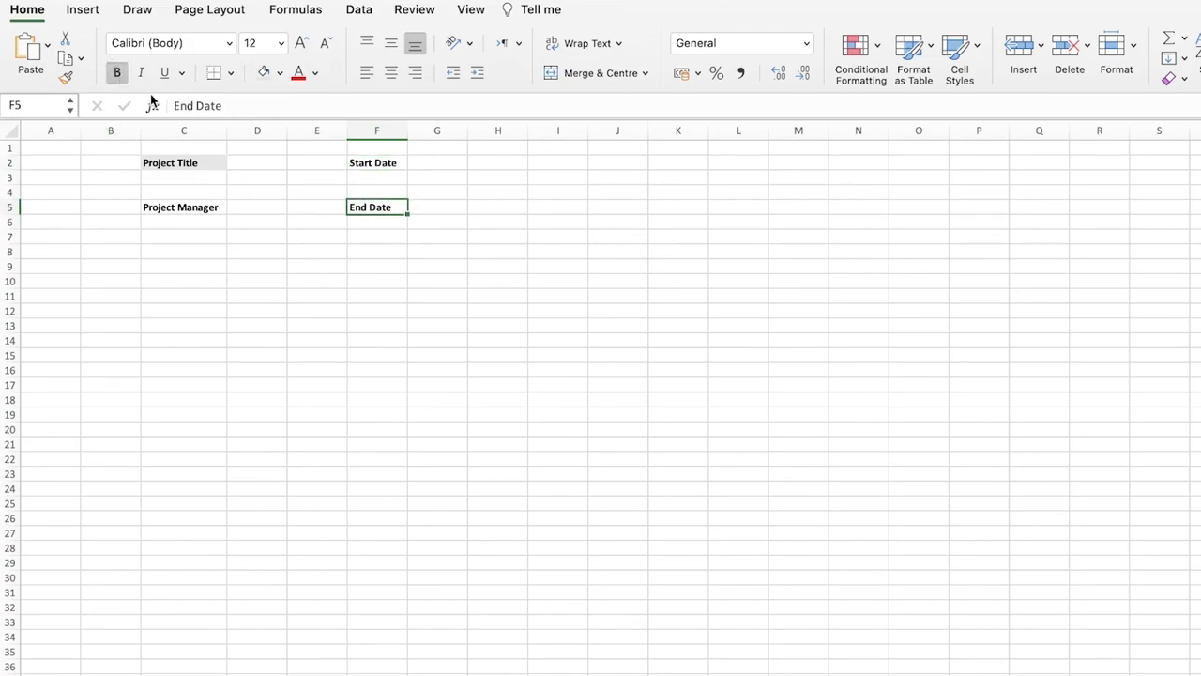
Step: Give the End Date and Start Date labels the same grey fill
click(264, 72)
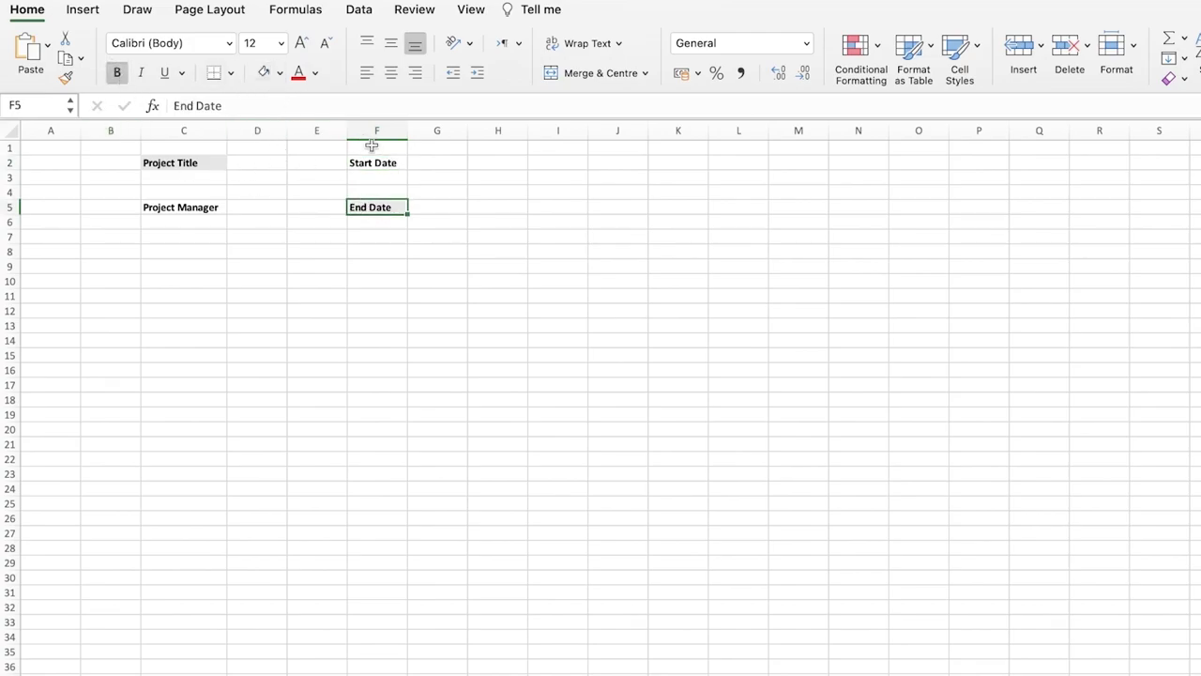
click(373, 162)
click(265, 72)
Step: Outline every edge of the Project Manager cell C5 with All Borders
click(187, 205)
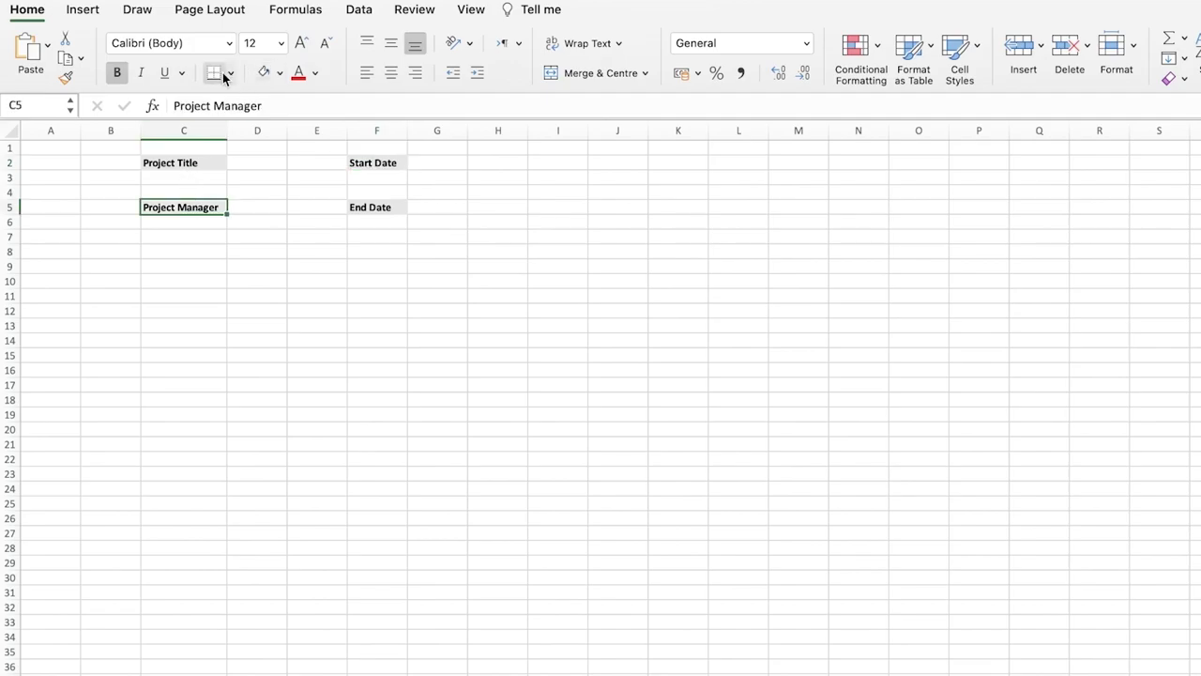
click(230, 74)
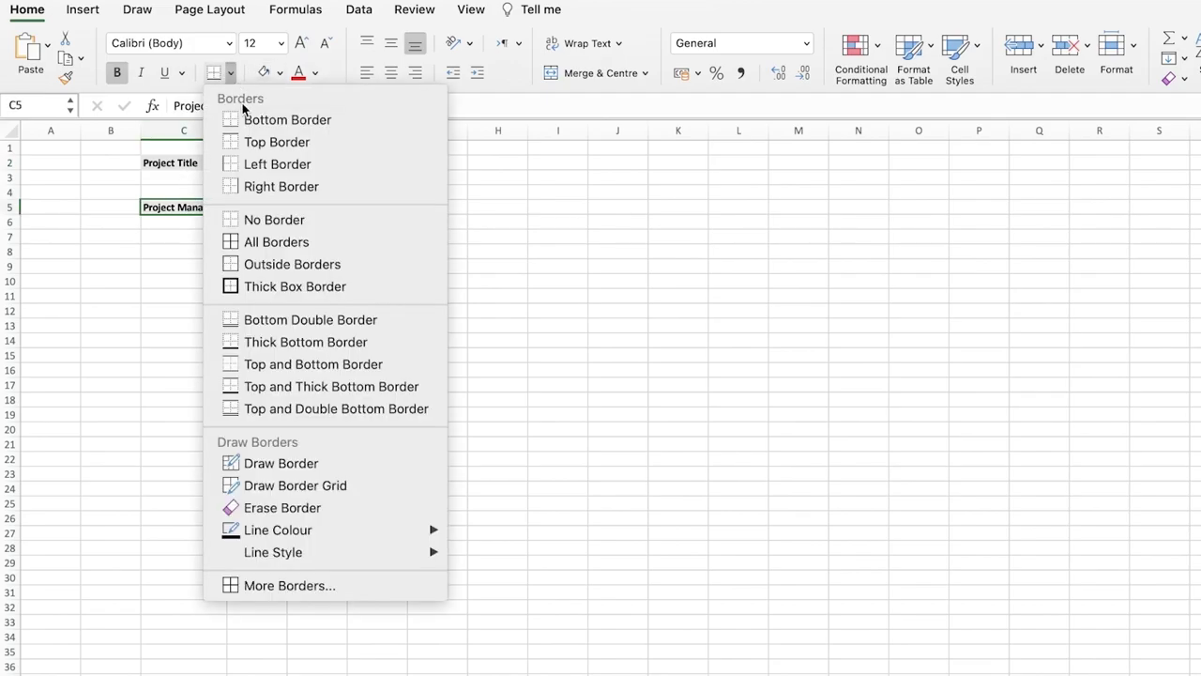
click(270, 242)
click(203, 161)
click(228, 73)
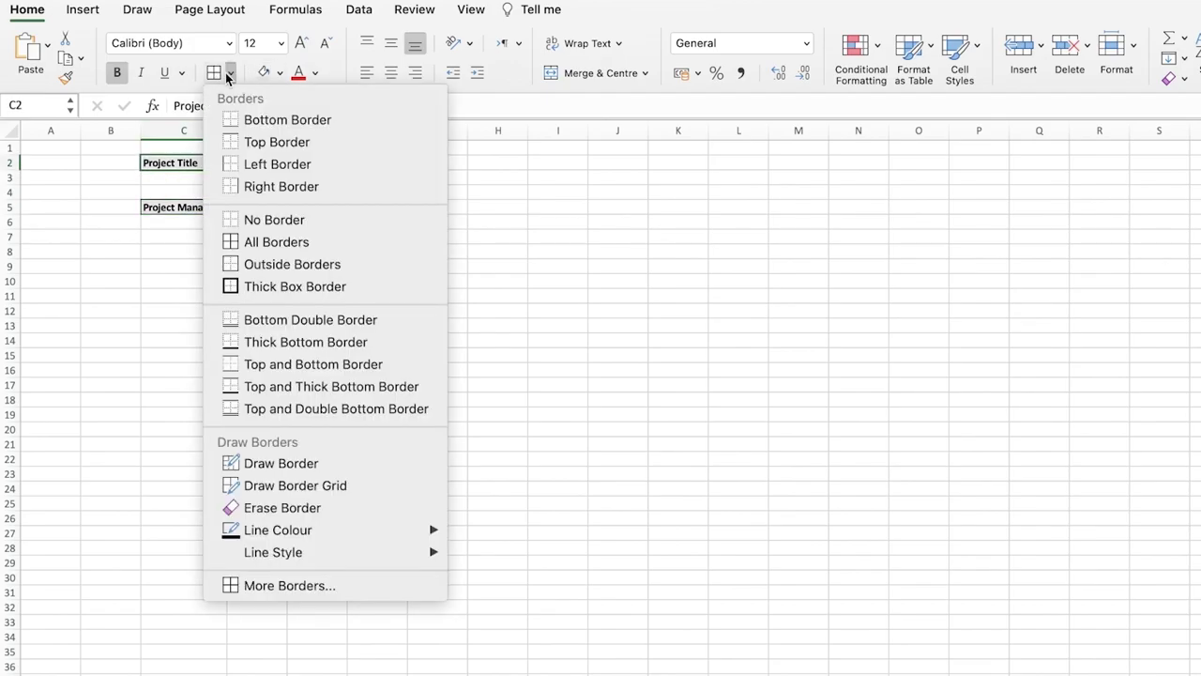
Step: Fill Project Title down into C3, then clear C3's text and grey fill
click(148, 162)
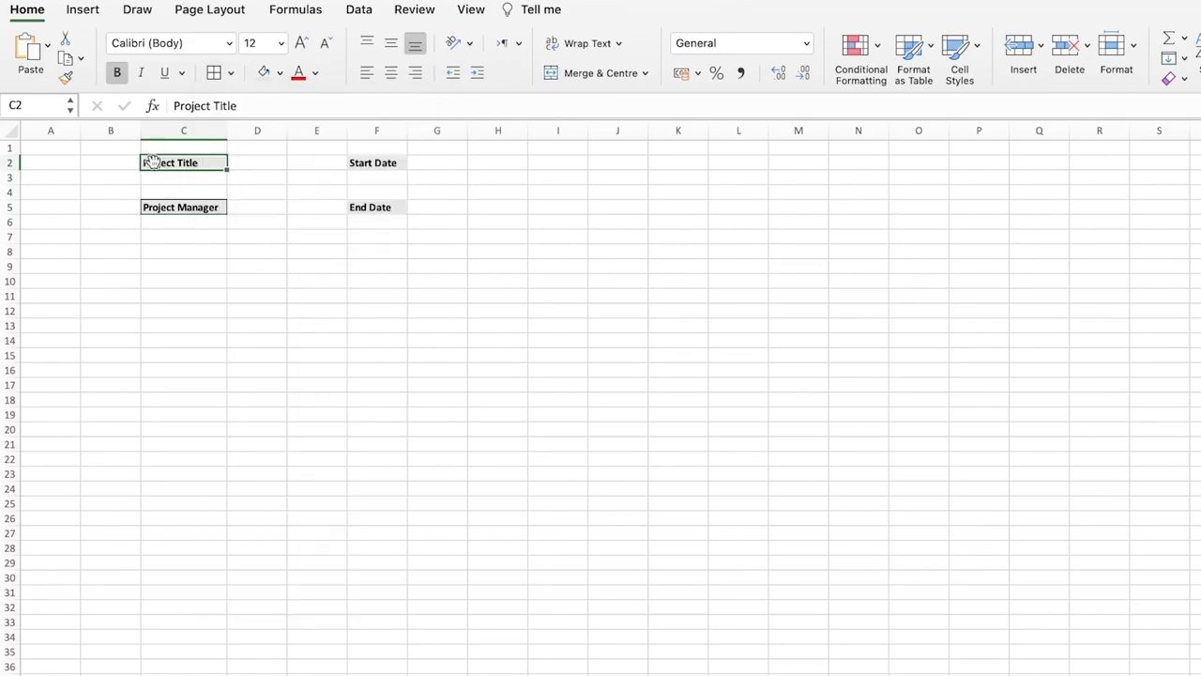
drag(226, 170, 227, 184)
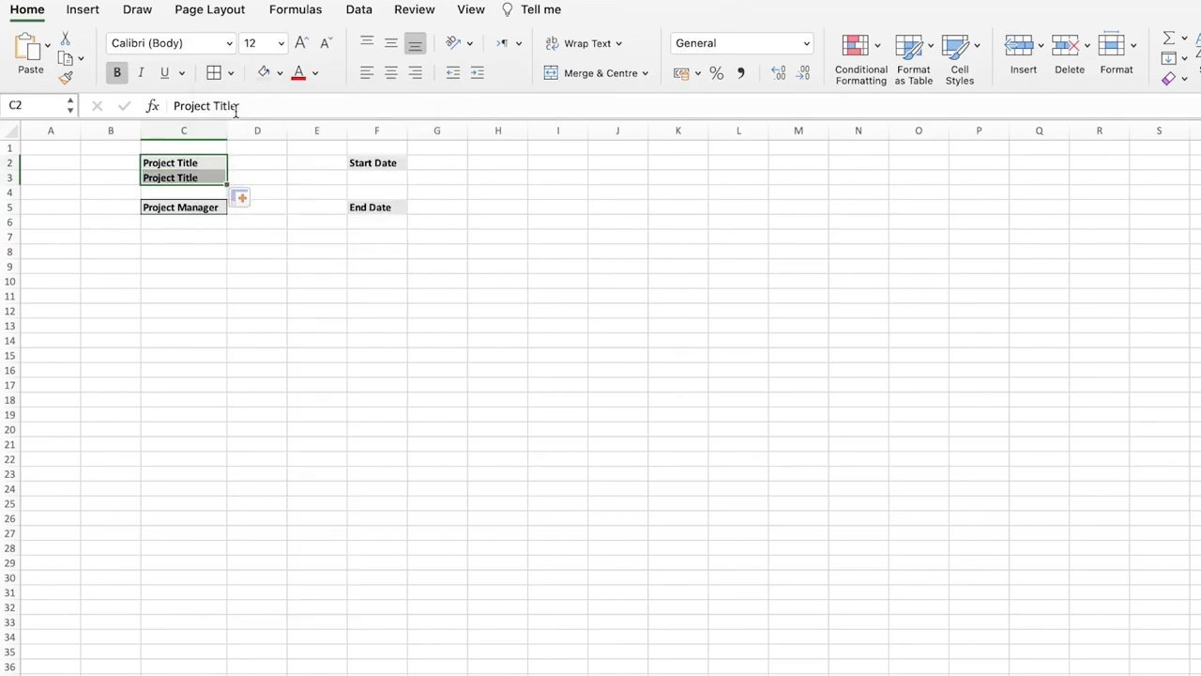
click(192, 183)
key(Delete)
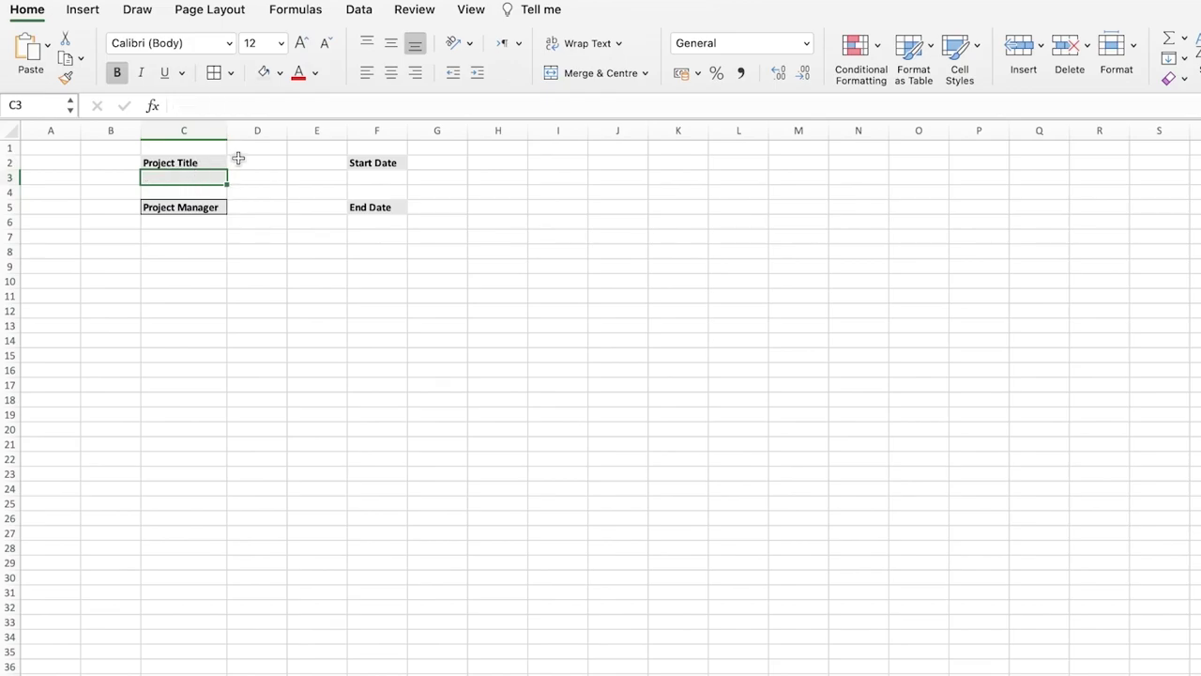
click(236, 159)
click(167, 177)
click(273, 74)
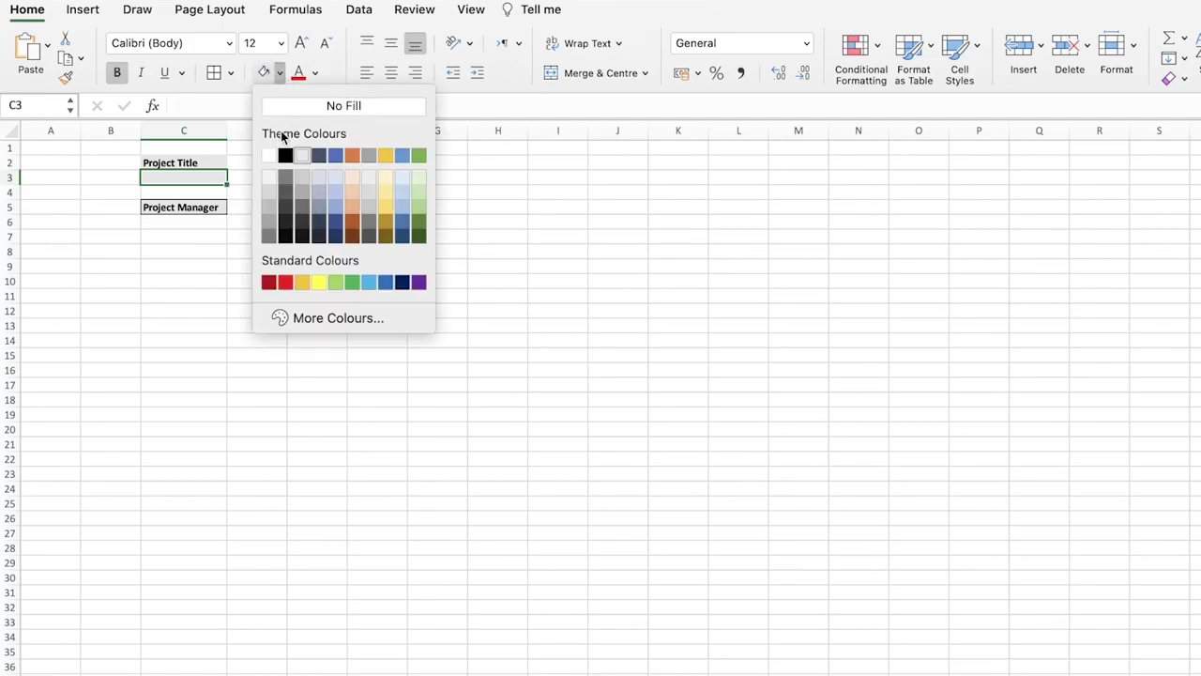
click(309, 104)
Step: Fill C2 down to C3 again and wrap C2:C3 in a Thick Box Border
click(129, 172)
drag(136, 161, 223, 162)
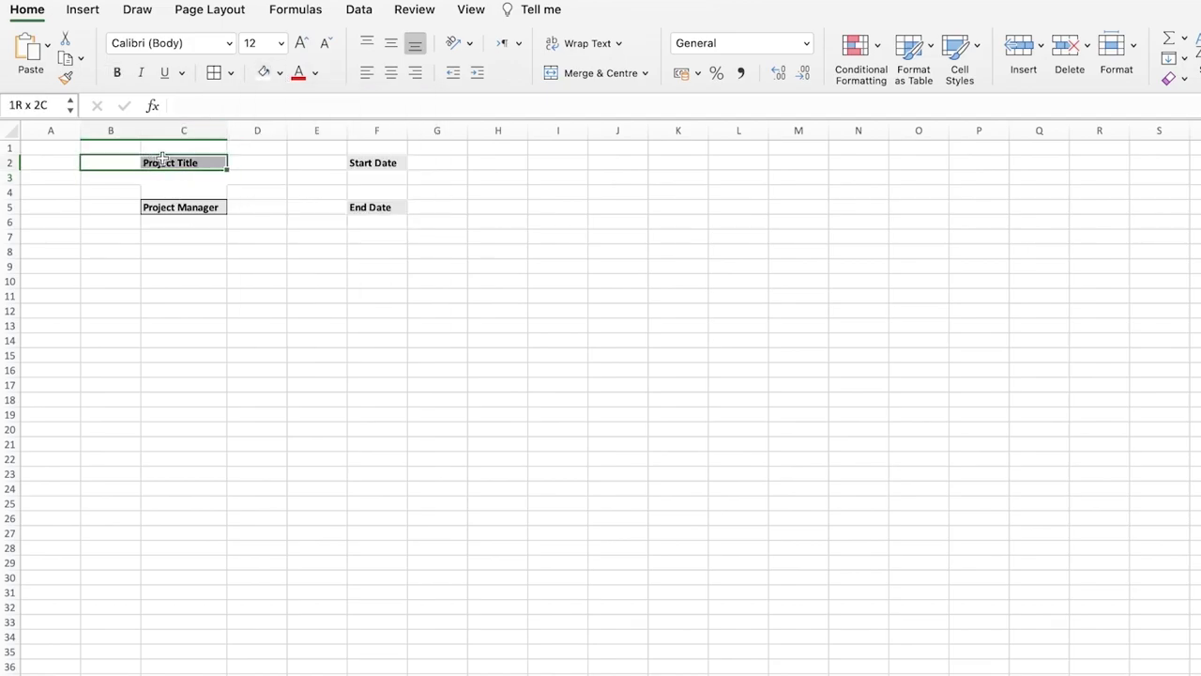
click(107, 179)
click(144, 159)
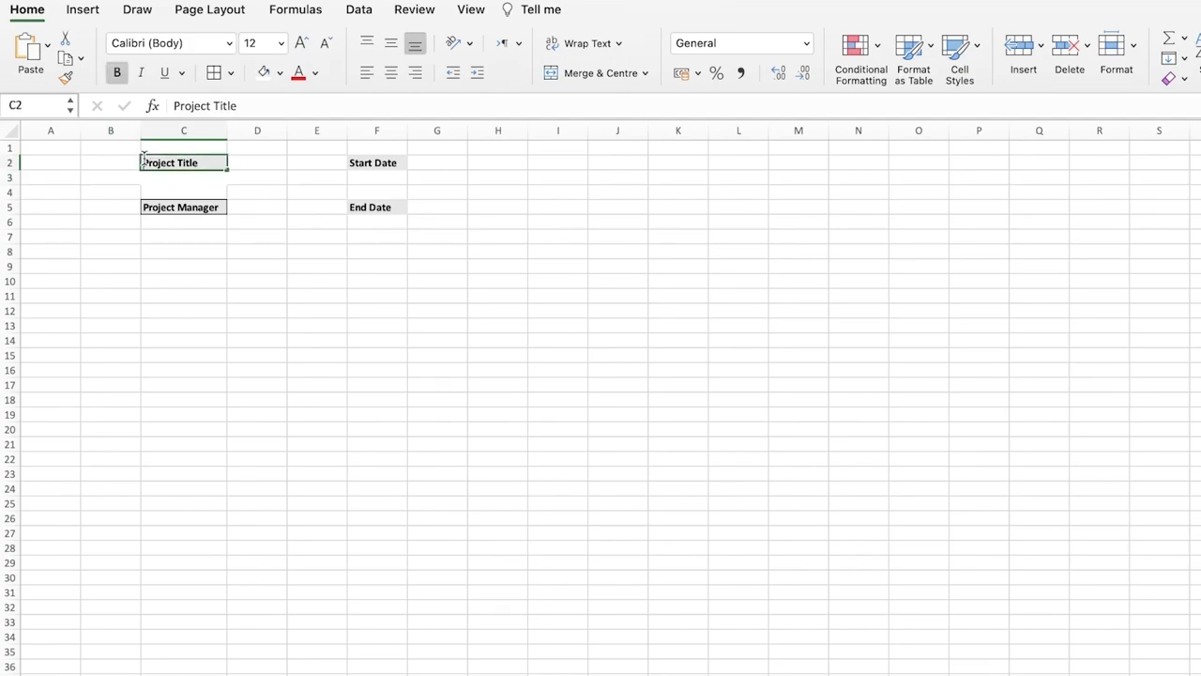
drag(228, 169, 230, 184)
click(230, 73)
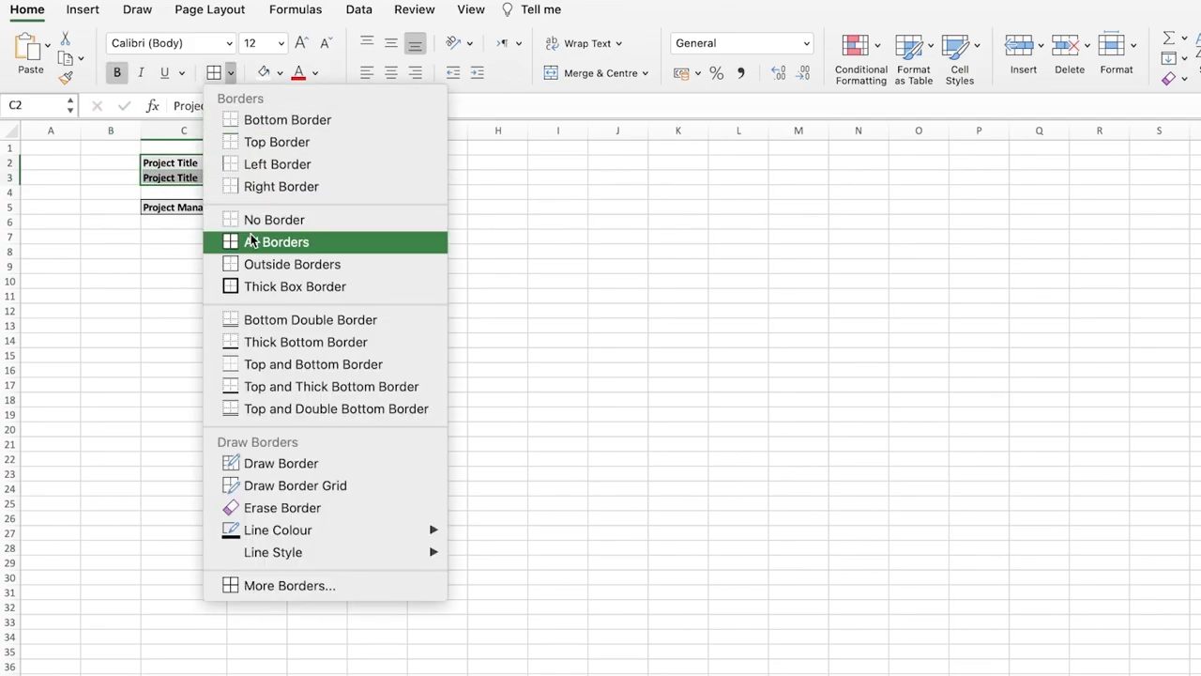
click(254, 283)
Step: Delete the duplicate Project Title text from C3
click(188, 181)
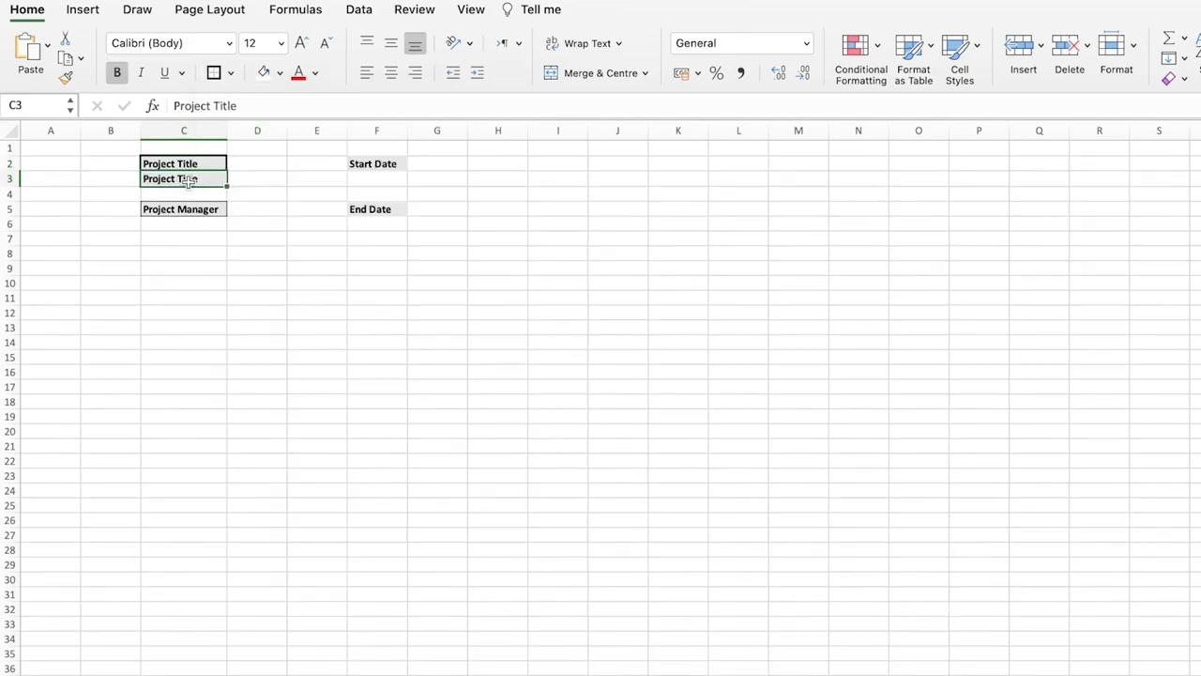
key(Delete)
click(335, 162)
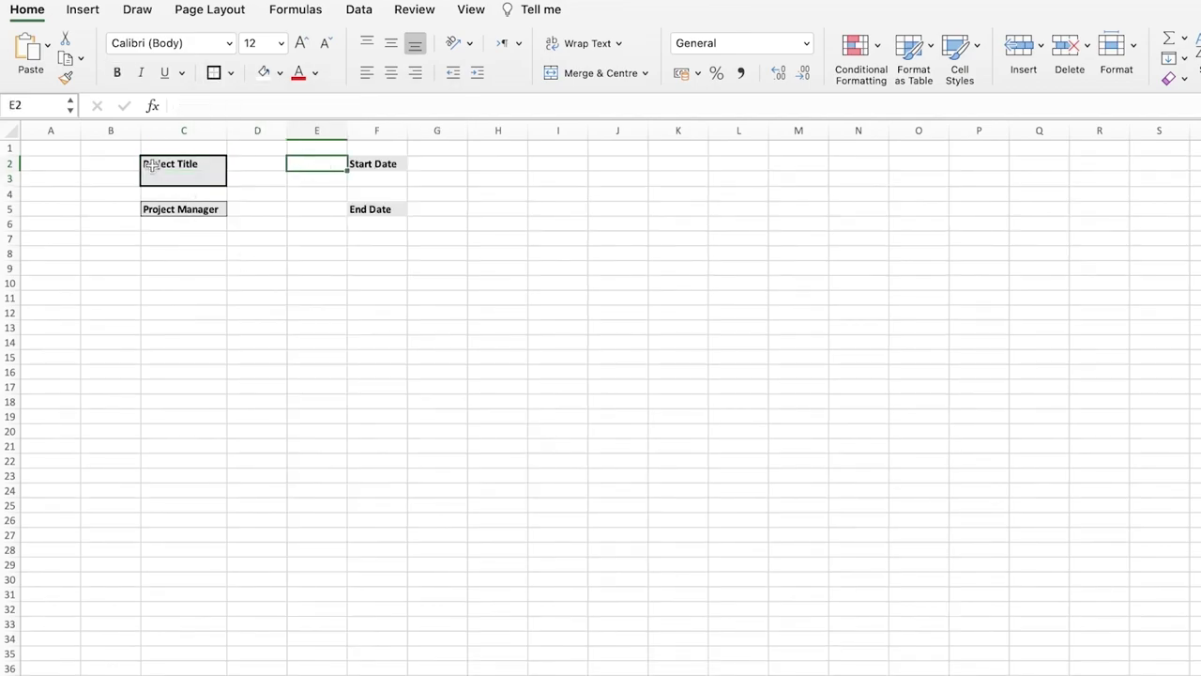
click(150, 214)
key(Down)
key(Down)
key(Down)
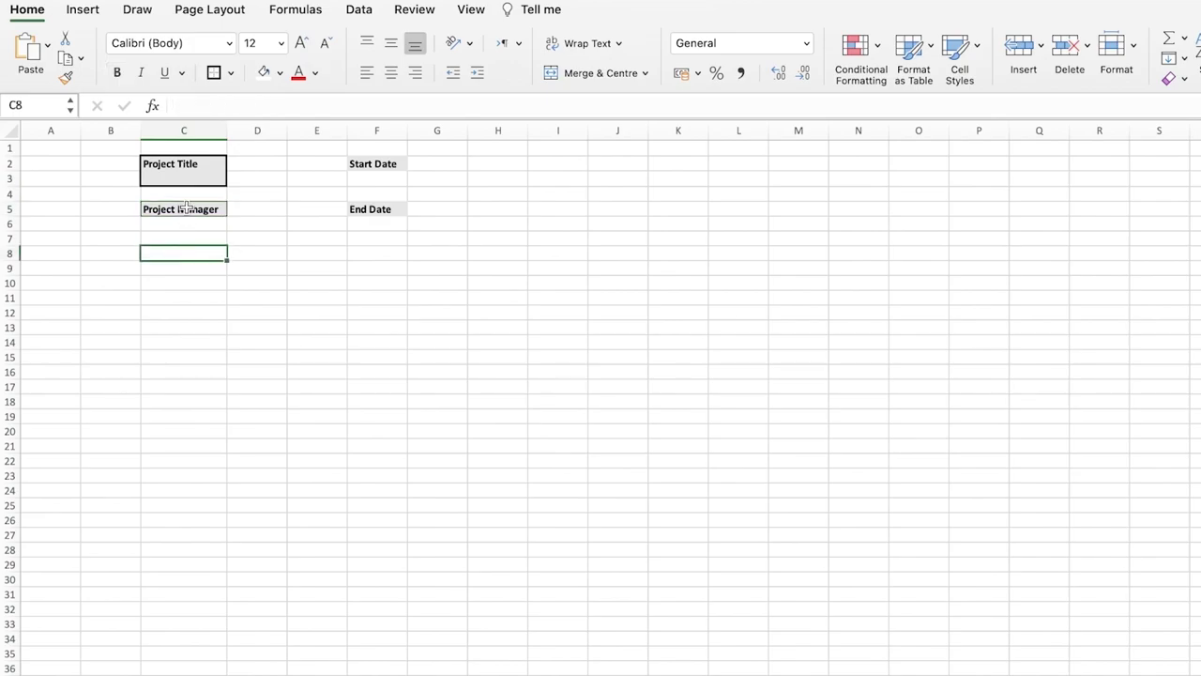
key(Up)
key(Up)
key(Up)
Step: Give the End Date, Start Date and Project Manager cells thick box borders
click(375, 210)
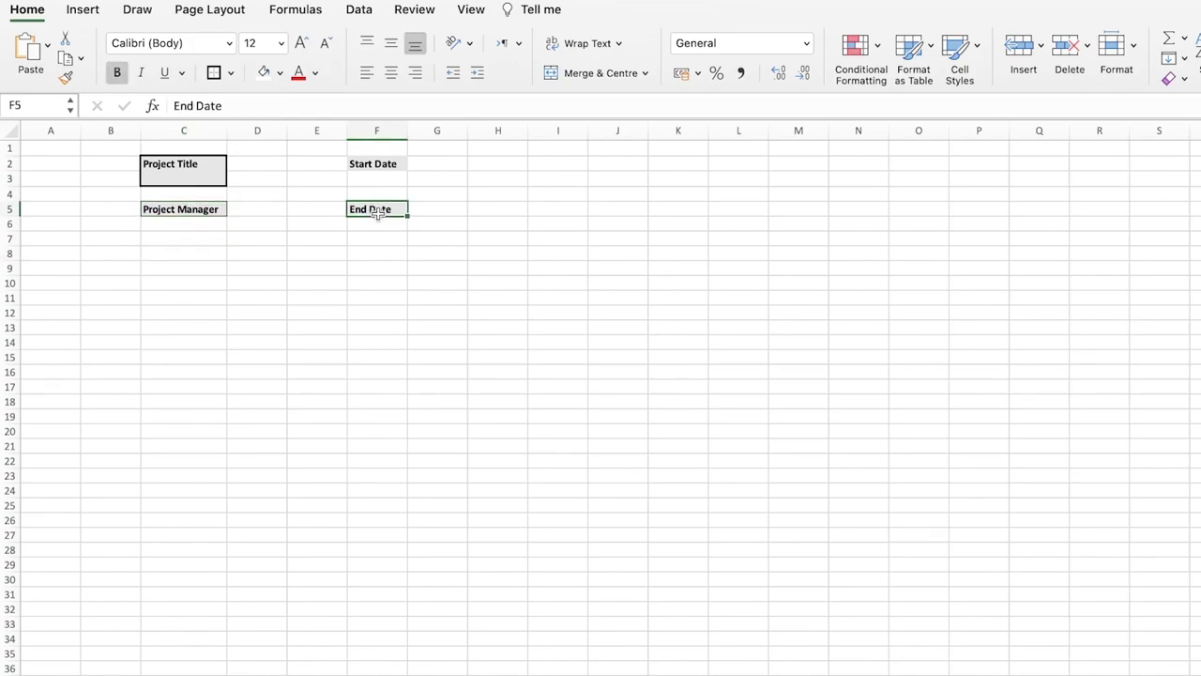
click(214, 74)
click(380, 166)
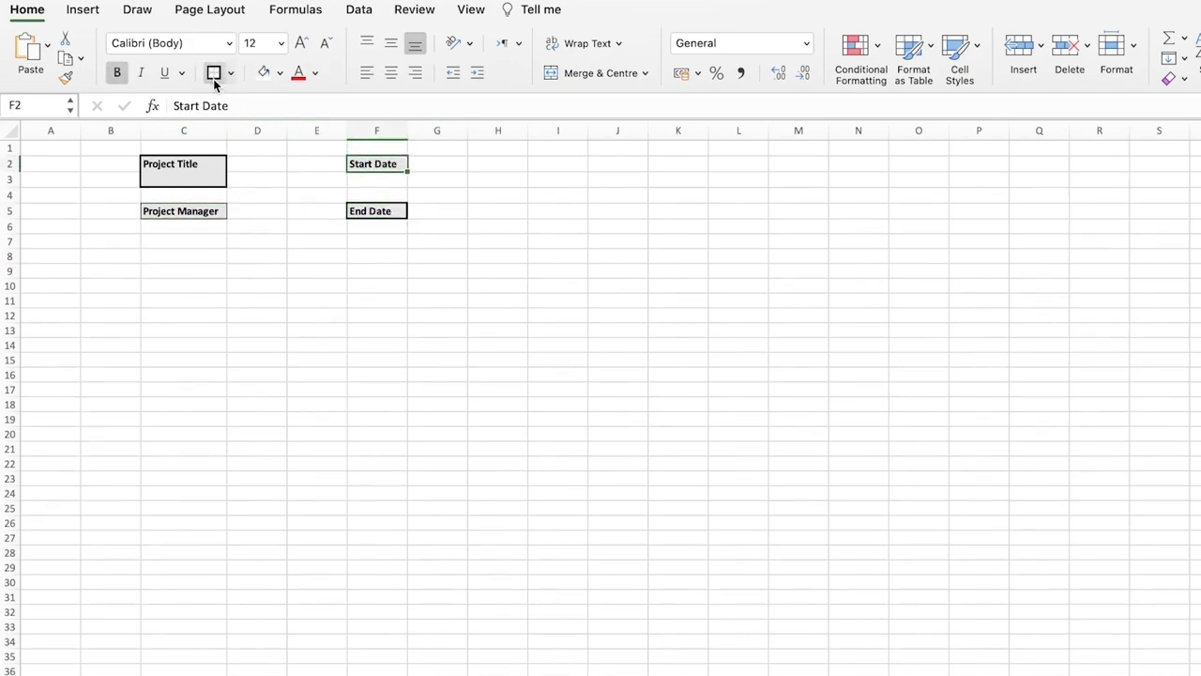
click(214, 73)
click(169, 206)
key(super+alt+0)
key(Down)
key(Down)
key(Down)
key(Down)
click(184, 239)
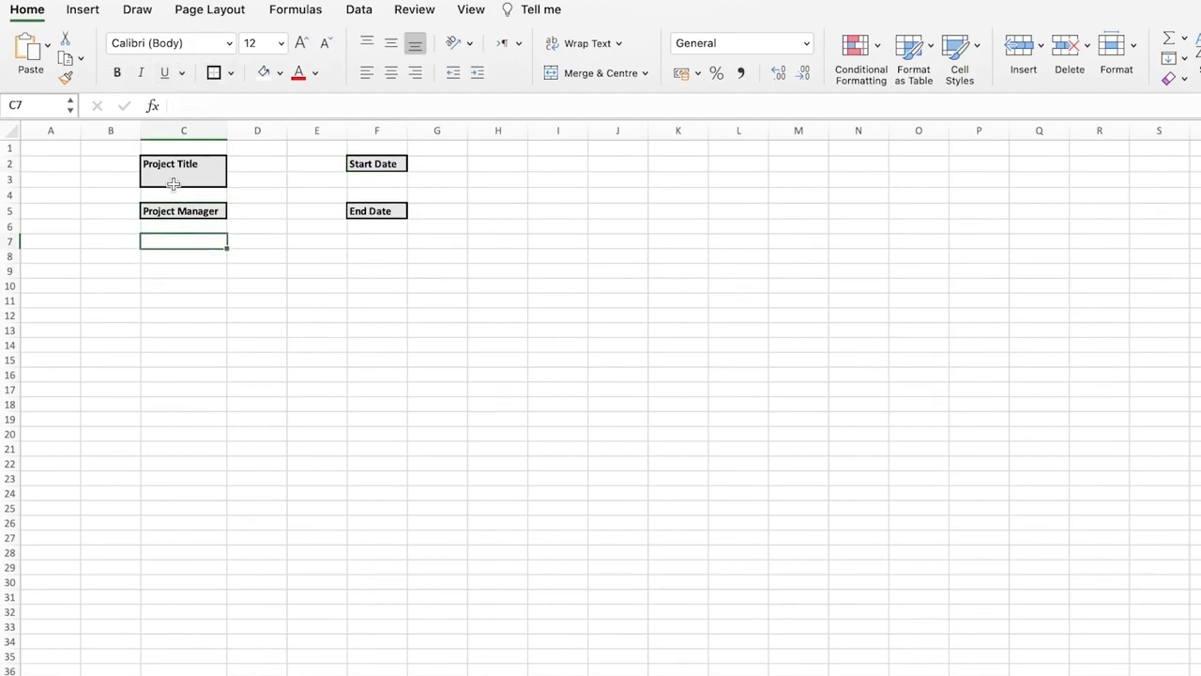
Step: Insert a blank cell at C3 with Shift cells down, moving Project Manager to C5
click(172, 179)
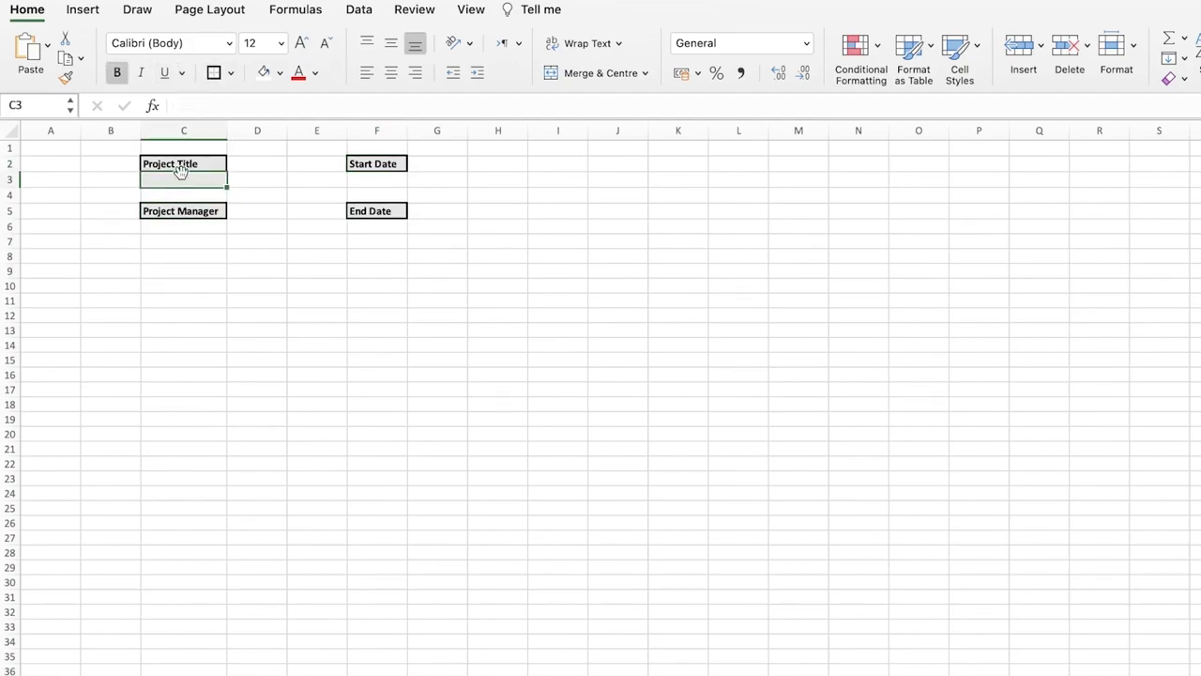
right_click(183, 174)
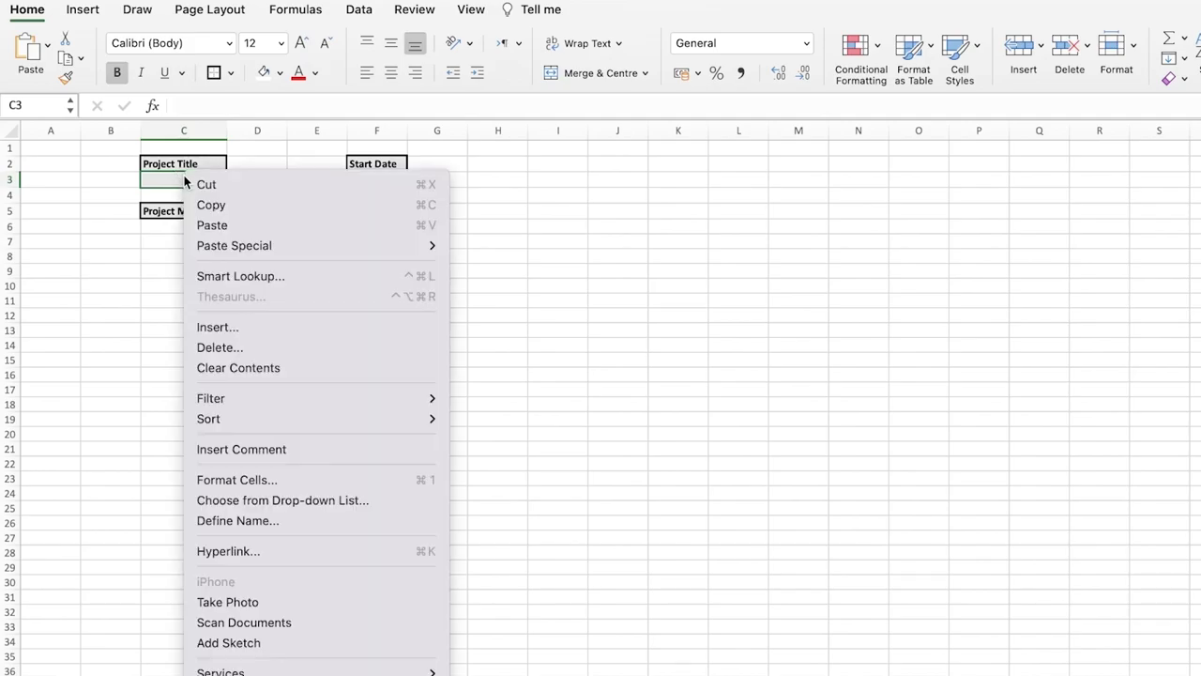
drag(201, 218, 201, 195)
double_click(201, 199)
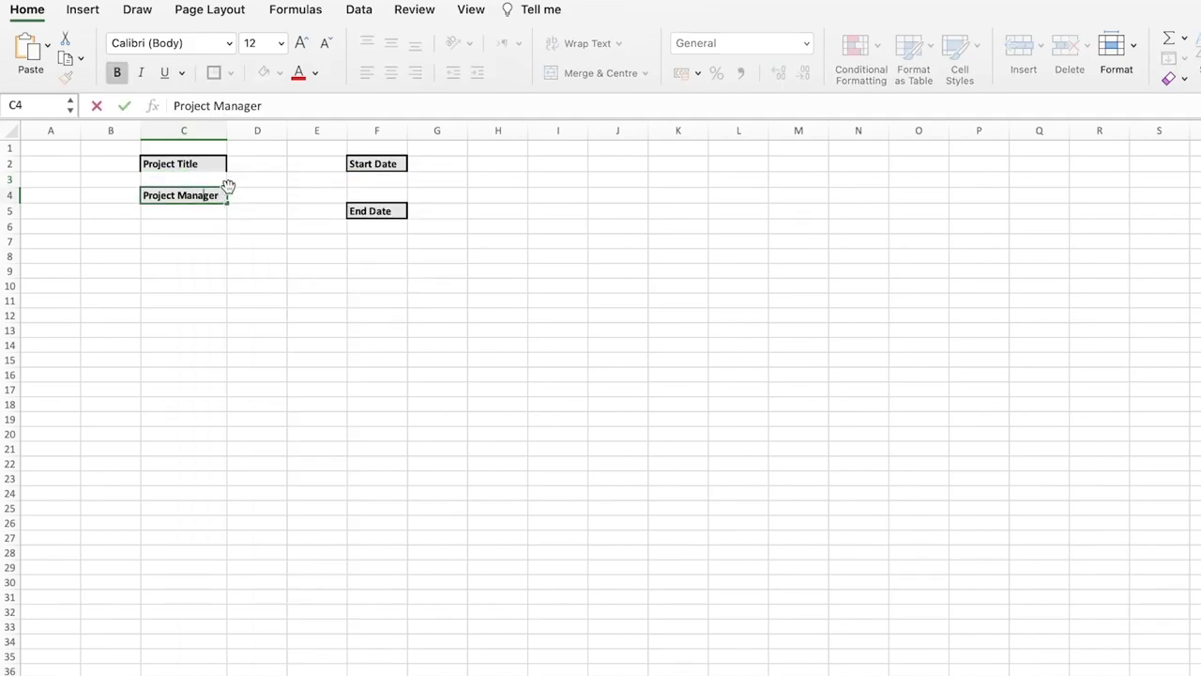
click(220, 179)
right_click(220, 179)
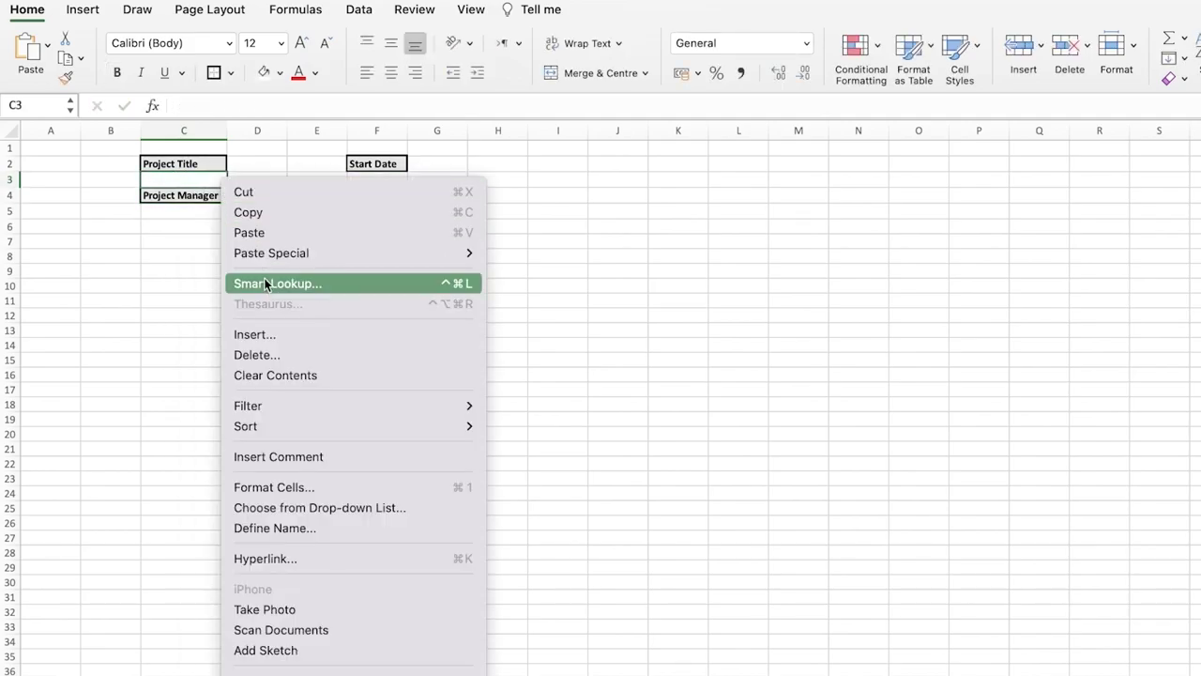
click(292, 335)
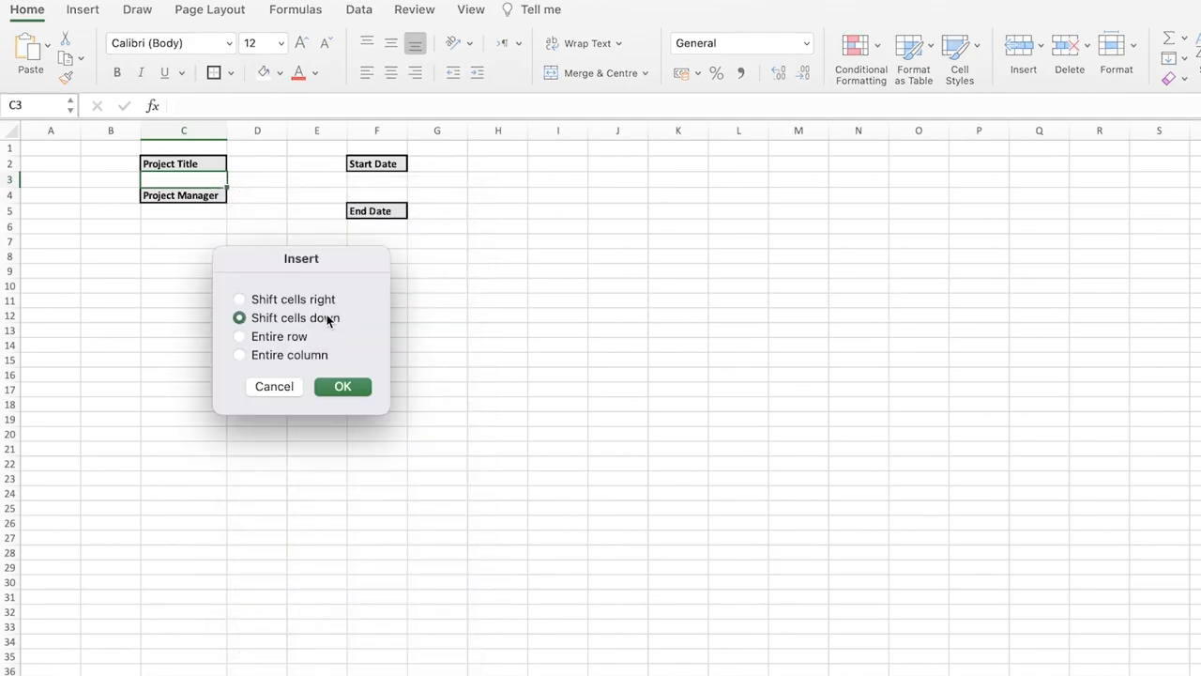
double_click(305, 317)
click(172, 179)
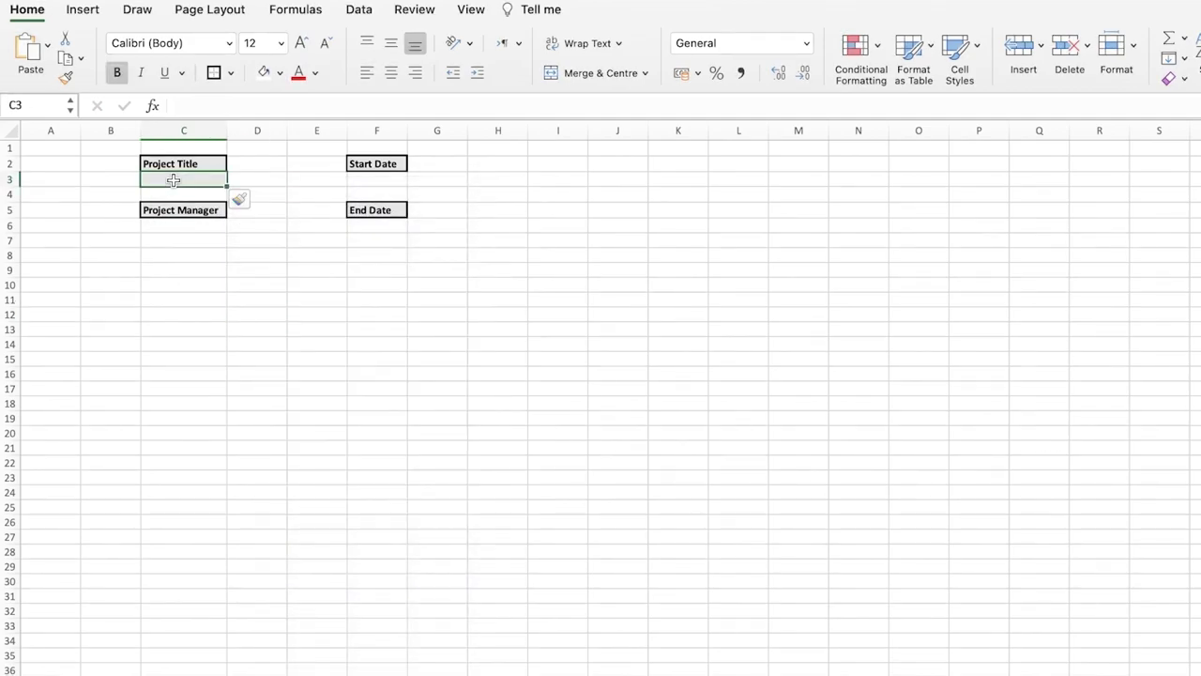
Step: Enter Marketing as the project title in C3 and the manager's name in C6
double_click(171, 177)
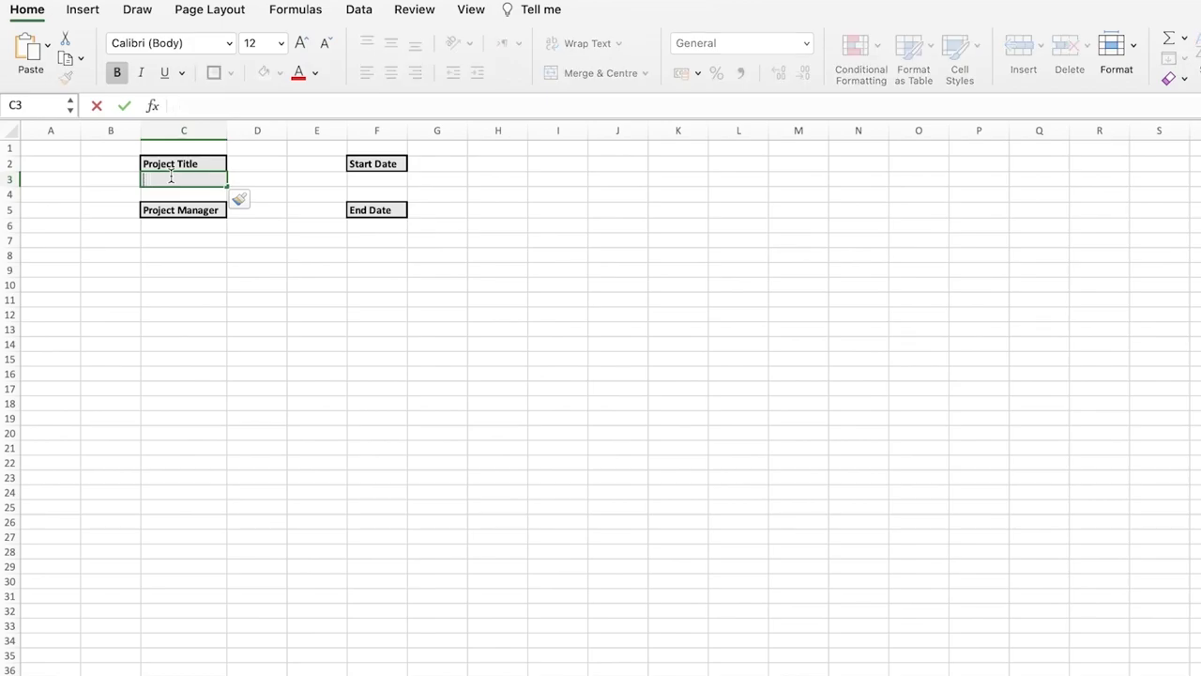
text(S)
key(BackSpace)
text(Marketing)
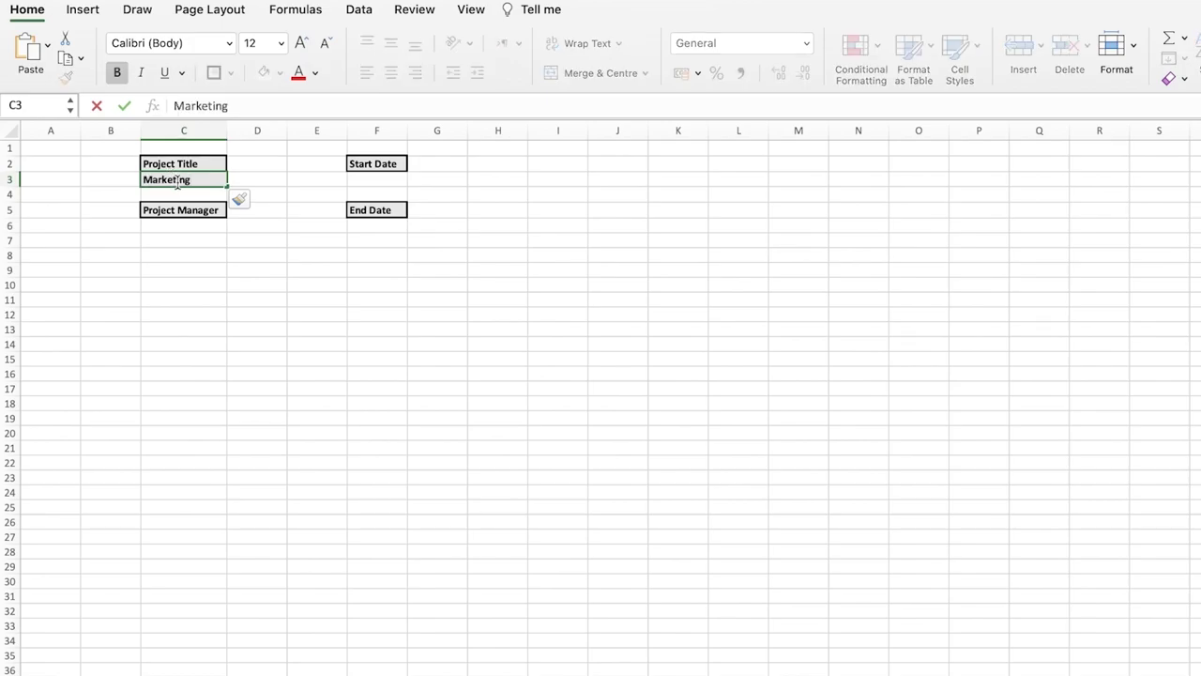
click(206, 229)
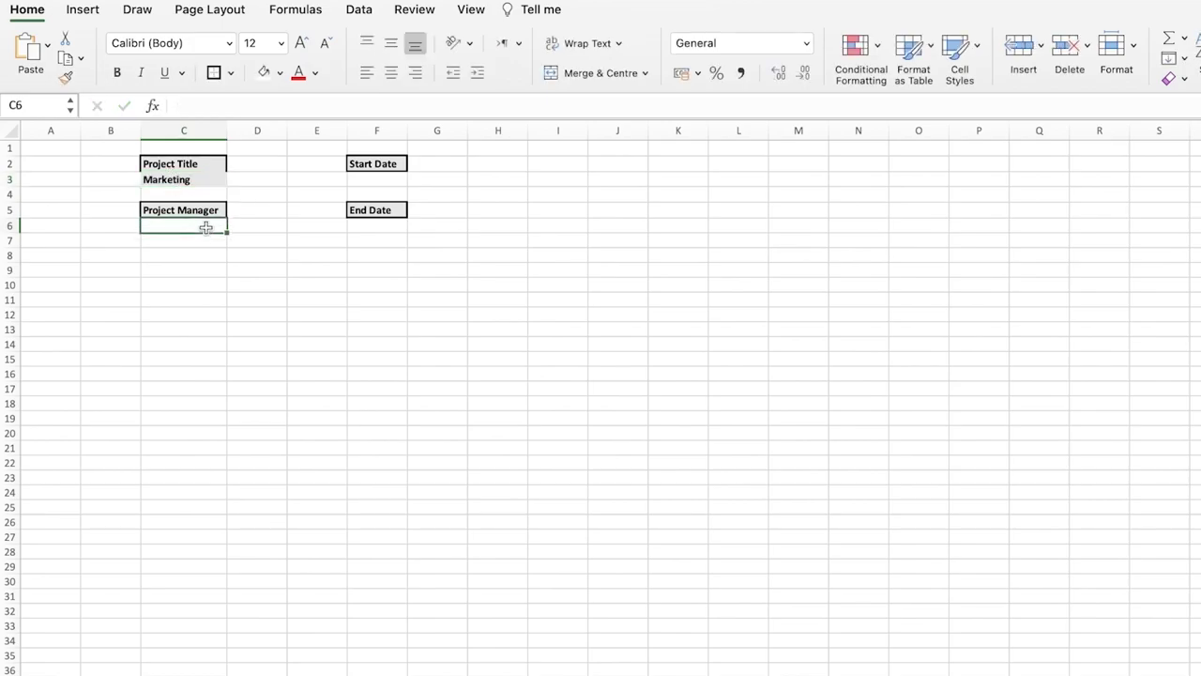
text(Alissa)
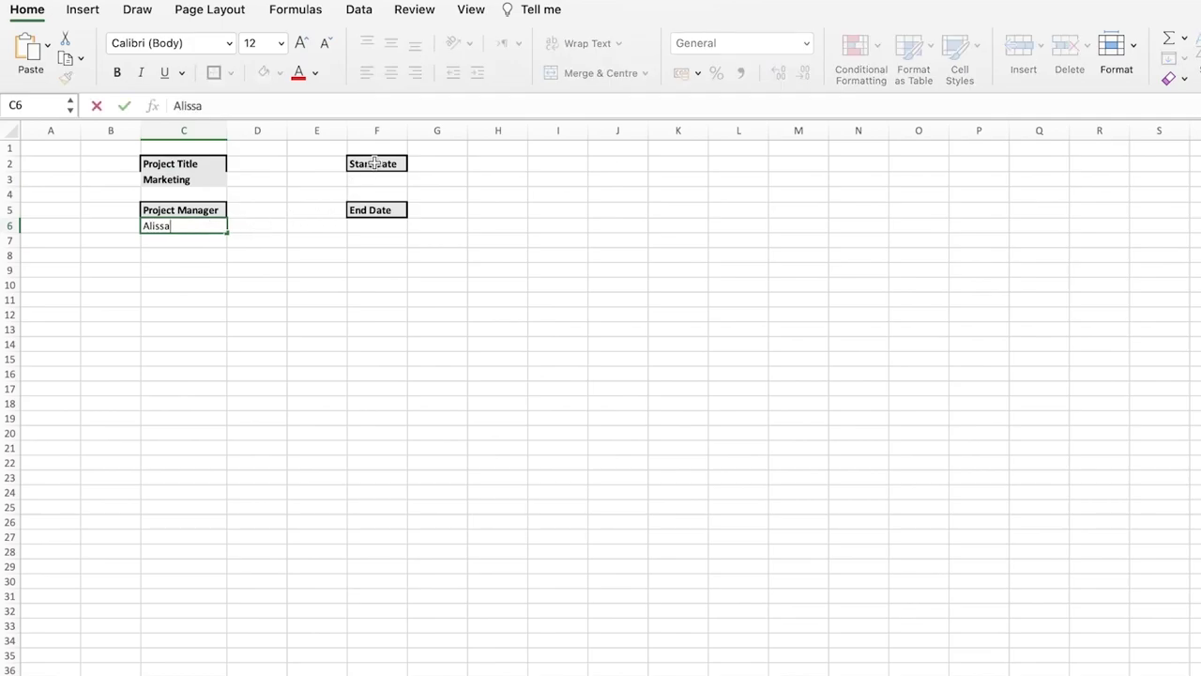
click(377, 181)
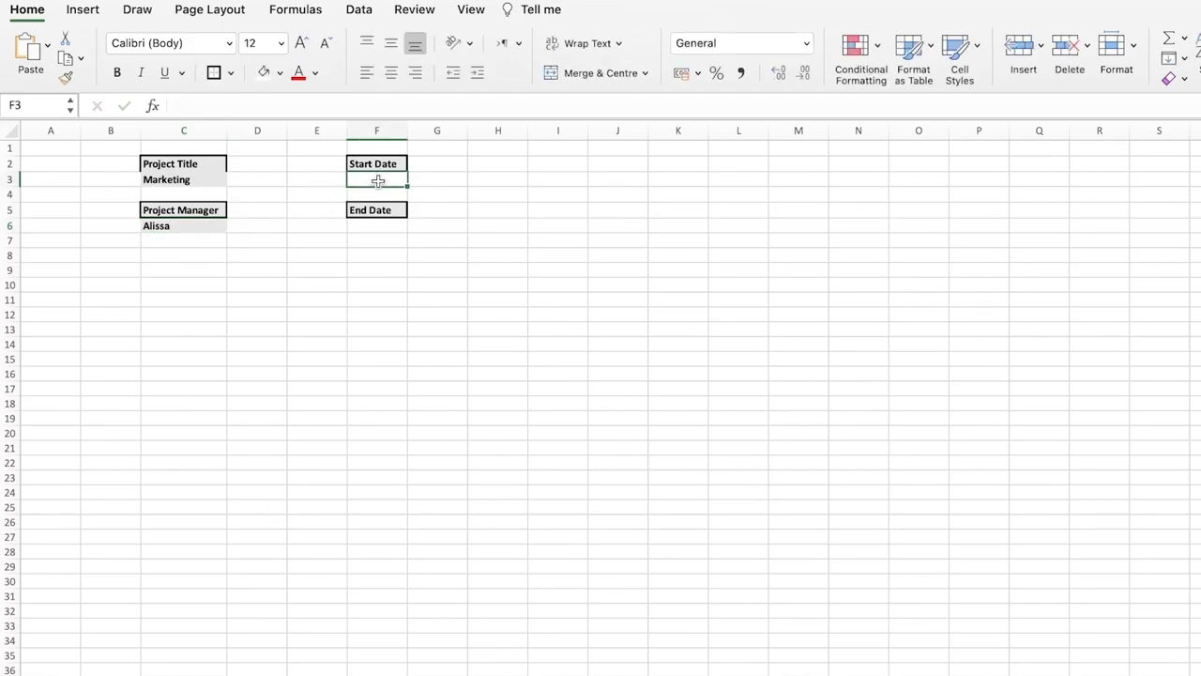
Step: Enter start date 23/04/2023 in F3 and end date 28/04/2023 in F6
text(23/04/2023)
double_click(394, 227)
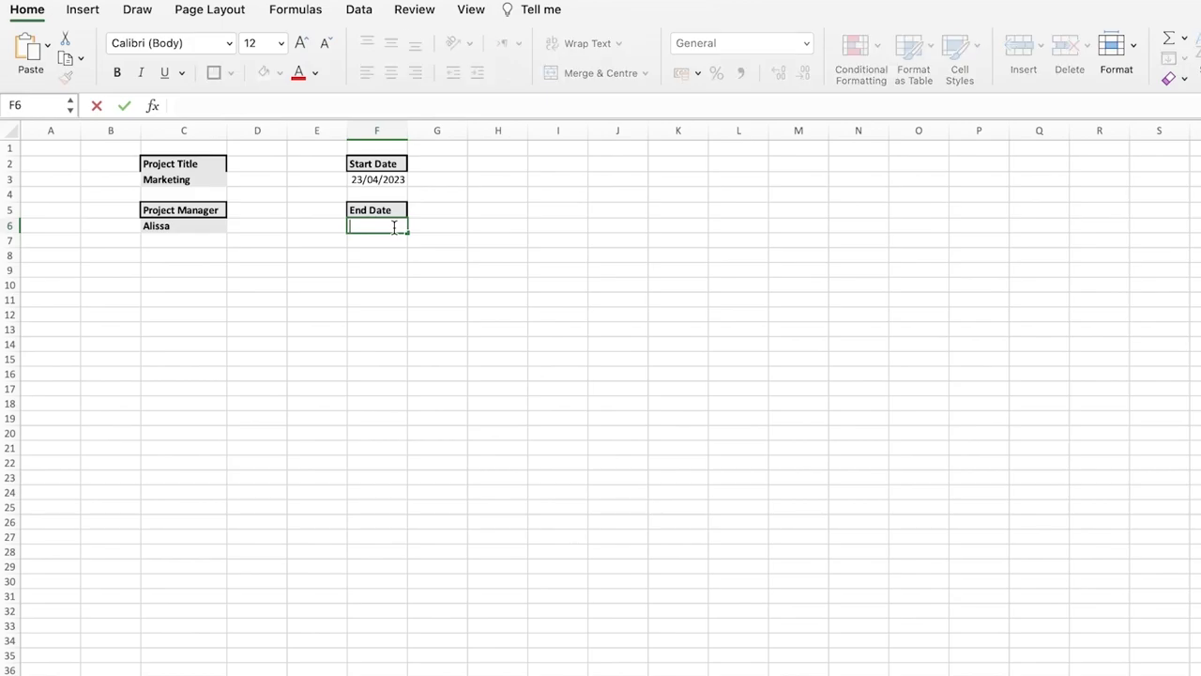
text(28)
text(/04/2023)
key(Return)
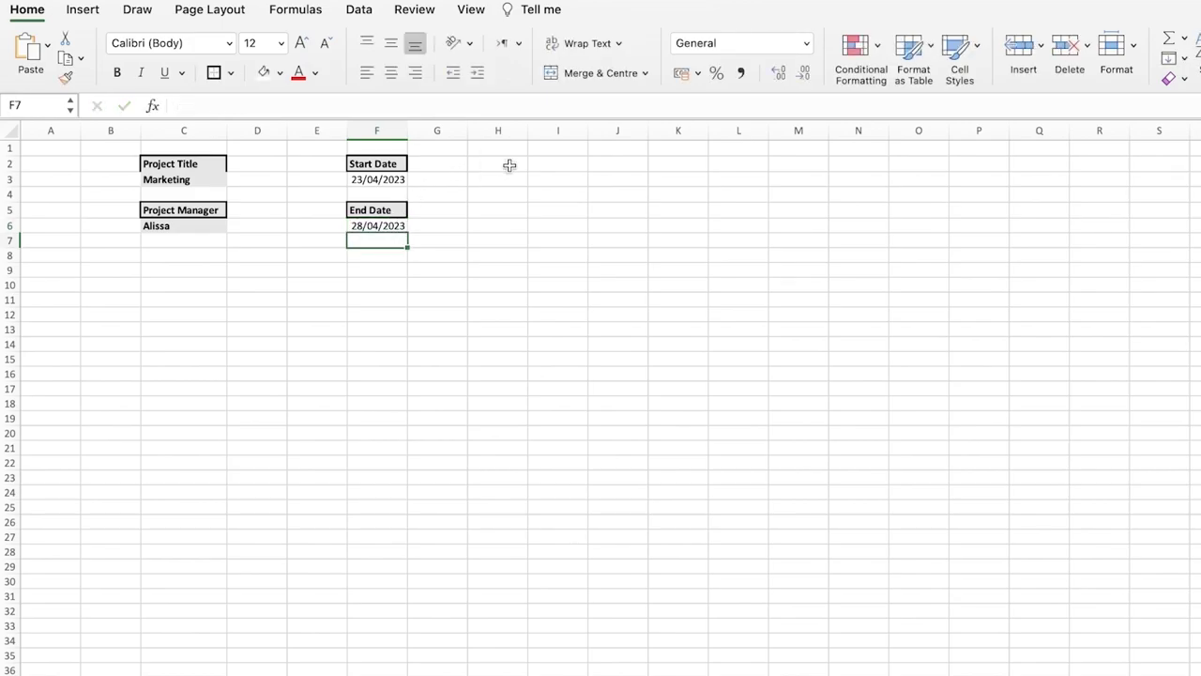
click(510, 166)
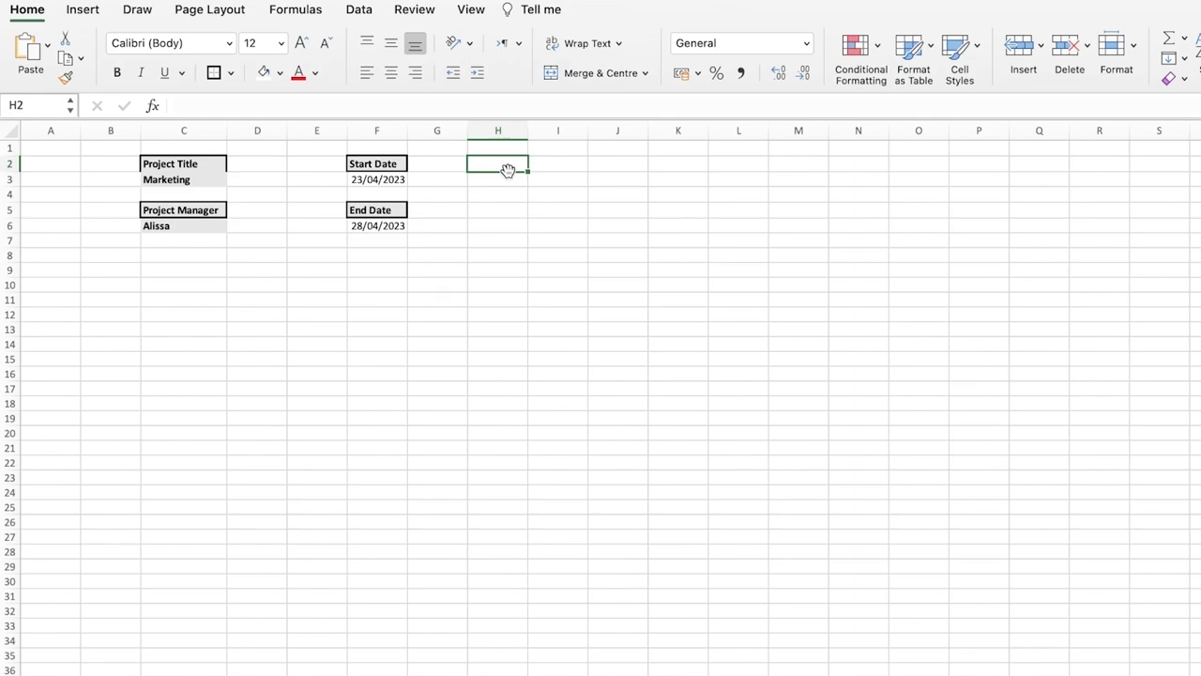
Step: Type a Duration heading in H2 and give it light grey fill and bold text
text(Duration)
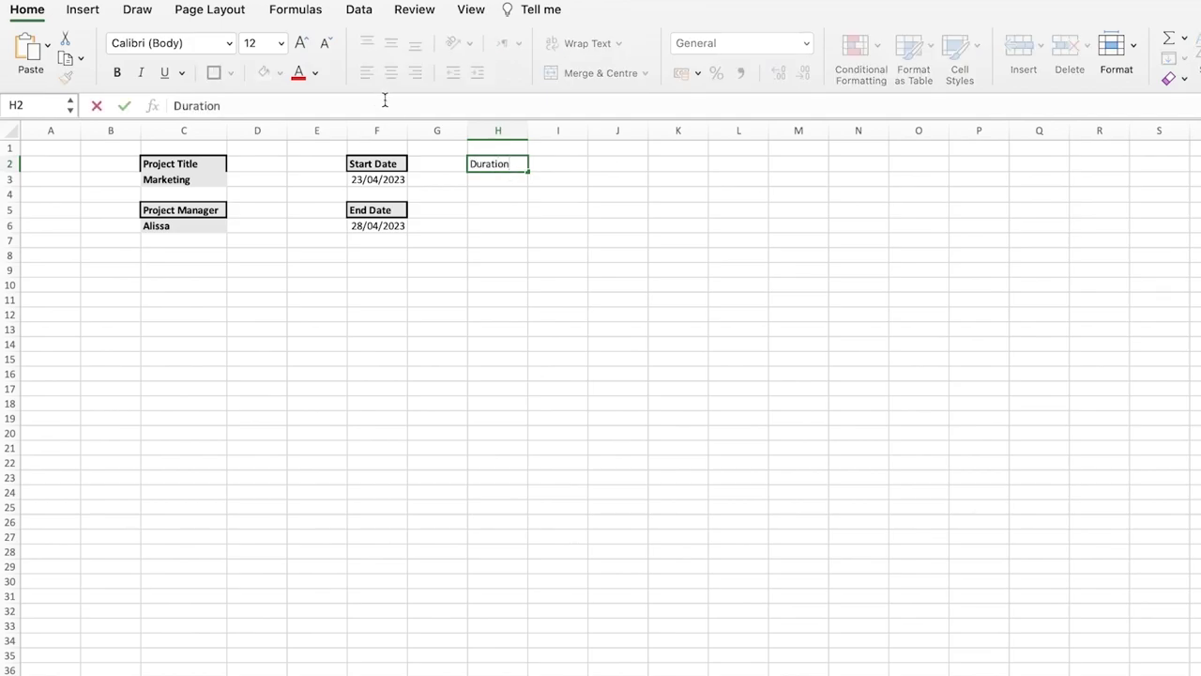
click(677, 255)
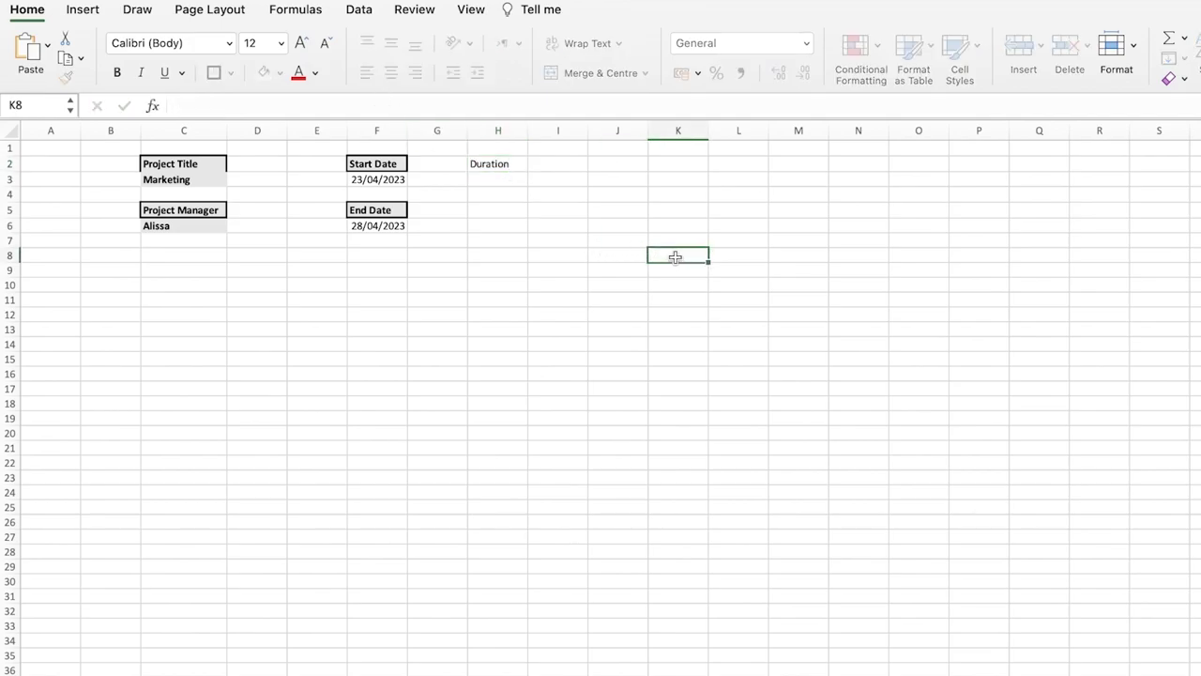
click(498, 163)
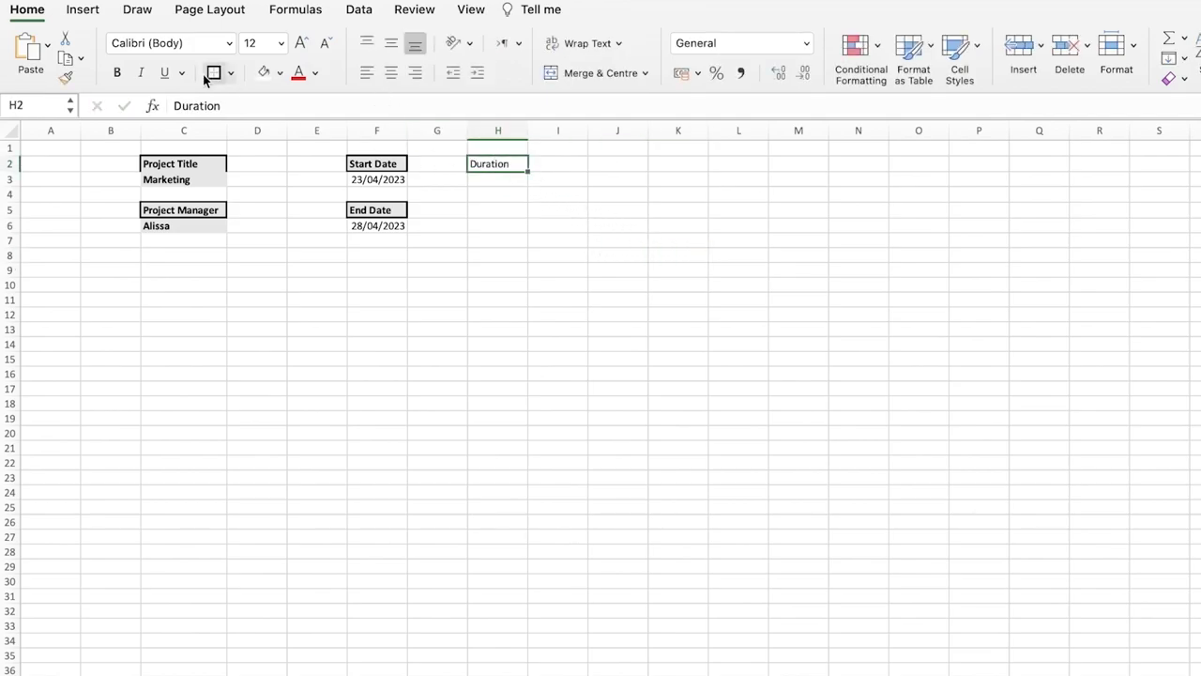
click(280, 73)
click(300, 155)
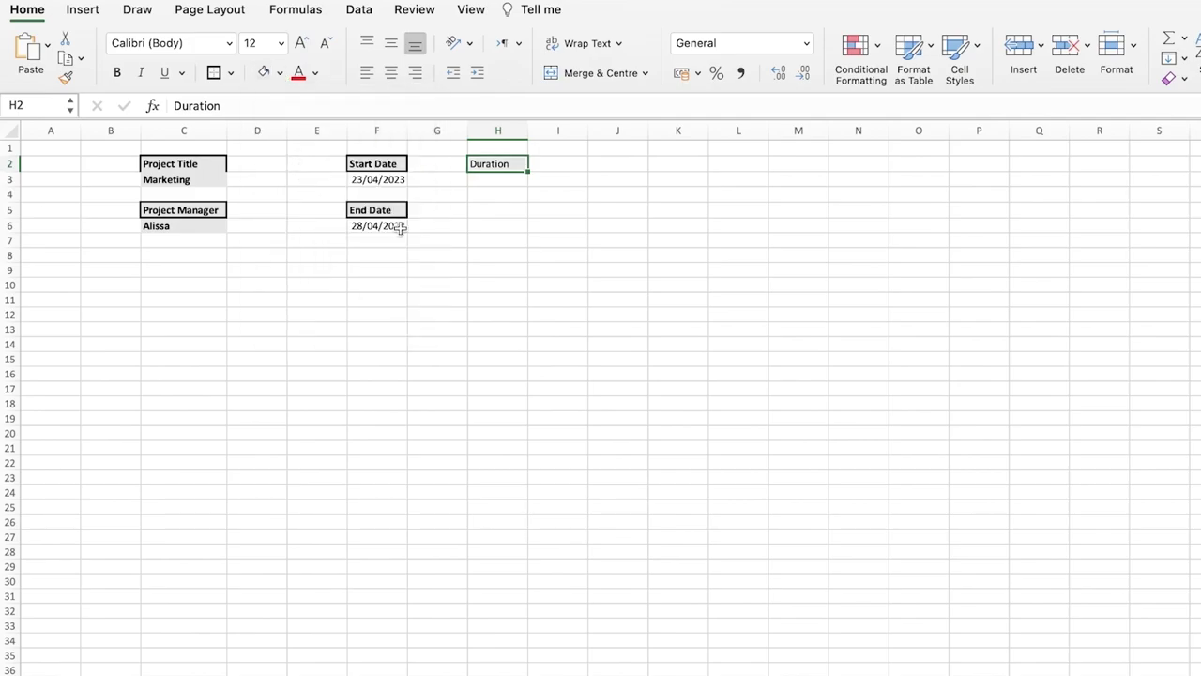
click(116, 73)
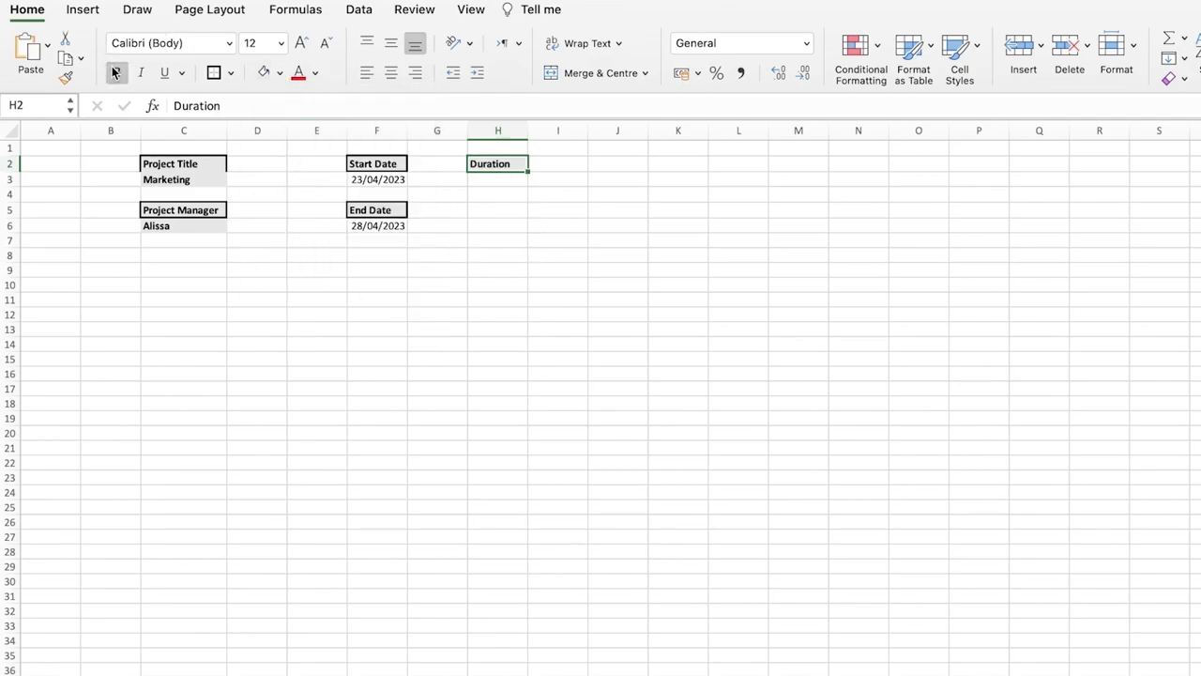
click(488, 214)
click(492, 179)
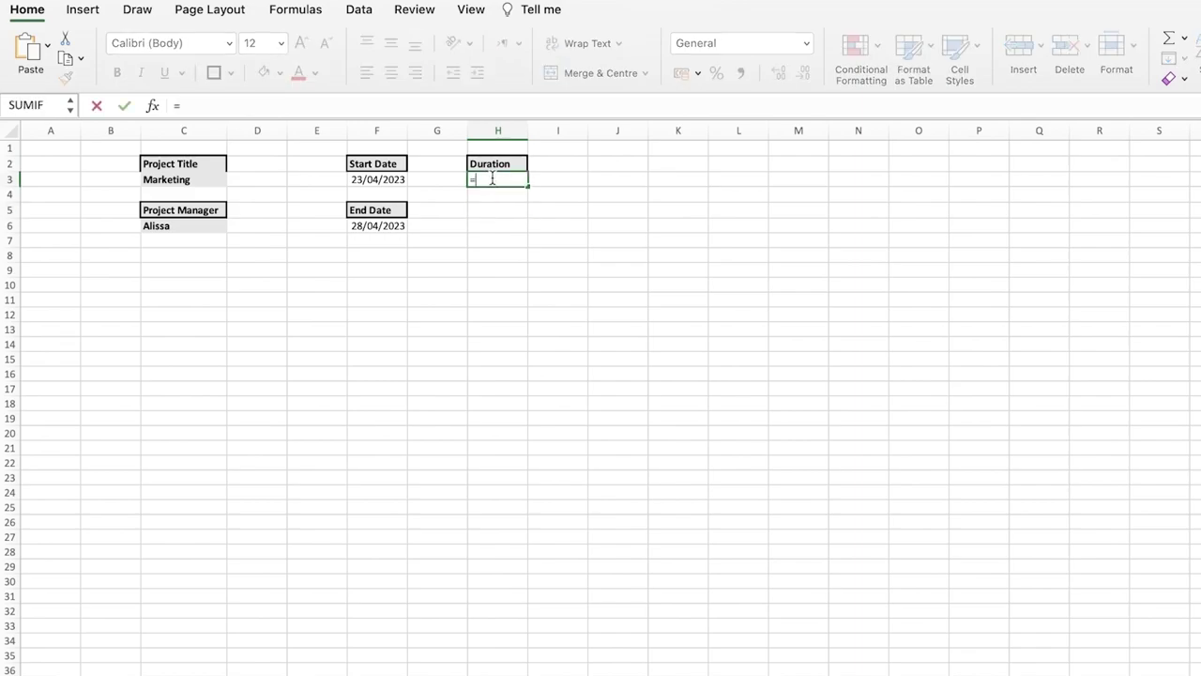
Step: Enter =NETWORKDAYS(F3,F6) in H3, returning 5 working days
text(Net)
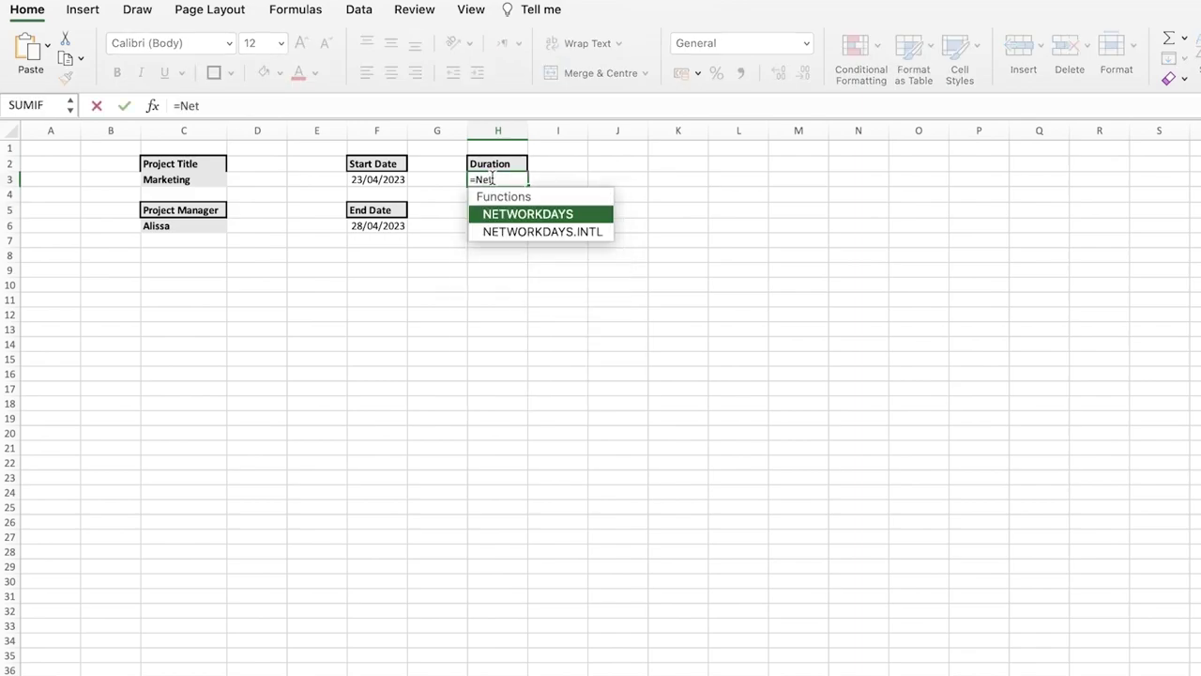
double_click(544, 215)
click(378, 179)
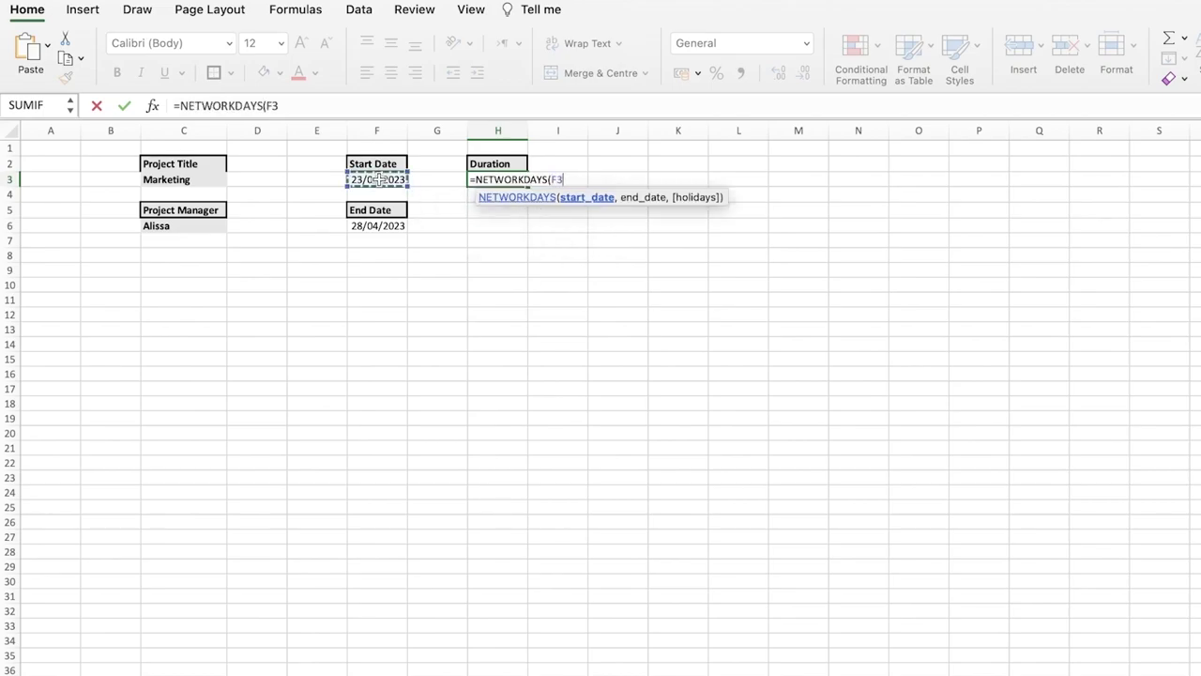
text(,)
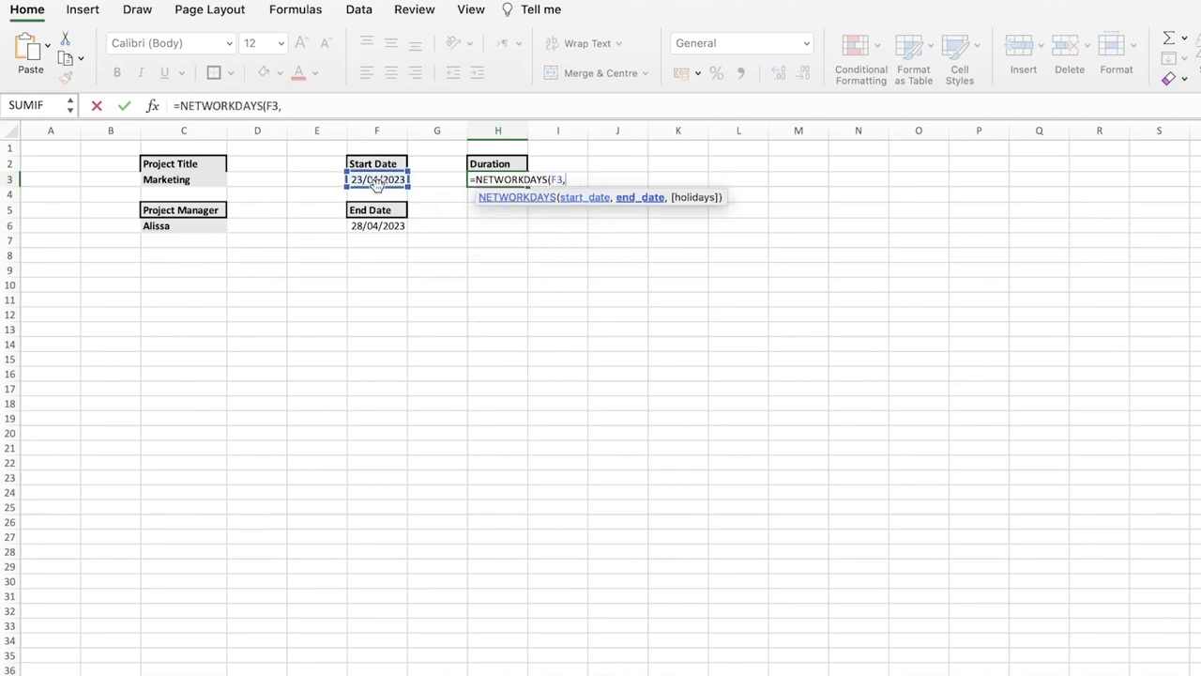
click(387, 231)
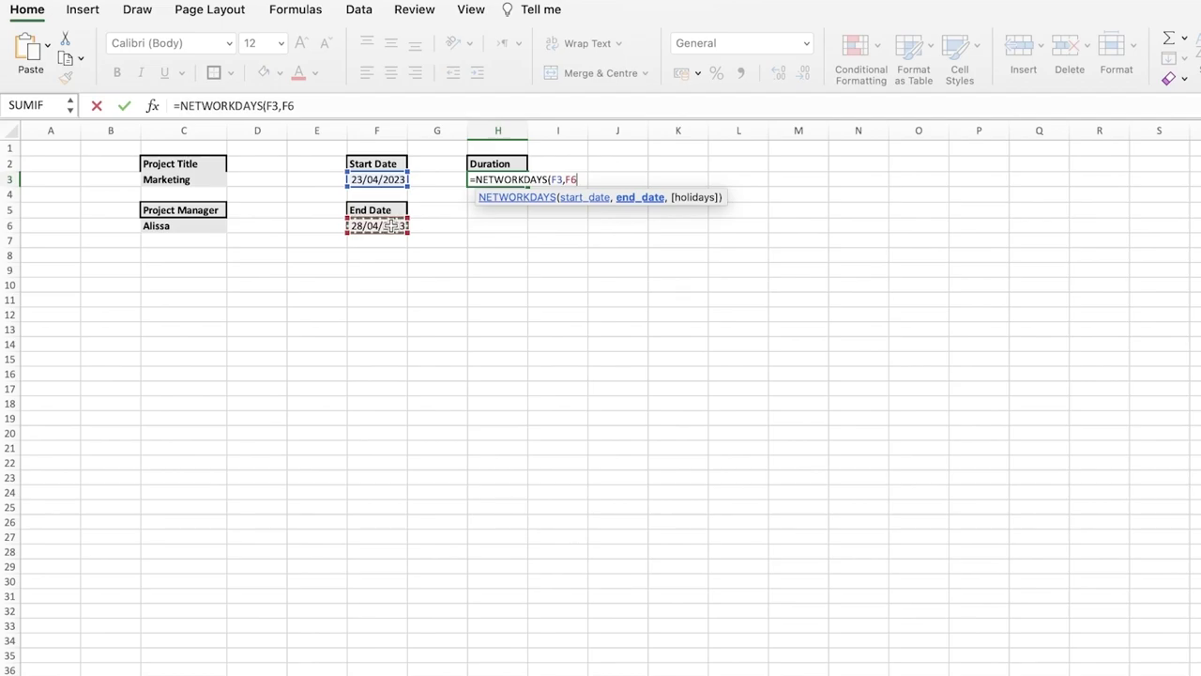
text())
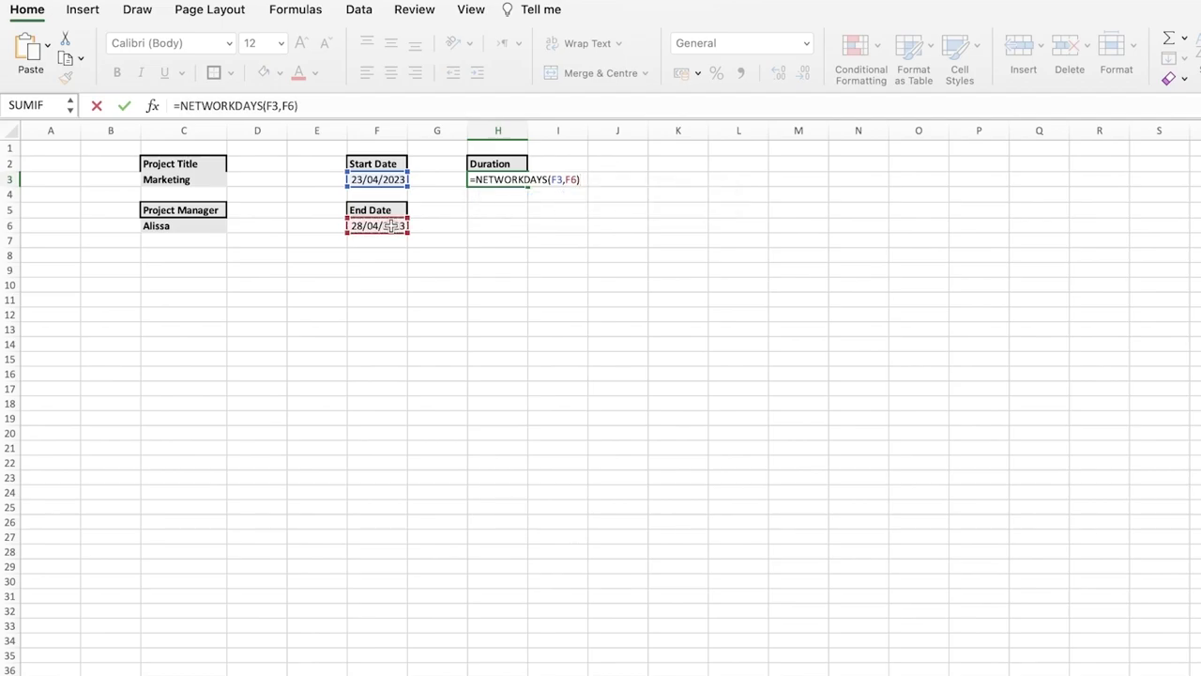
key(Return)
click(513, 181)
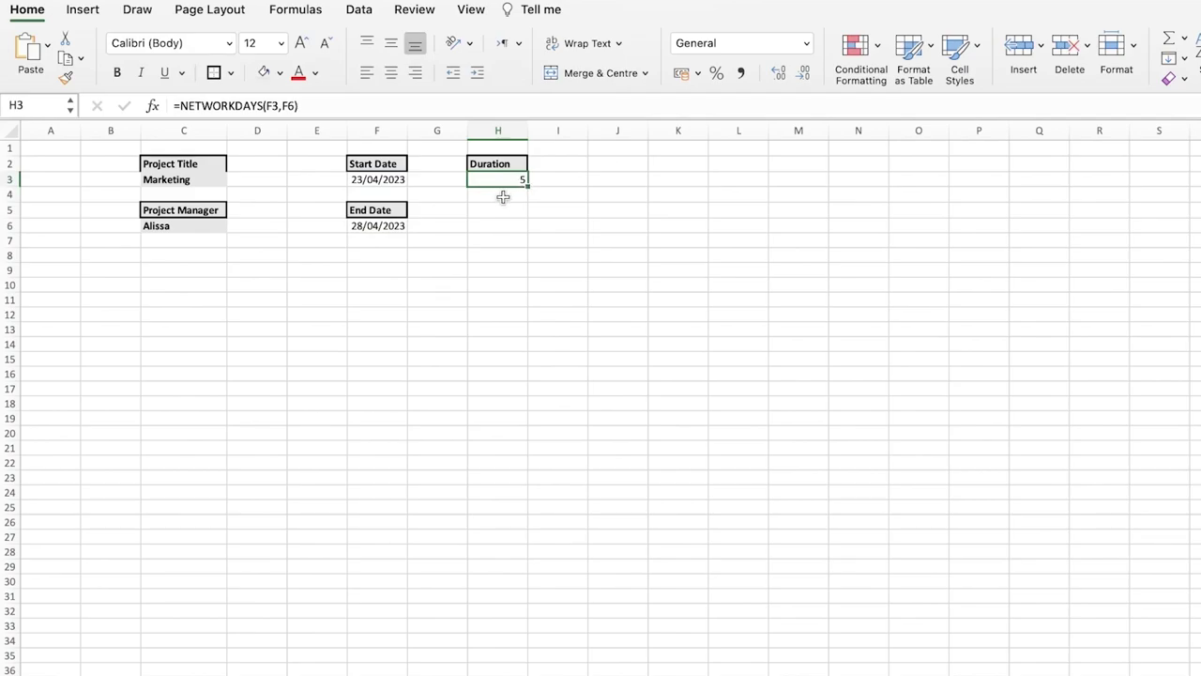
click(498, 193)
click(496, 180)
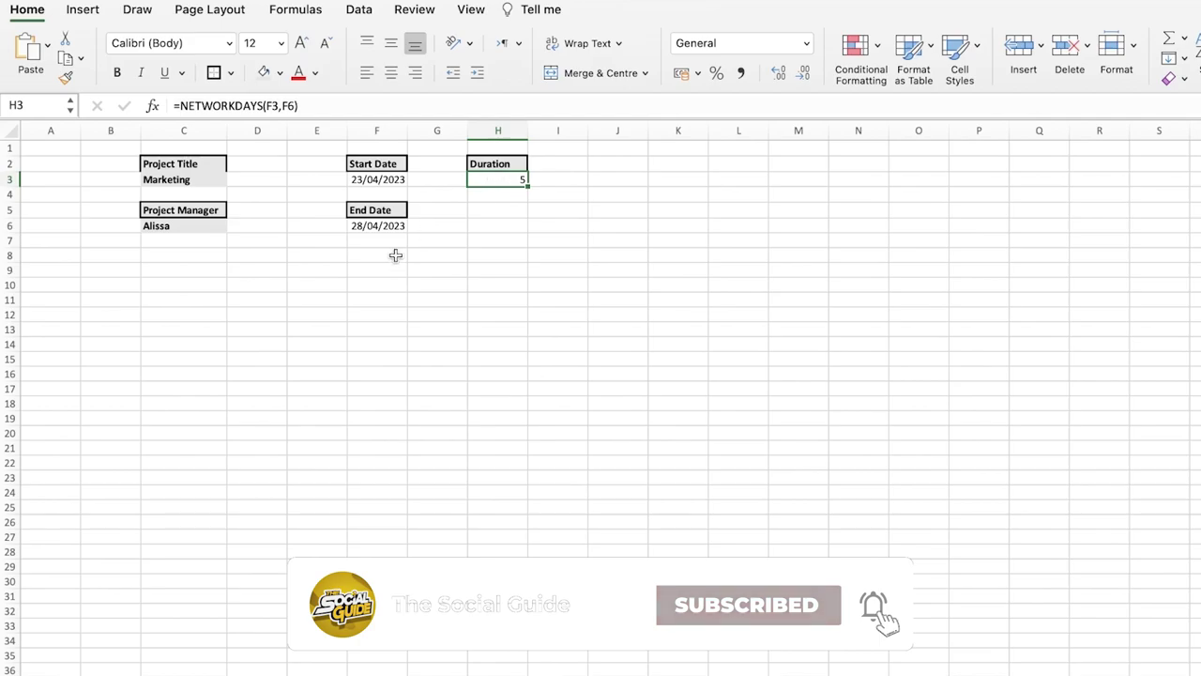
Step: Enter WBS NO. and Tasks headers in row 10, widening column D for task descriptions
click(169, 297)
click(168, 281)
text(WBS NO.)
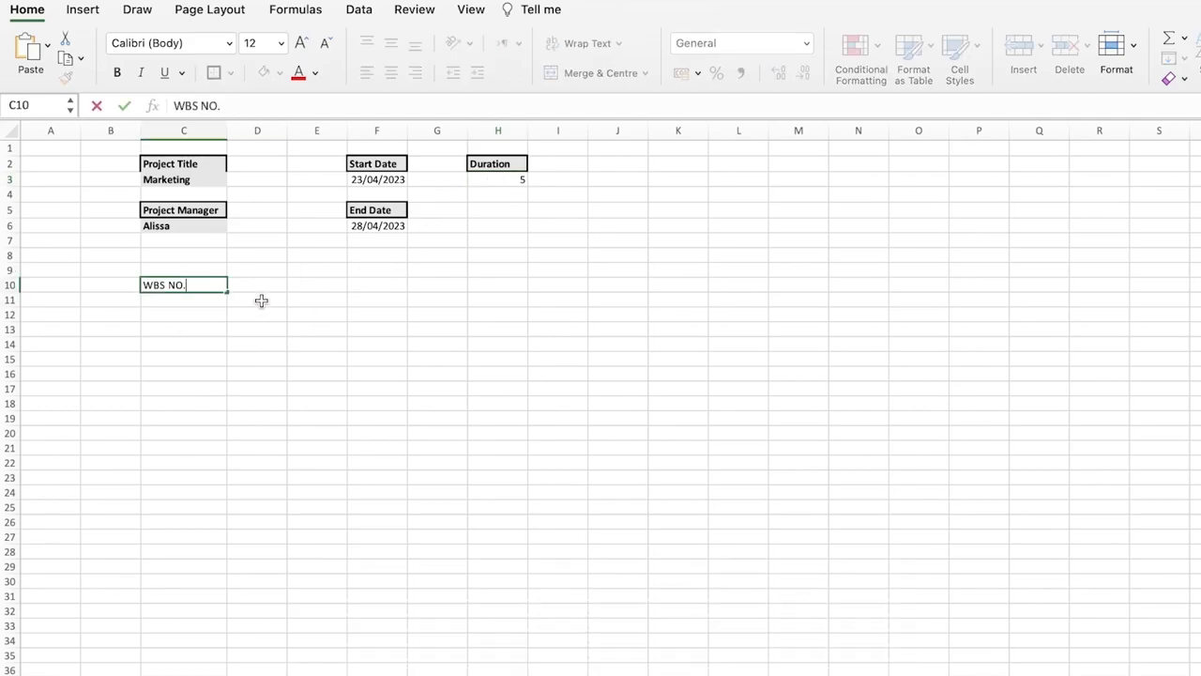
click(260, 299)
click(266, 286)
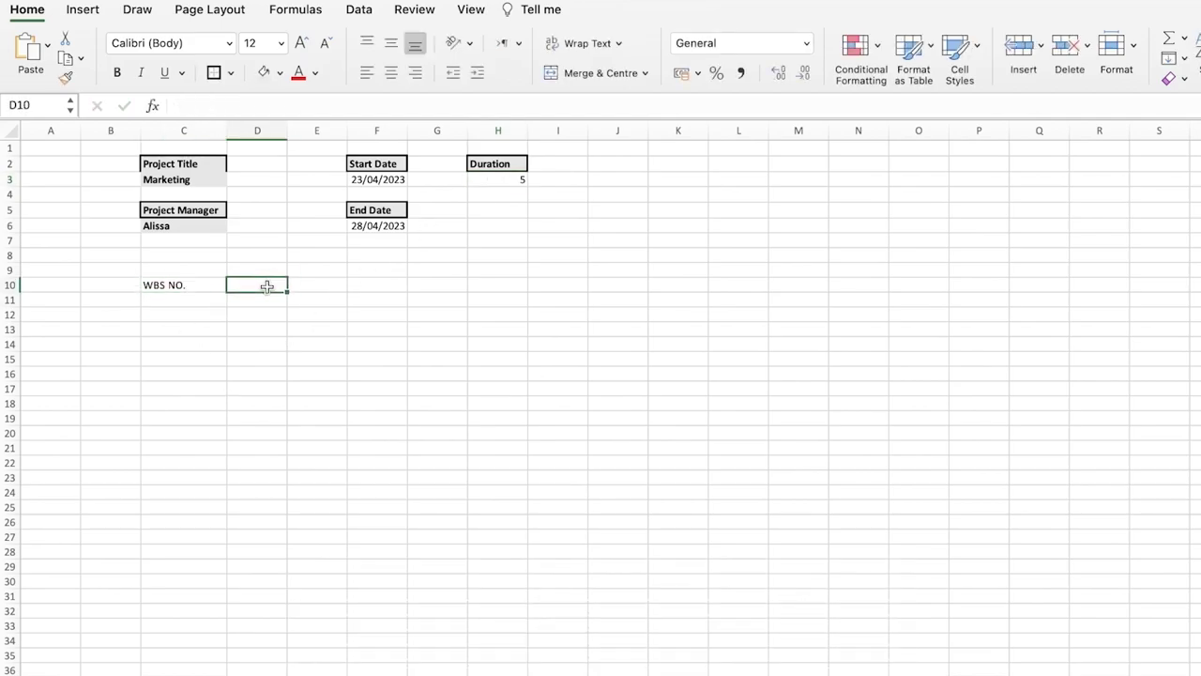
text(Tasks)
click(280, 130)
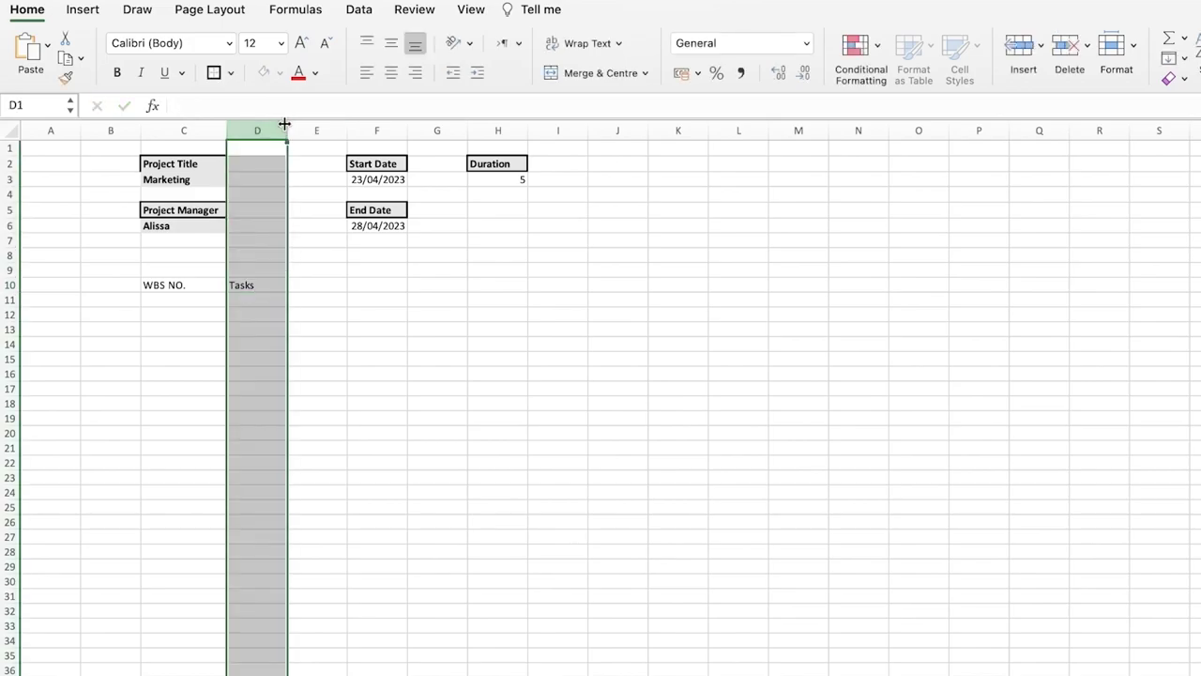
drag(287, 126, 428, 141)
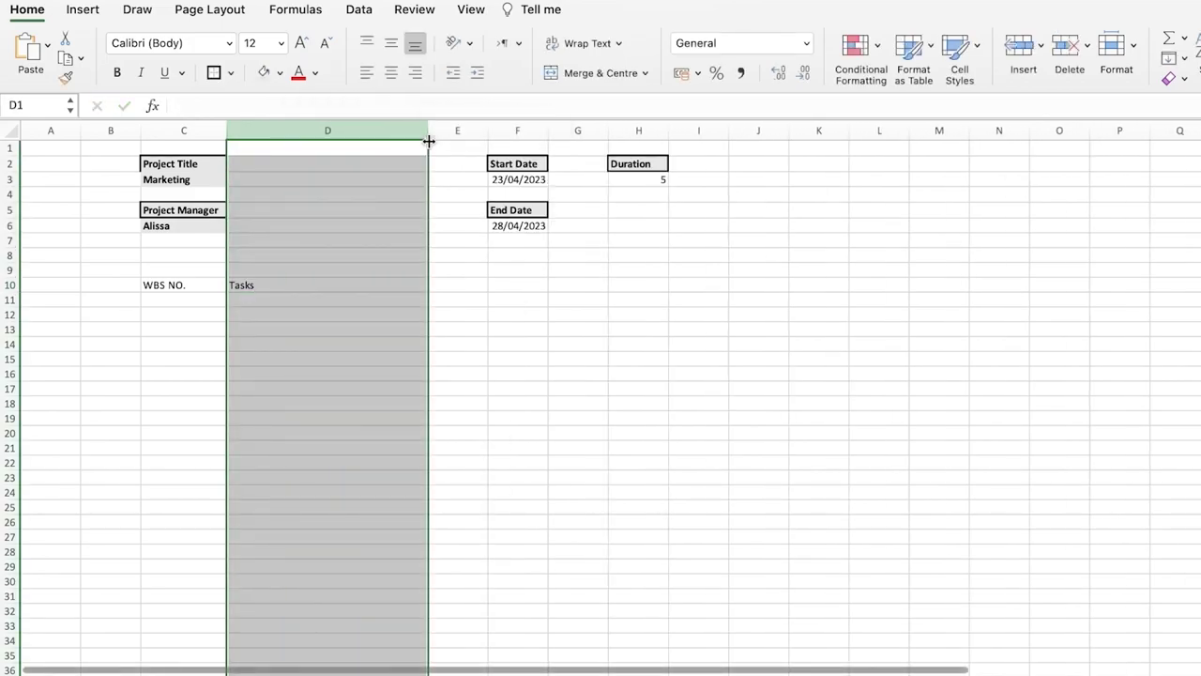
Step: Add the Stats, Assigned To and remaining headers through Comments, widening Assigned To to 17.33
click(460, 283)
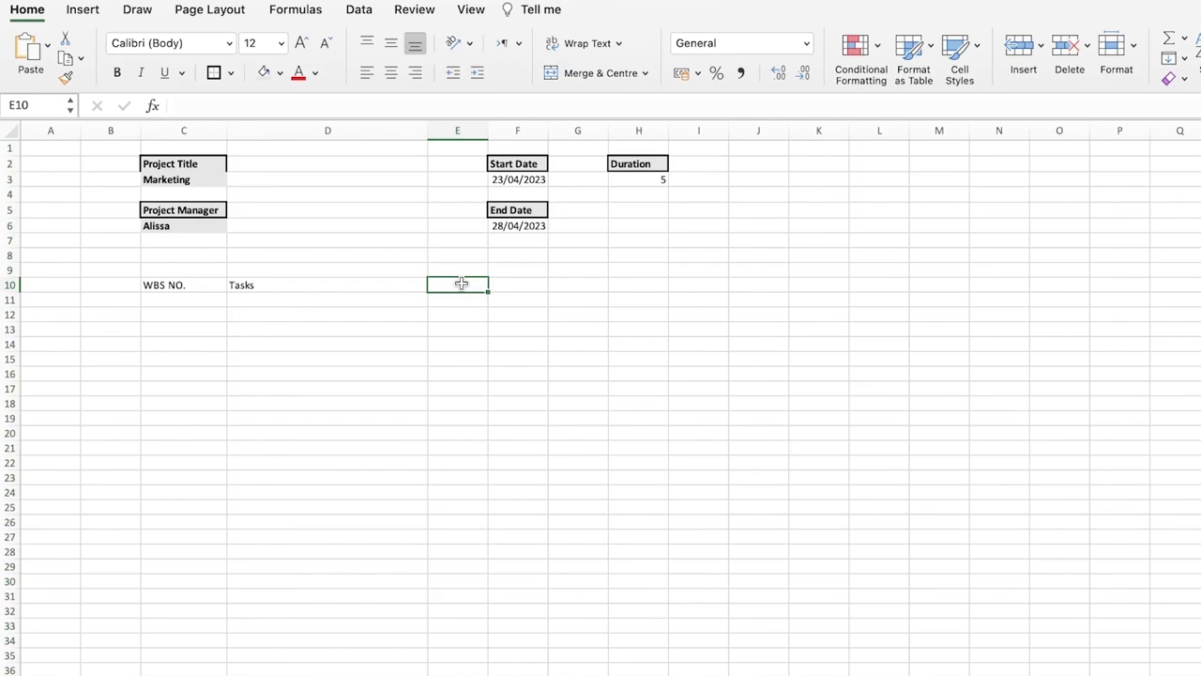
text(Stats)
click(507, 281)
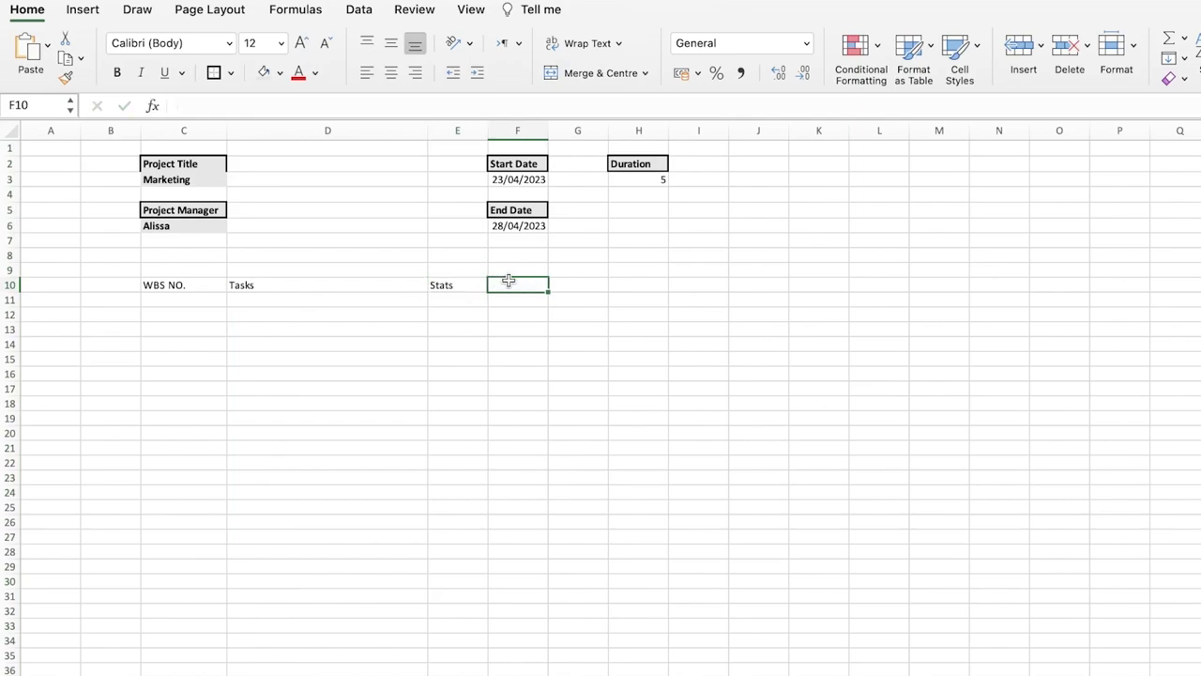
text(Assigned To)
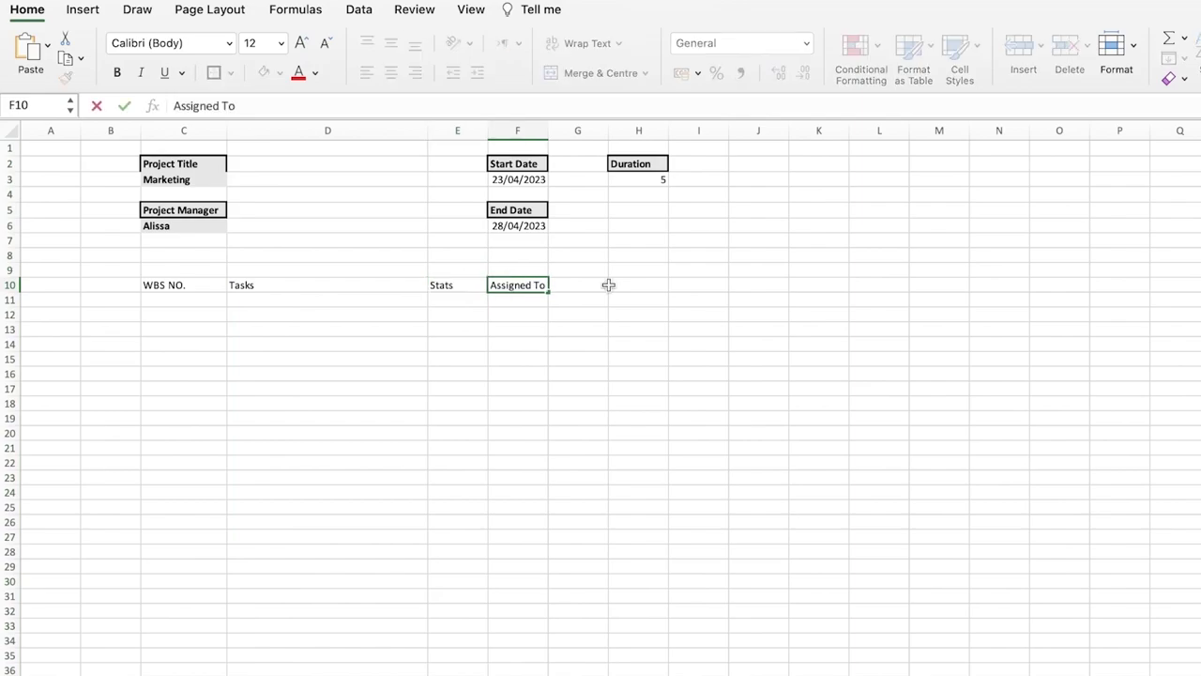
click(458, 131)
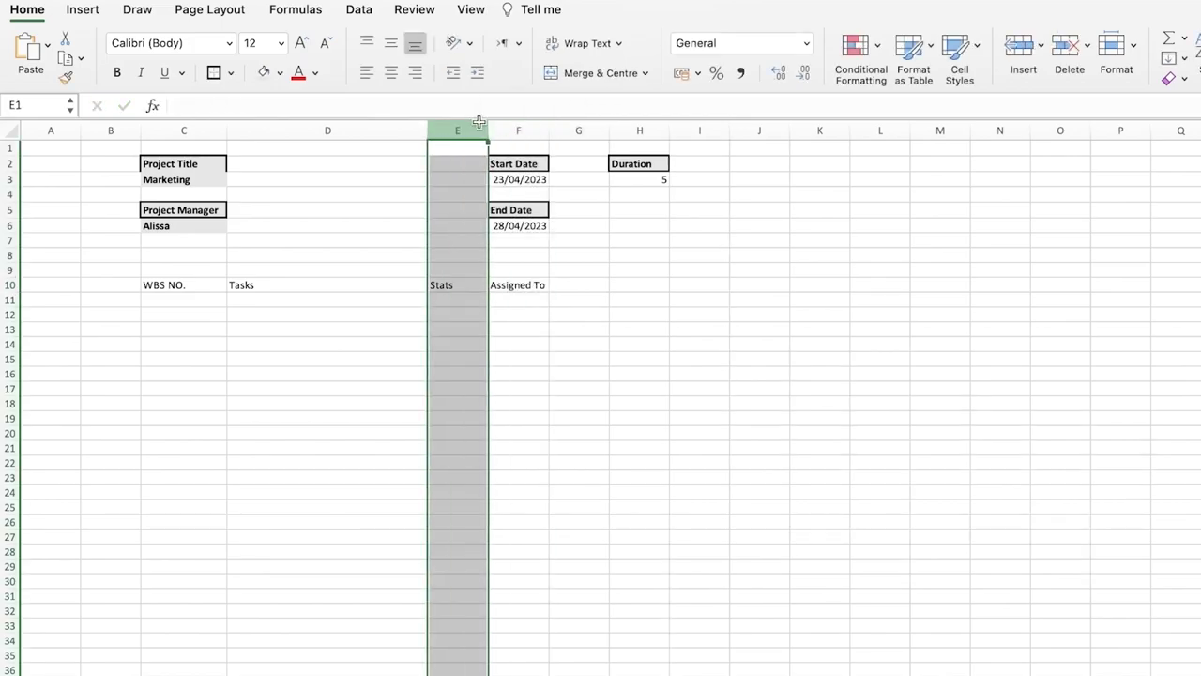
drag(508, 146, 497, 153)
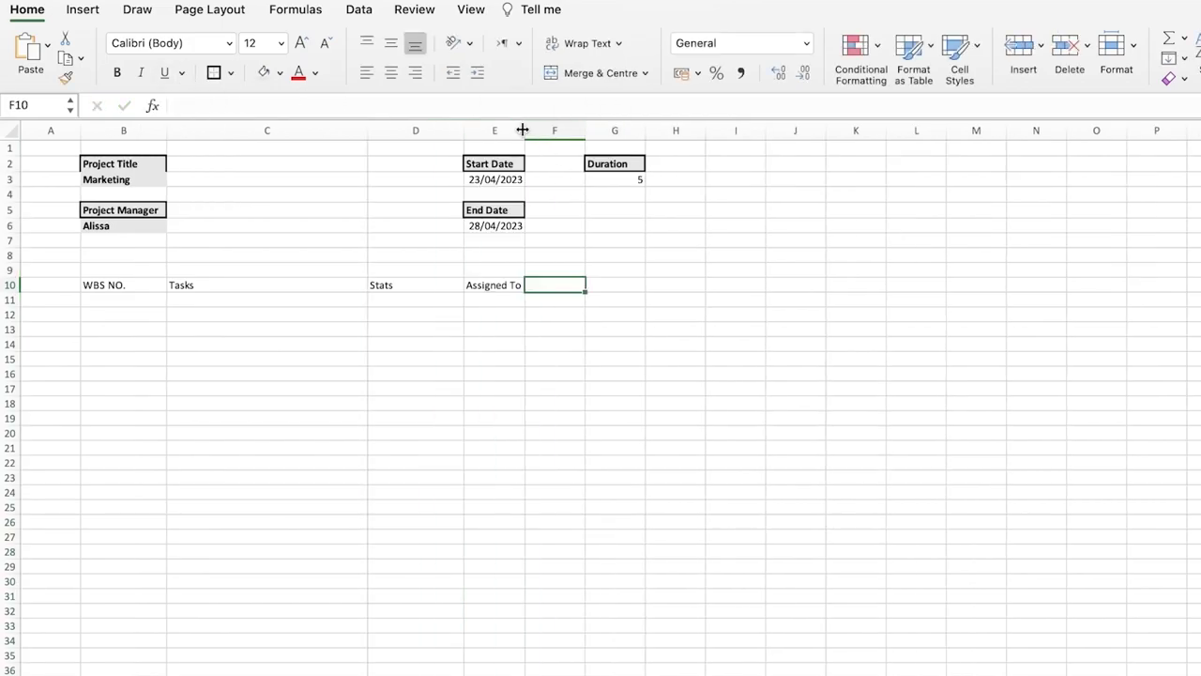
drag(523, 131, 564, 130)
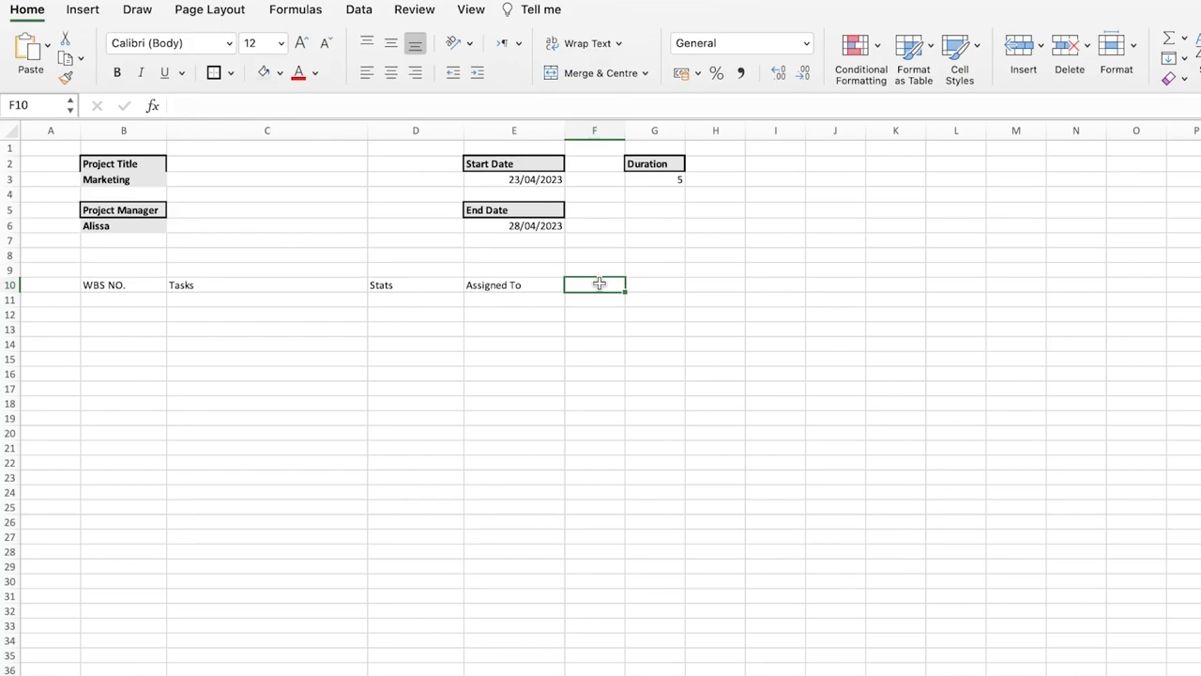
text(Start Date)
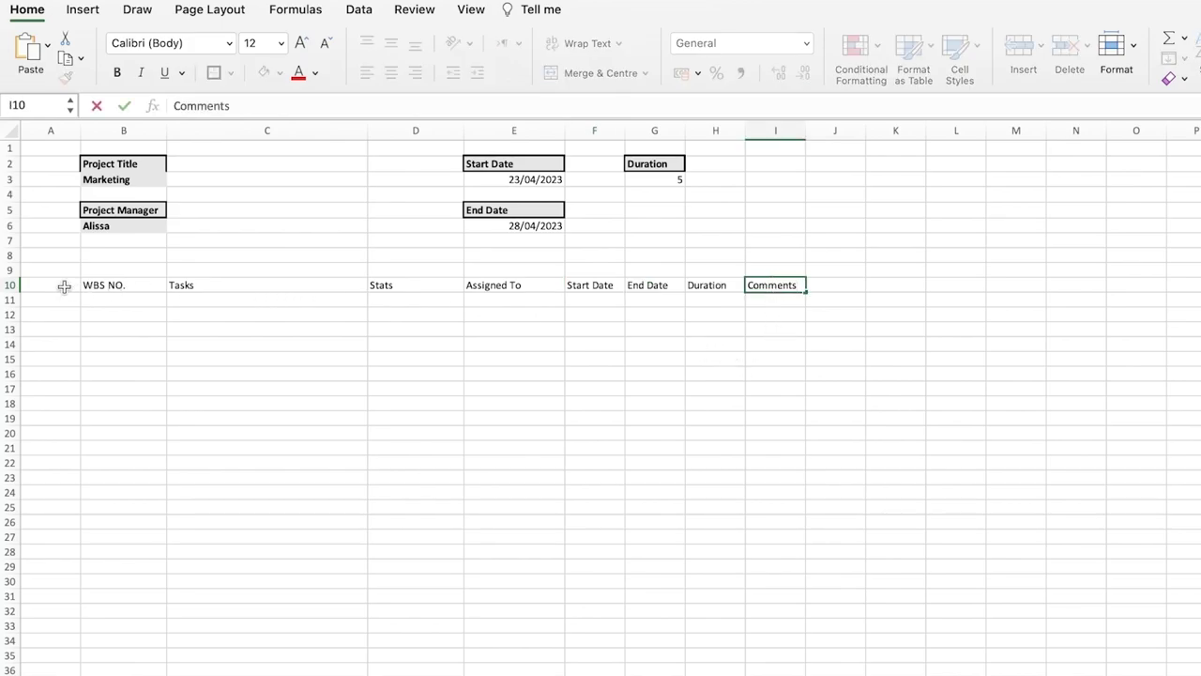
click(85, 284)
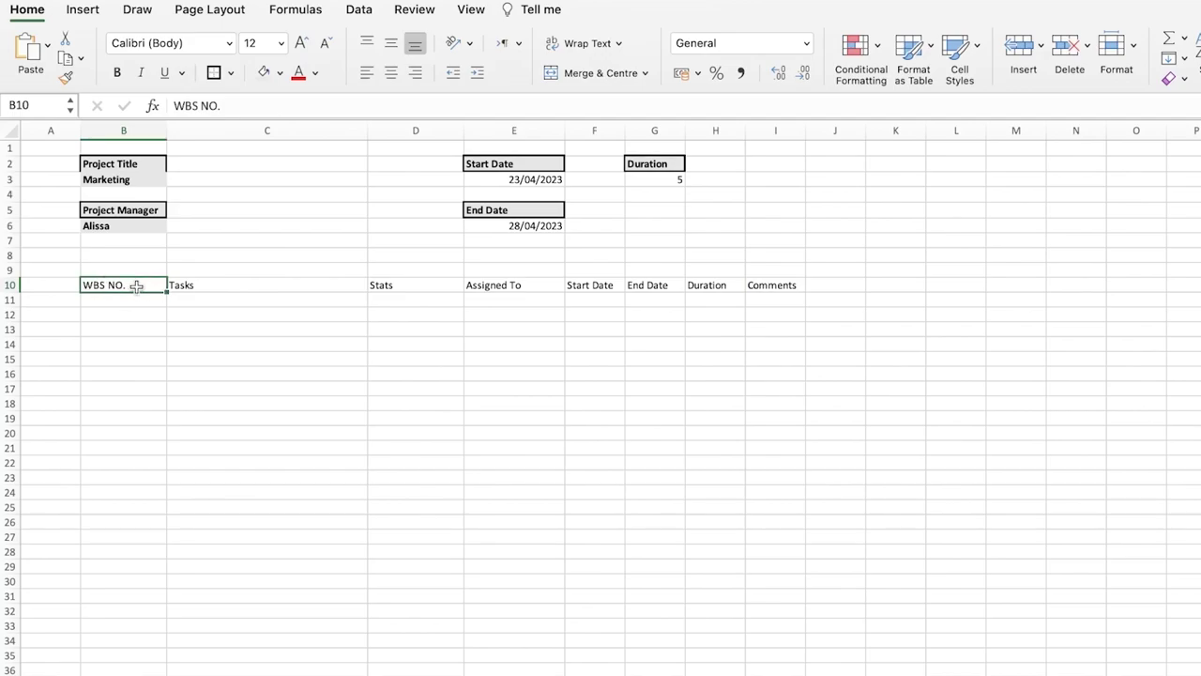
Step: Put a box border on each header cell from WBS NO. through Comments
click(216, 74)
click(249, 287)
click(215, 73)
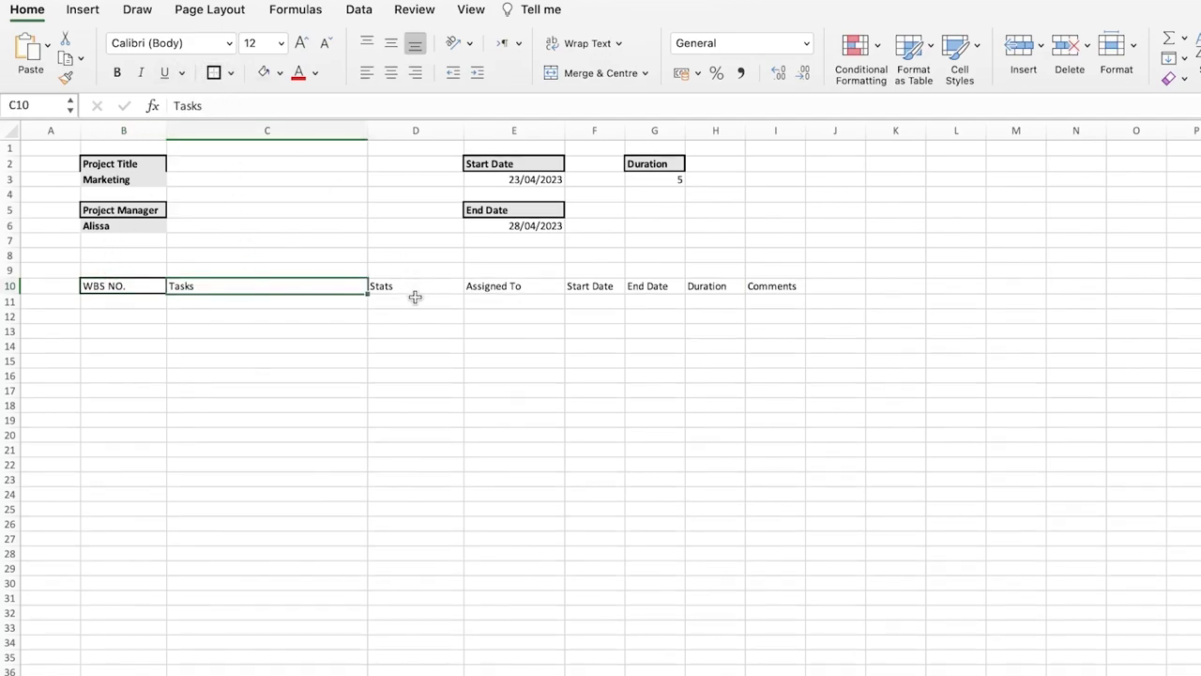
click(415, 296)
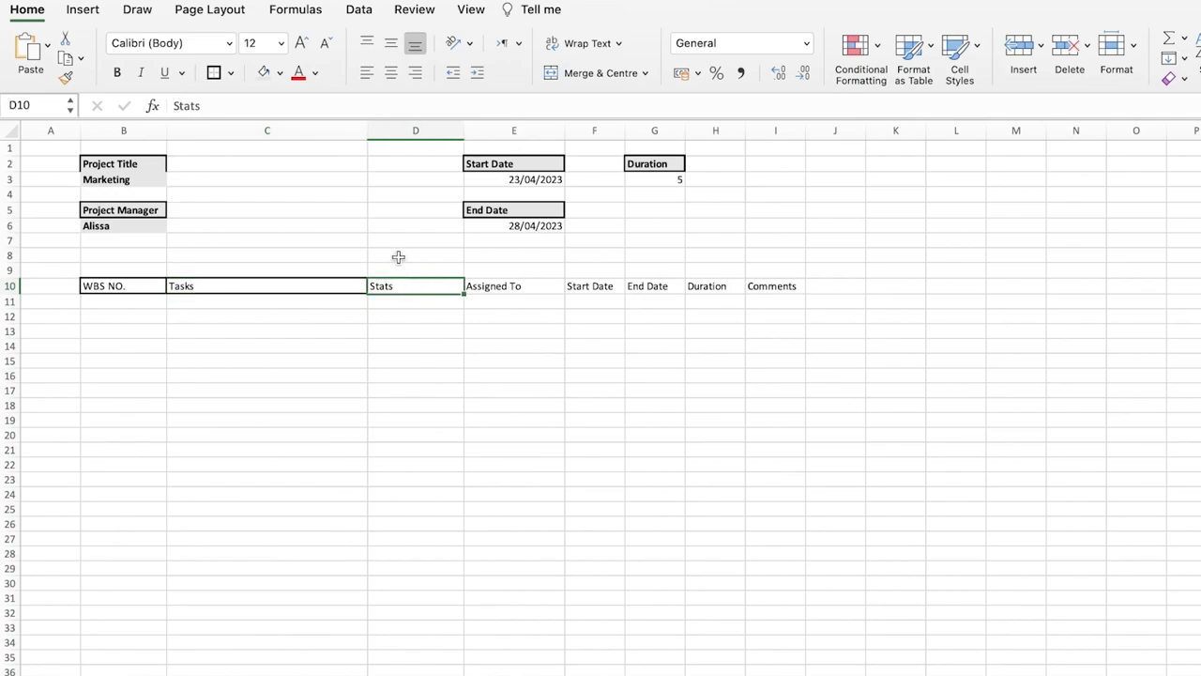
click(222, 75)
click(534, 285)
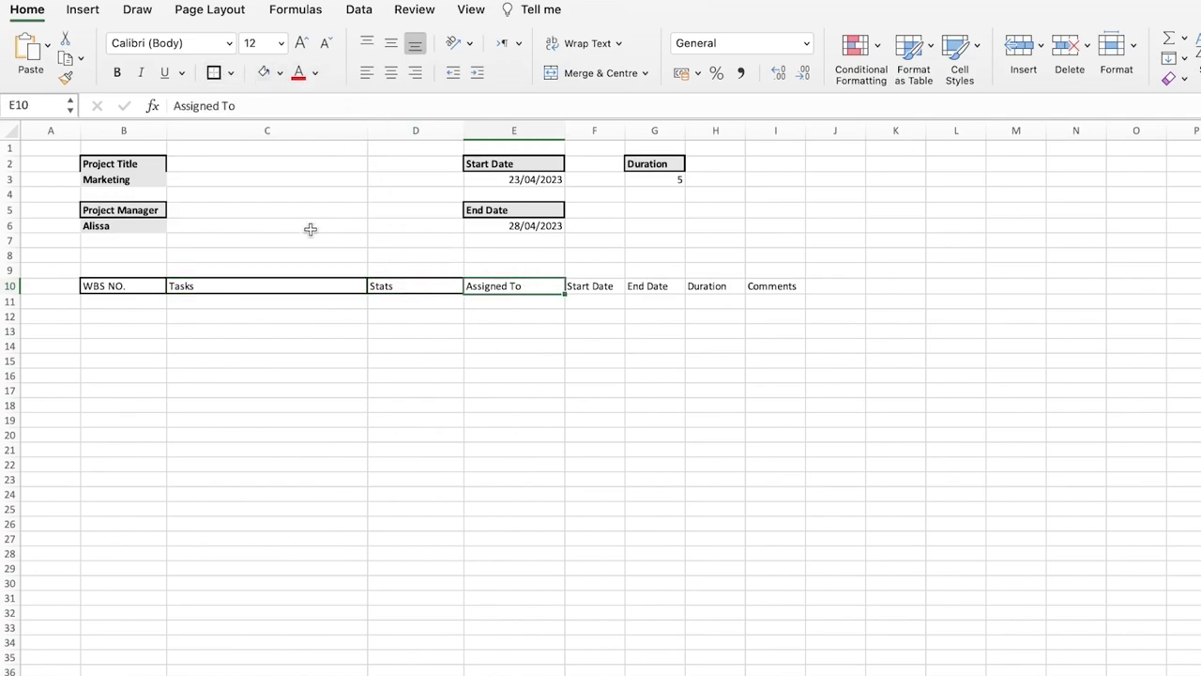
click(218, 73)
click(598, 286)
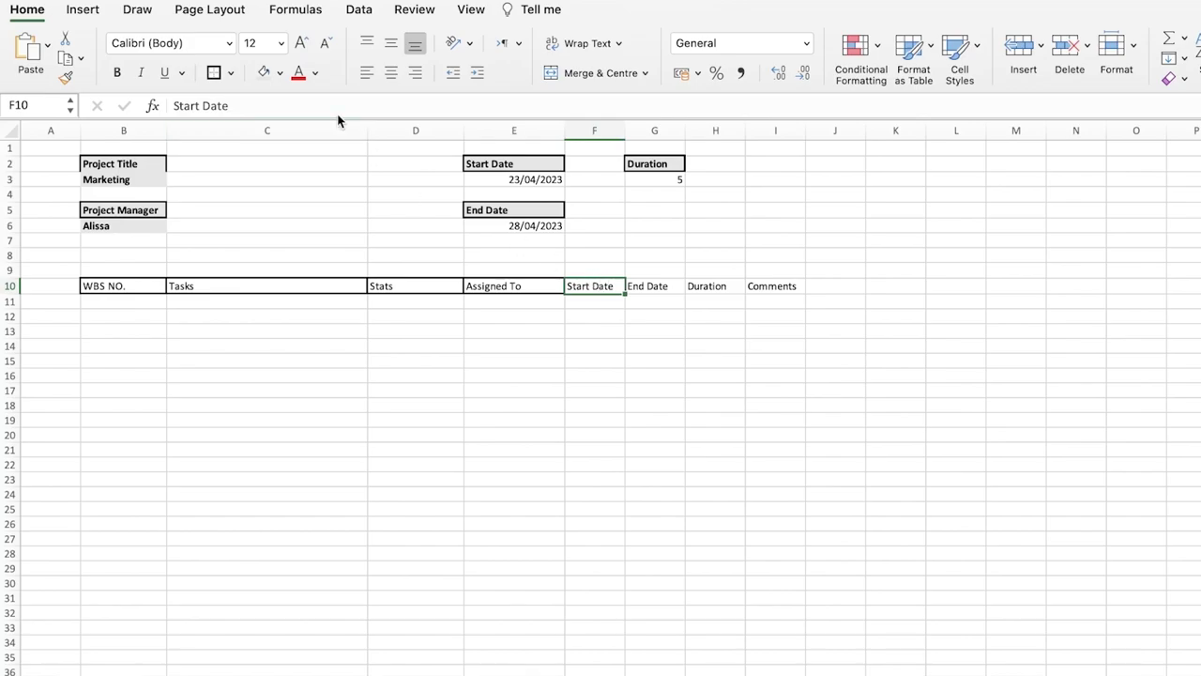
click(217, 74)
key(Right)
key(super+y)
key(Right)
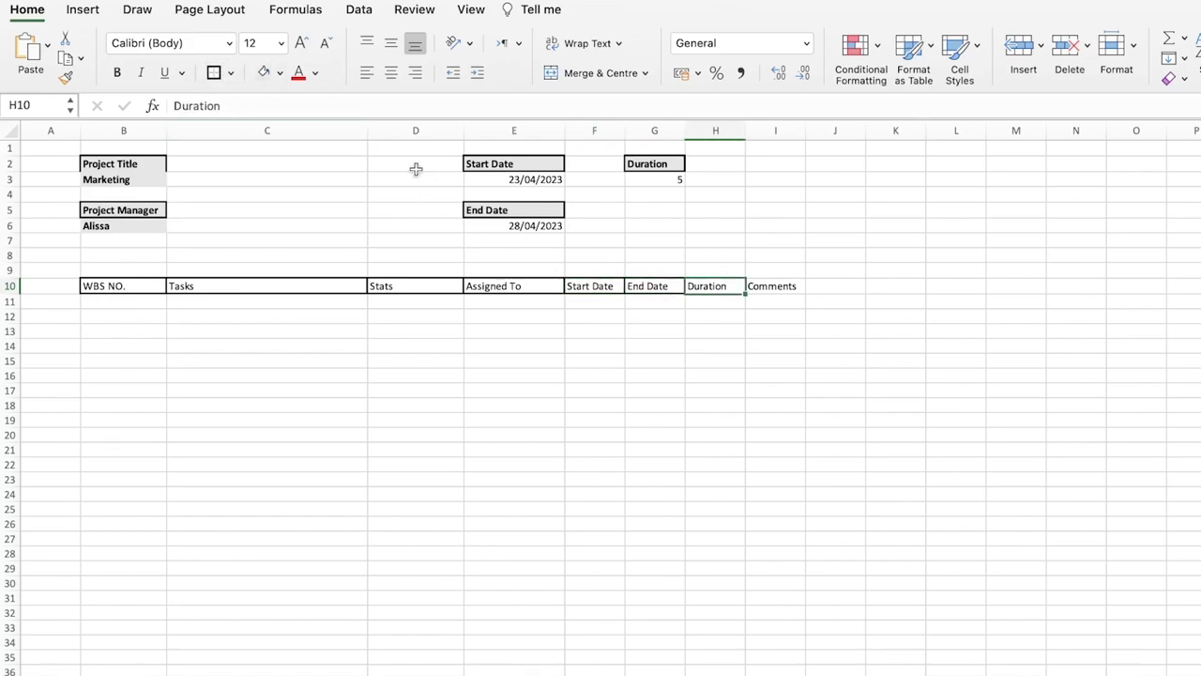
key(super+y)
key(Right)
click(216, 75)
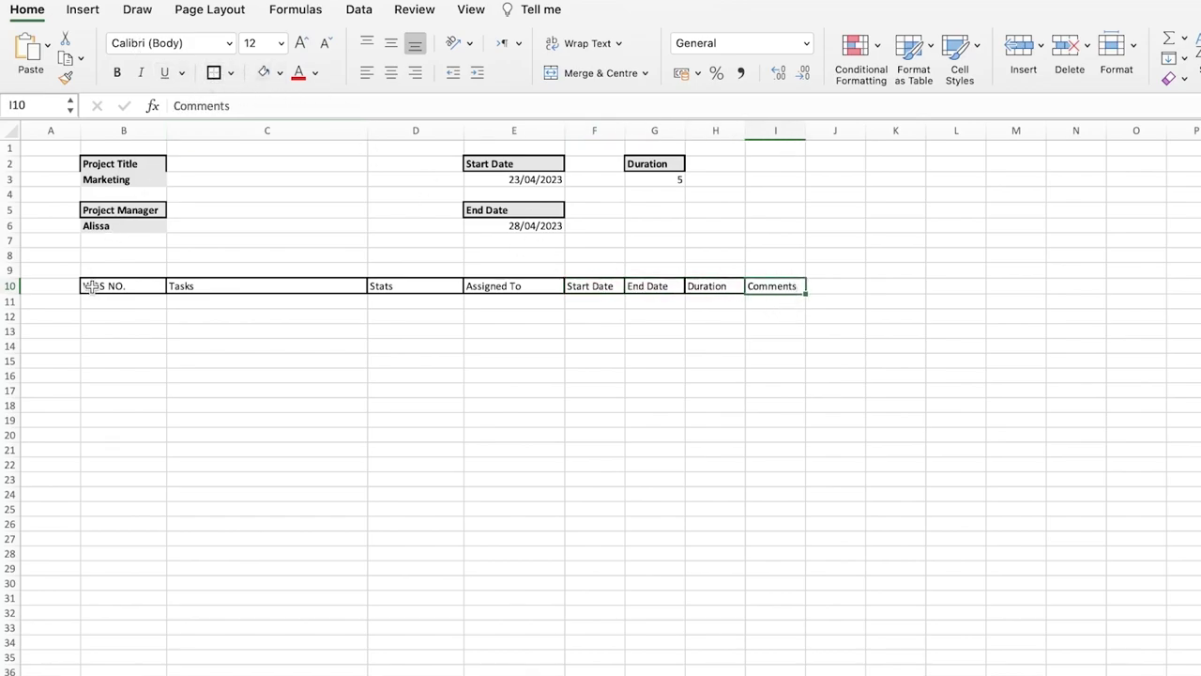
Step: Fill header row B10:I10 grey and apply All Borders to it
drag(91, 286, 788, 287)
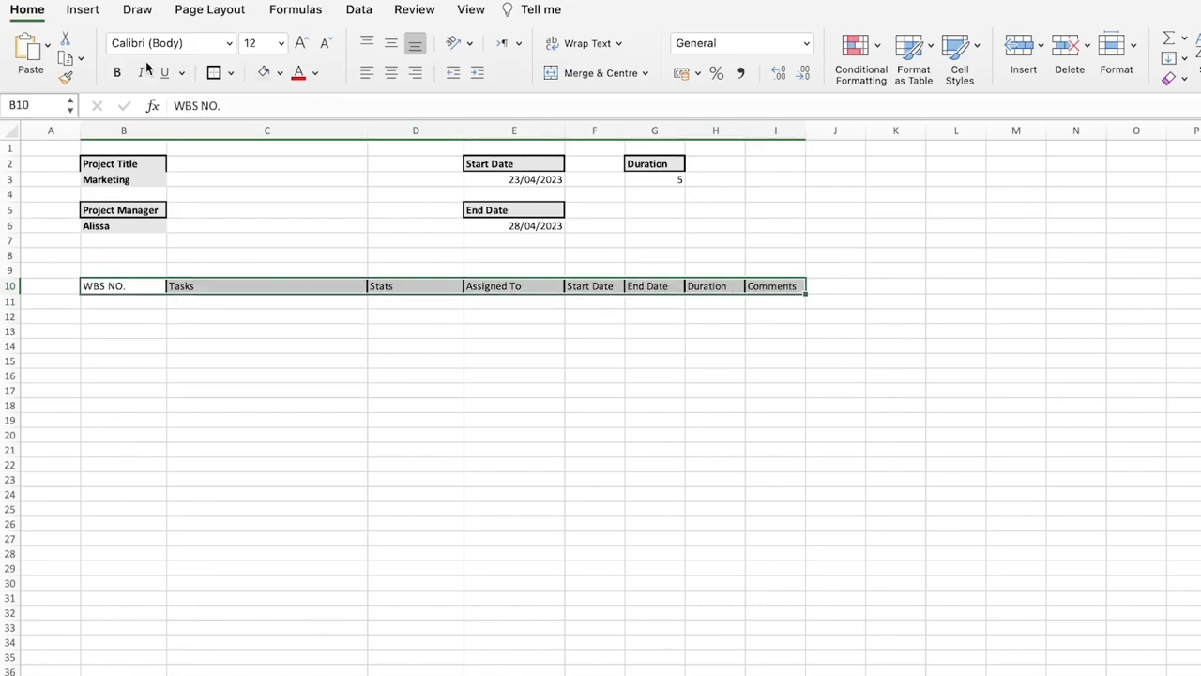
click(262, 75)
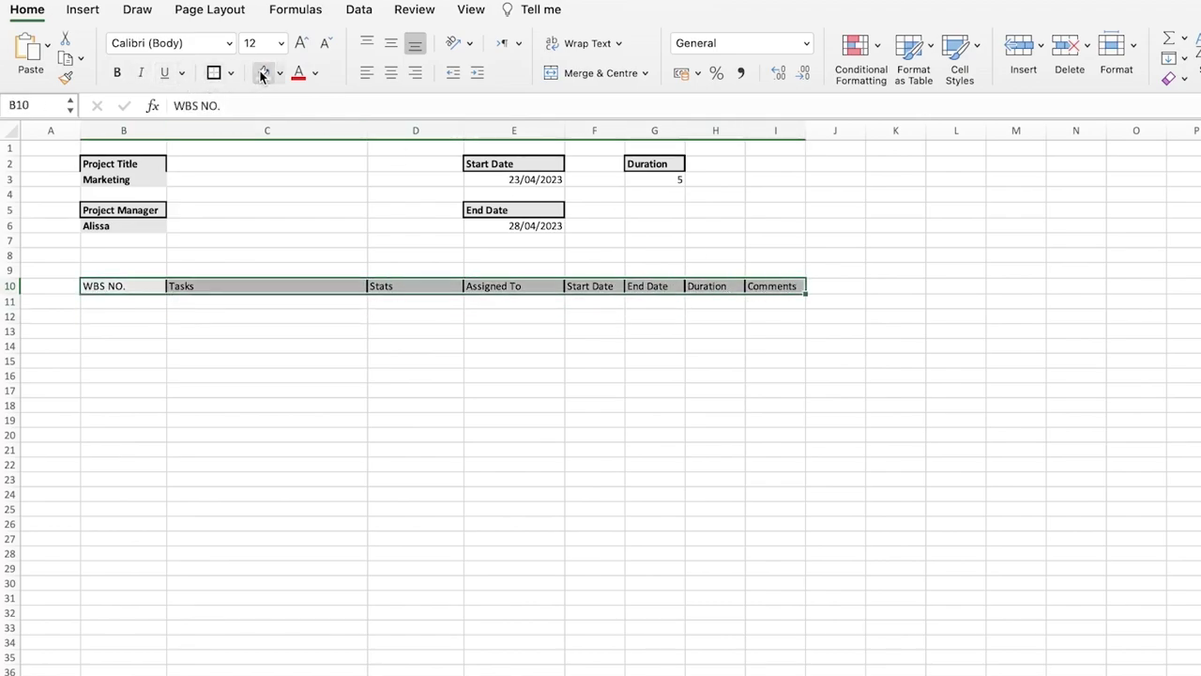
click(239, 210)
click(120, 302)
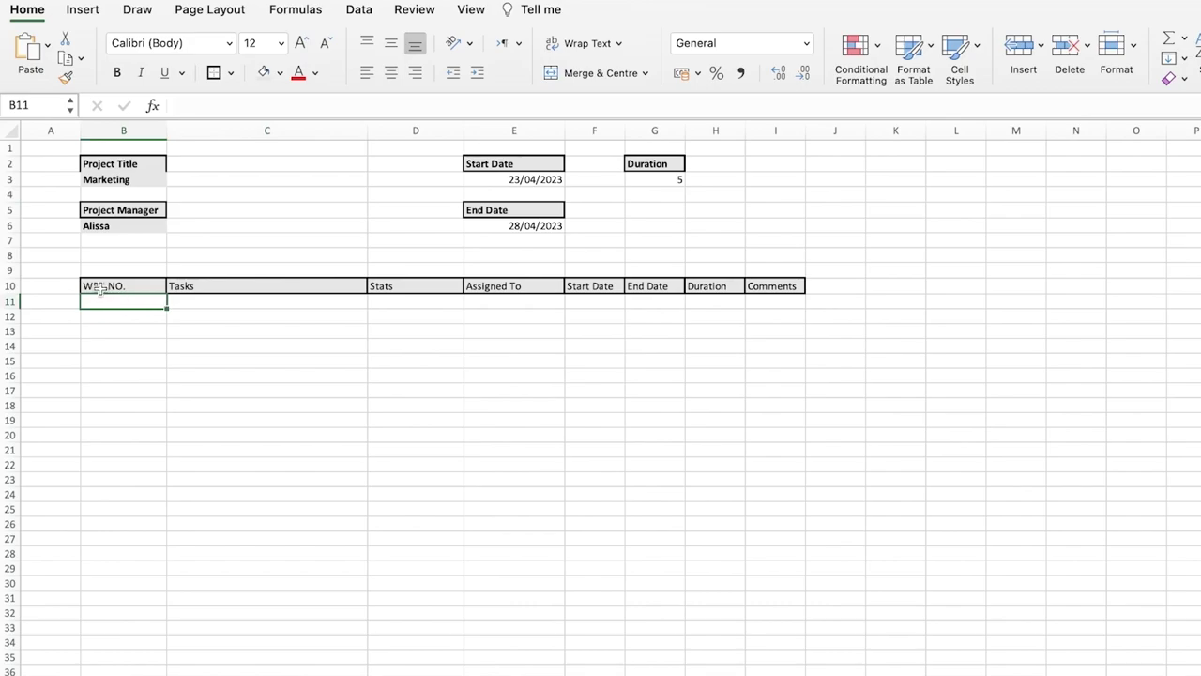
drag(99, 287, 799, 290)
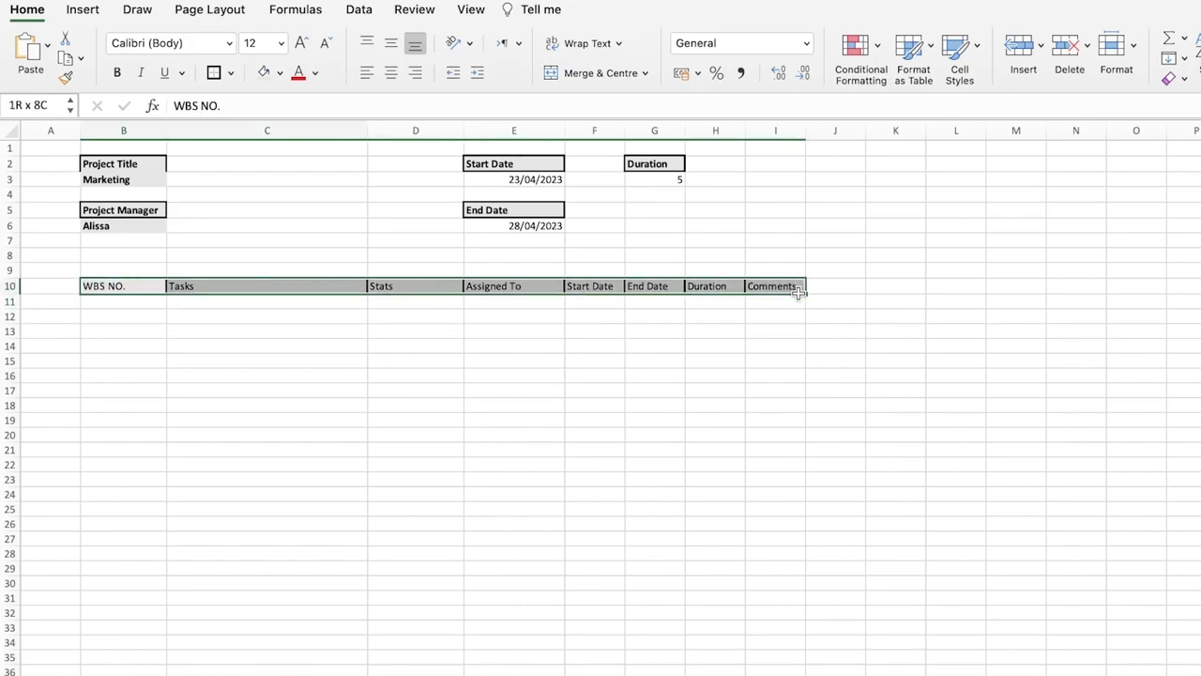
click(230, 73)
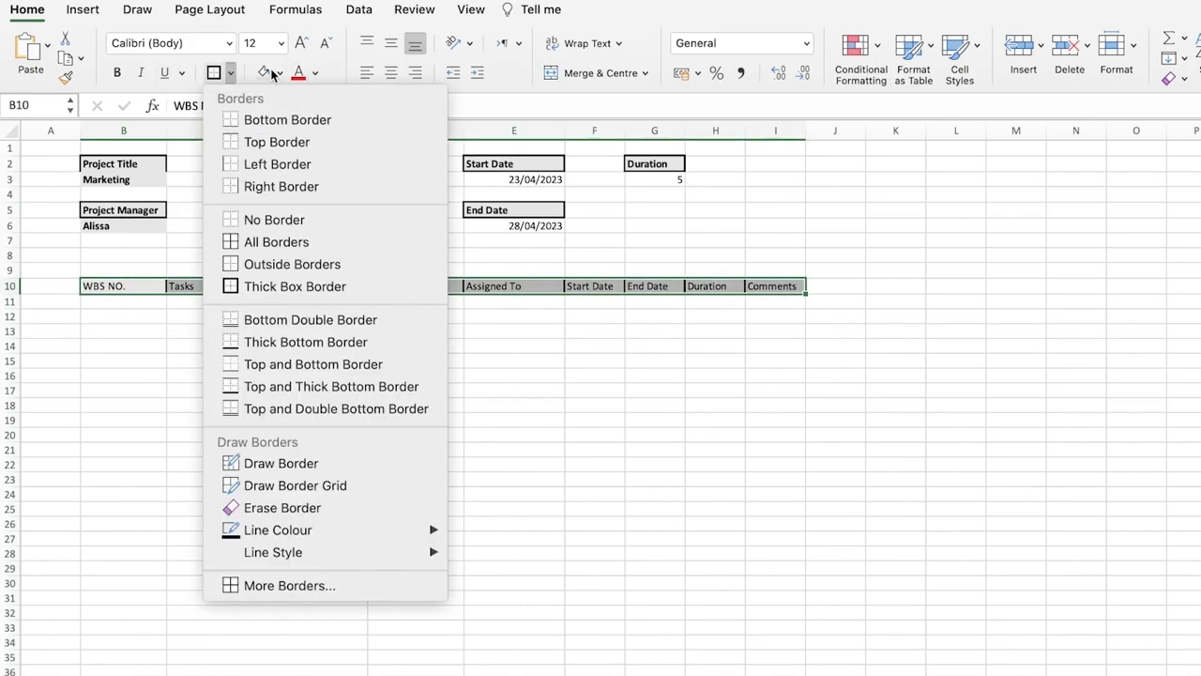
click(276, 241)
click(188, 335)
click(110, 305)
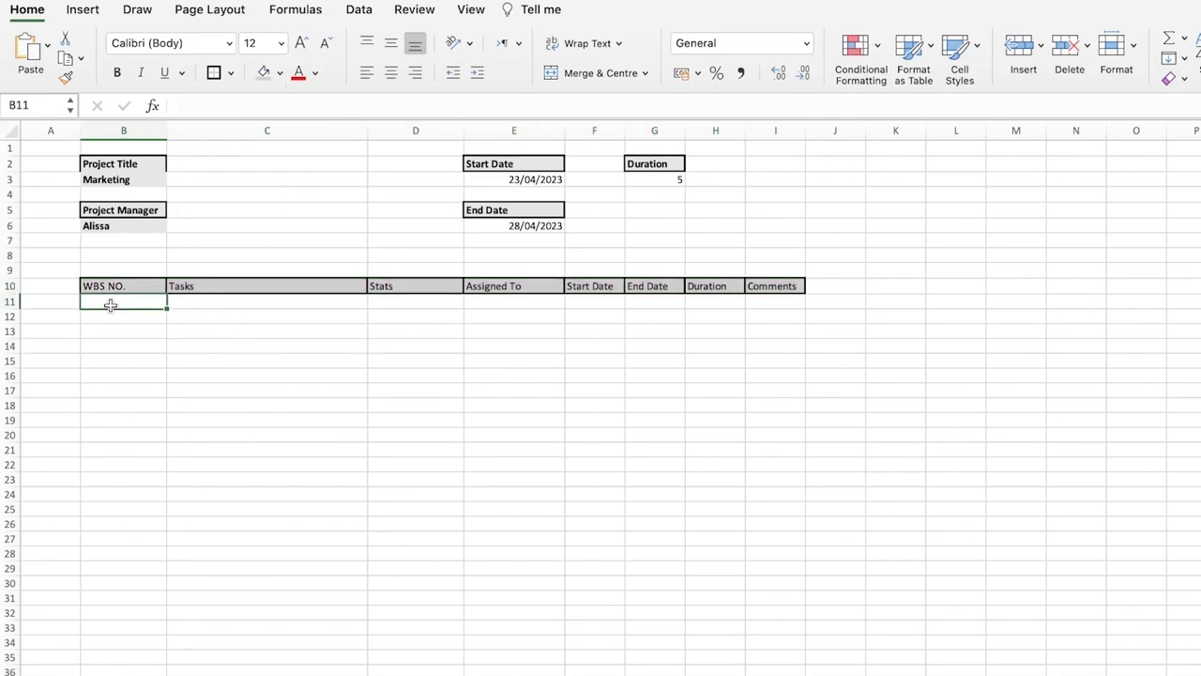
Step: Shade the Duration cells H11 to H22 grey
mouse_move(110, 306)
mouse_down()
mouse_move(531, 314)
mouse_move(817, 346)
mouse_move(776, 437)
mouse_move(765, 416)
mouse_up()
click(764, 416)
drag(706, 300, 719, 470)
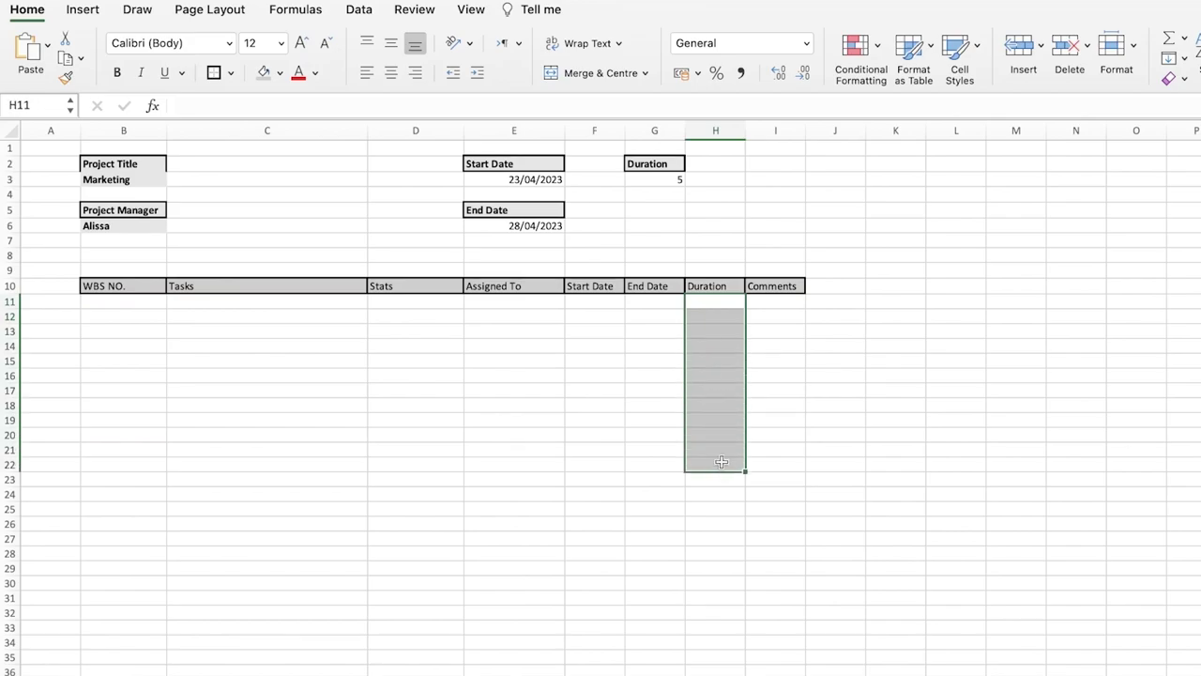
click(715, 390)
drag(704, 300, 734, 467)
click(264, 73)
click(498, 348)
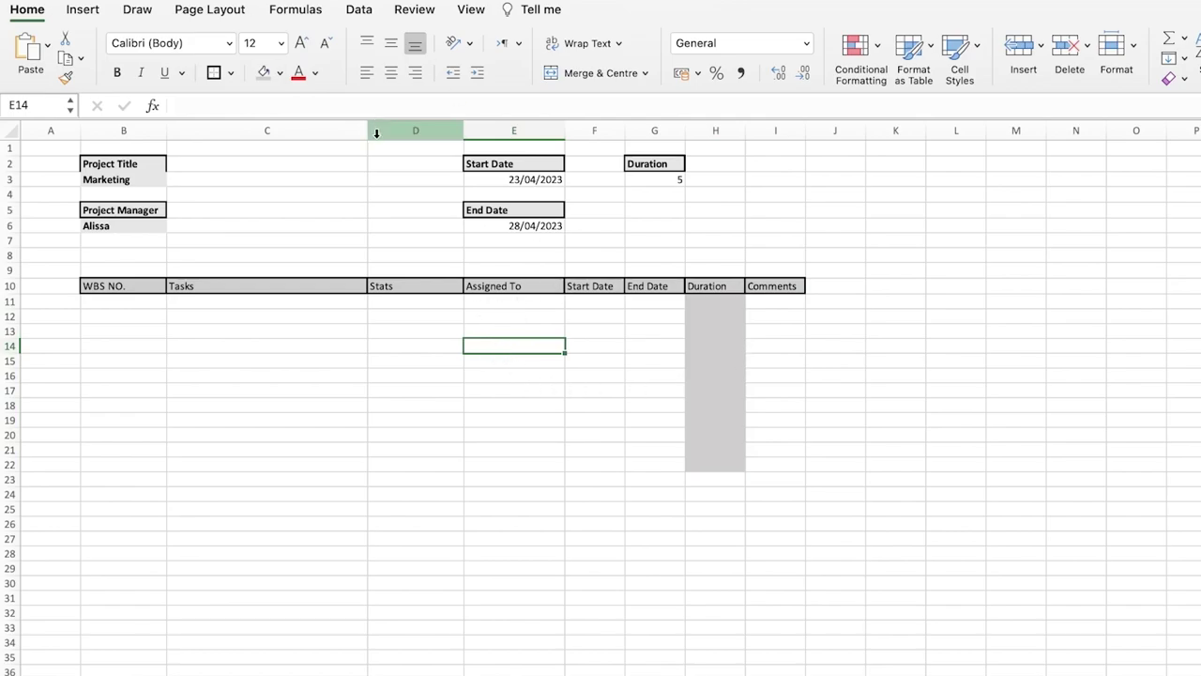
Step: Begin the WBS numbering in B11 and move on to the task names in column C
click(362, 362)
click(116, 302)
double_click(114, 302)
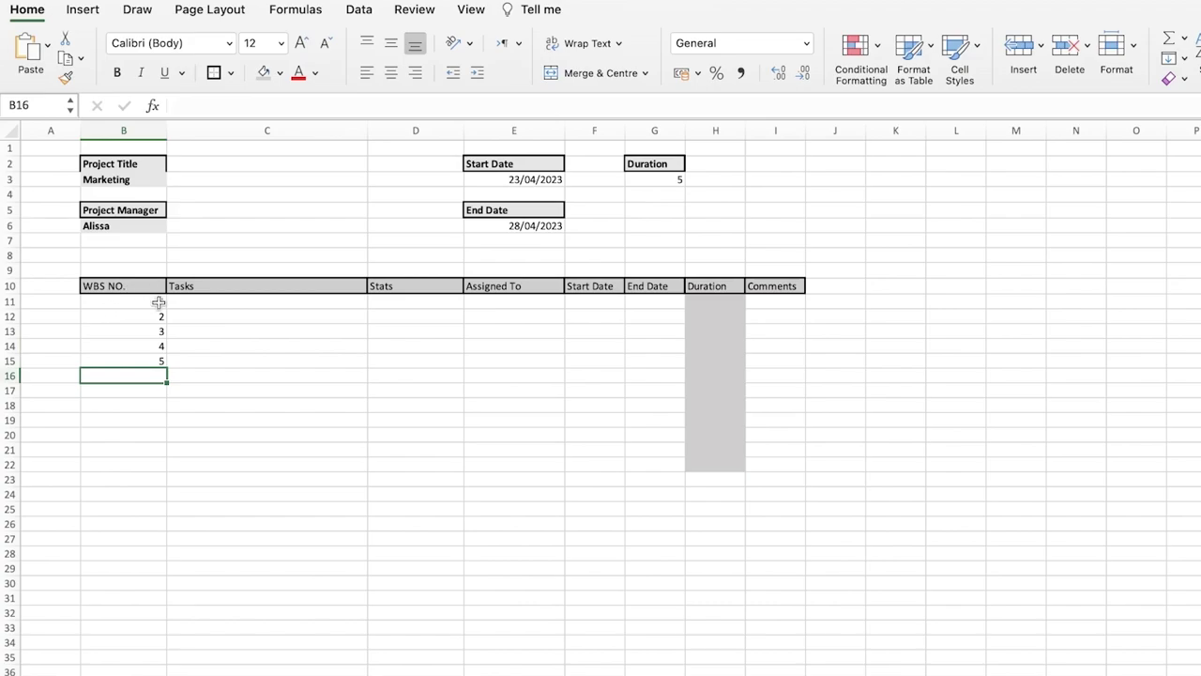
click(186, 305)
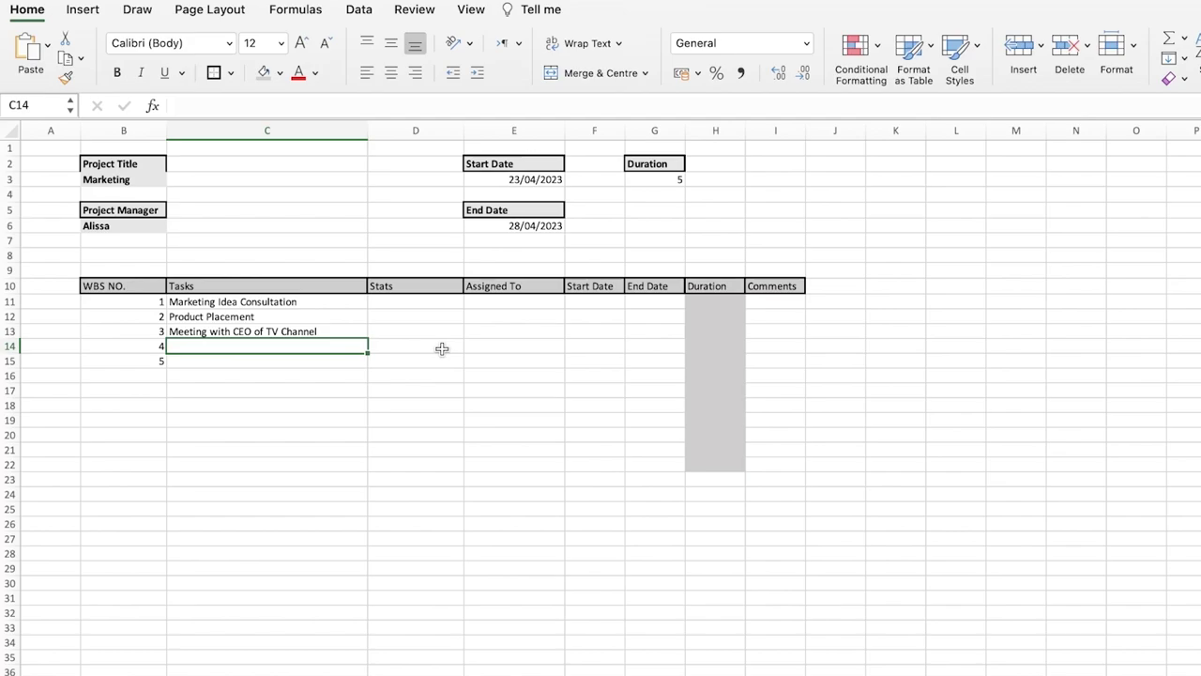
Step: Enter the heading 'Stats' in cell K2
click(897, 165)
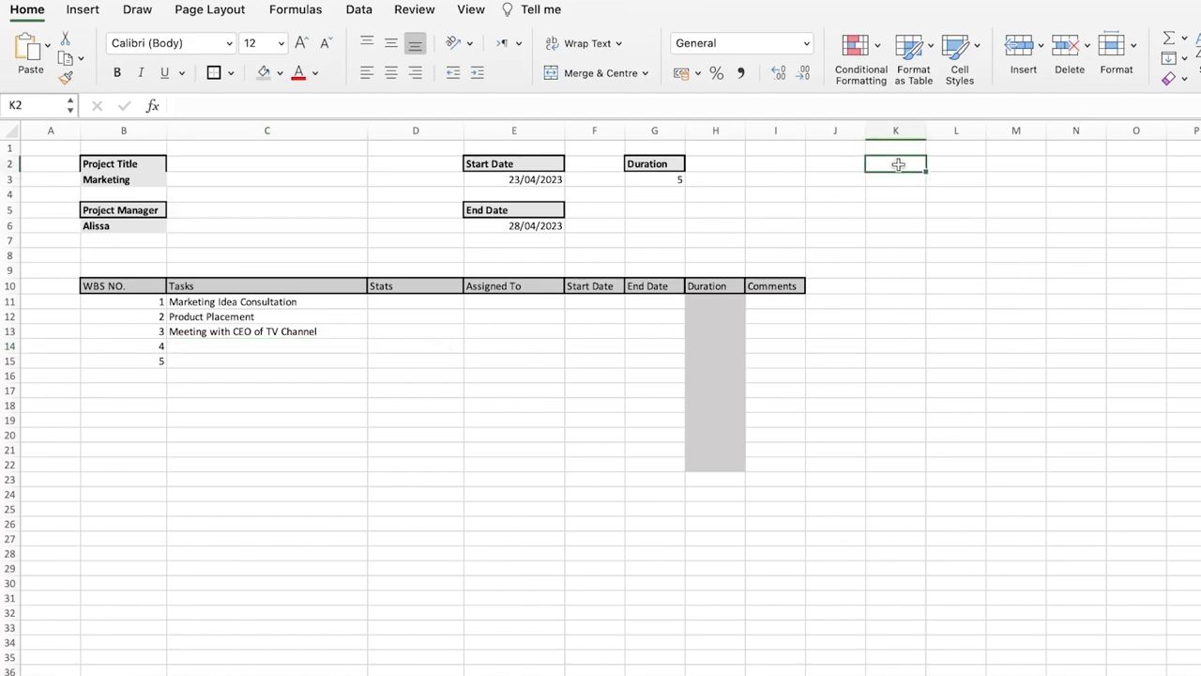
click(894, 154)
click(892, 163)
right_click(895, 166)
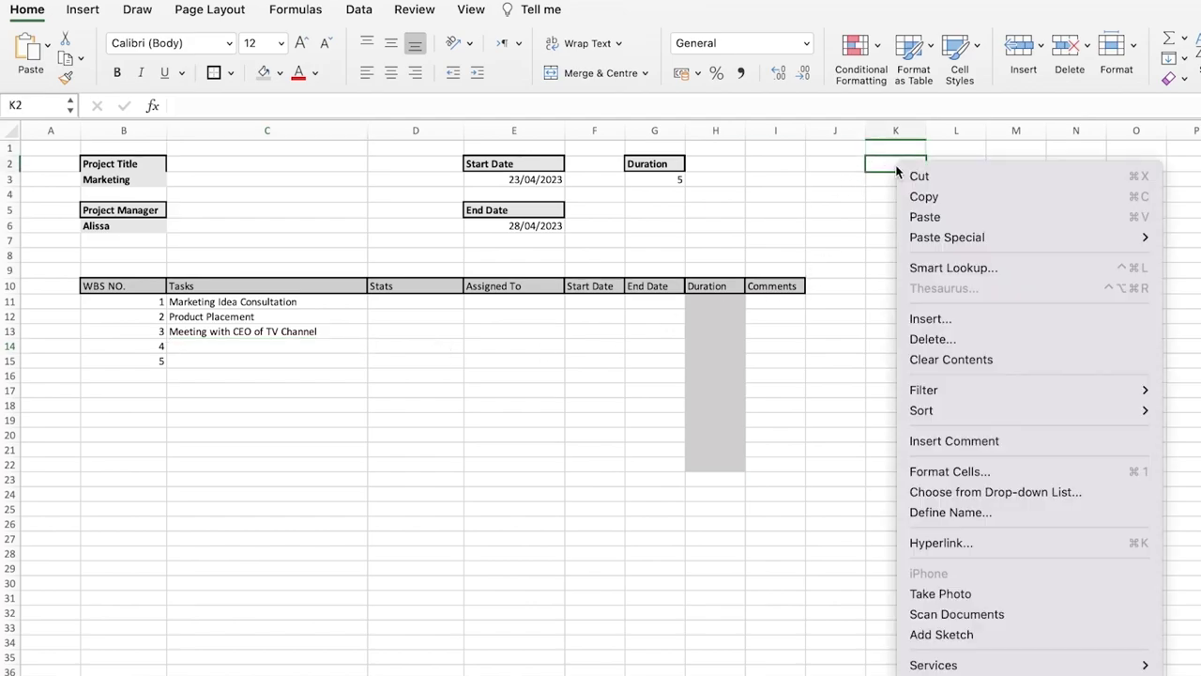
click(884, 162)
text(Stats)
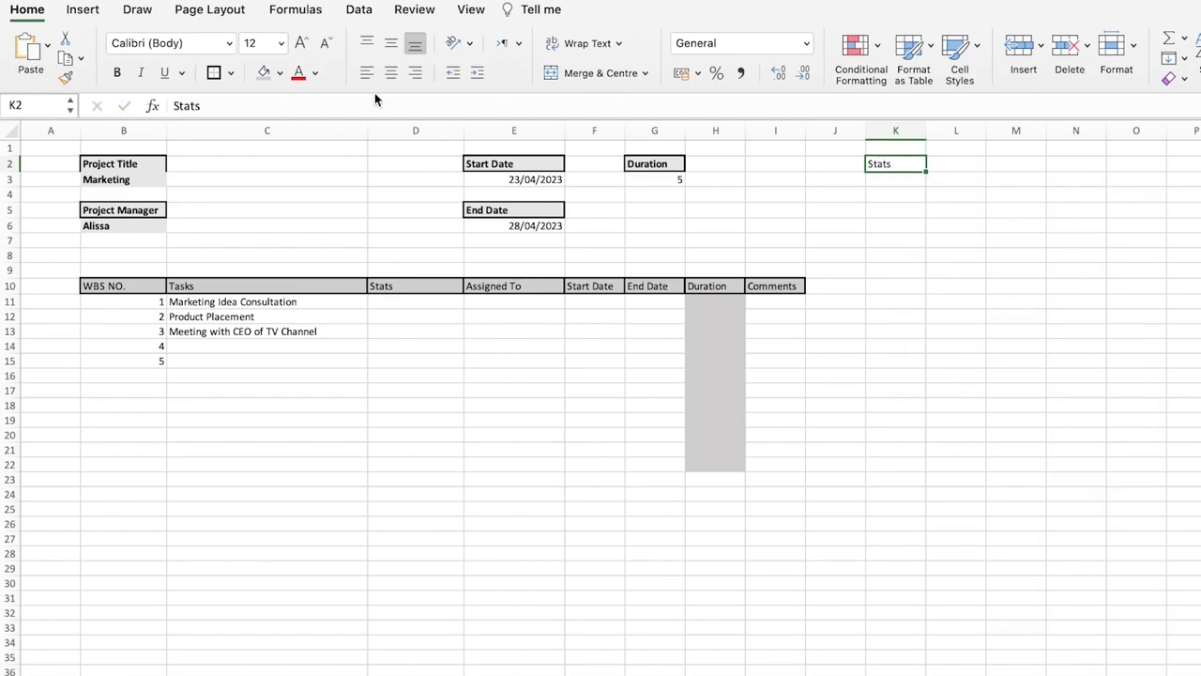
key(Return)
Step: Fill K3 to K5 grey below the Stats heading and review the status entries
drag(925, 170, 926, 211)
click(893, 180)
click(264, 73)
click(1015, 270)
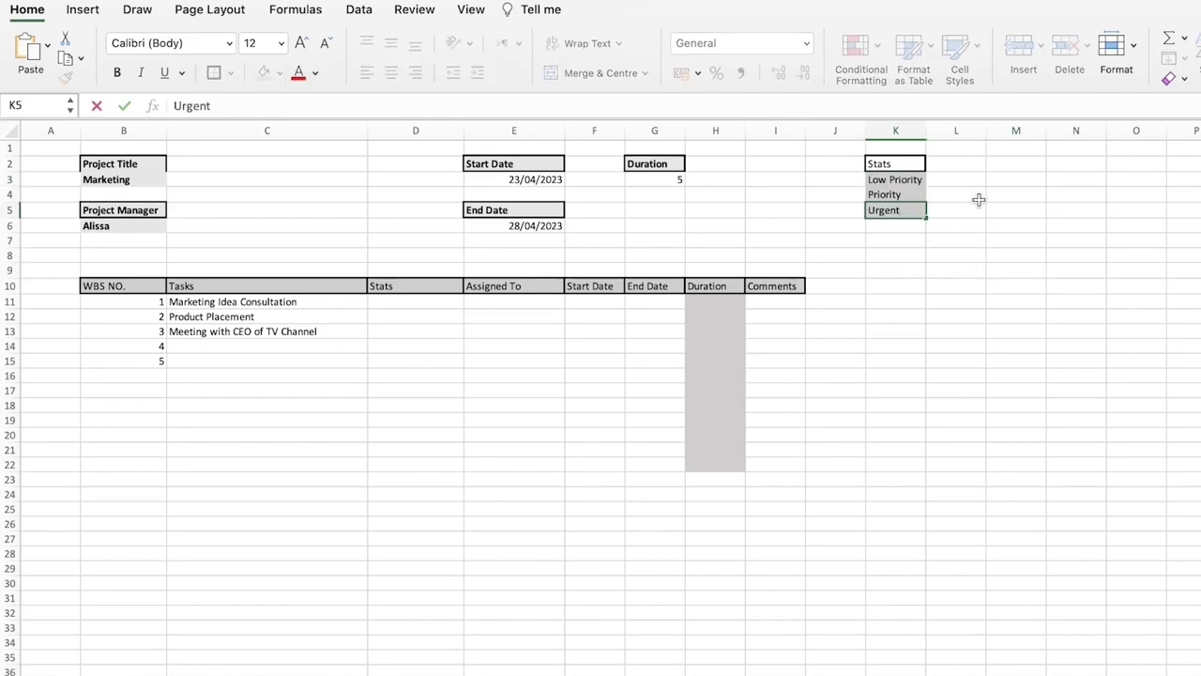
click(978, 195)
click(906, 195)
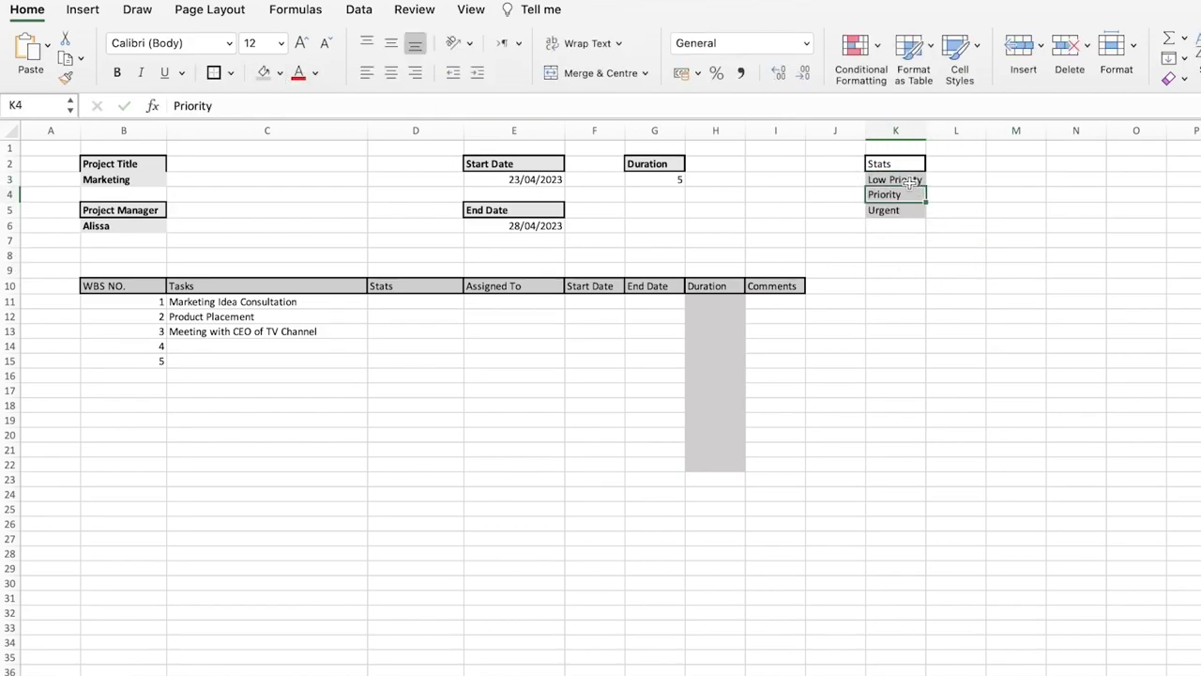
click(908, 185)
click(514, 286)
Step: Enter a formula in D11 that references the status list K3 to K5
click(403, 302)
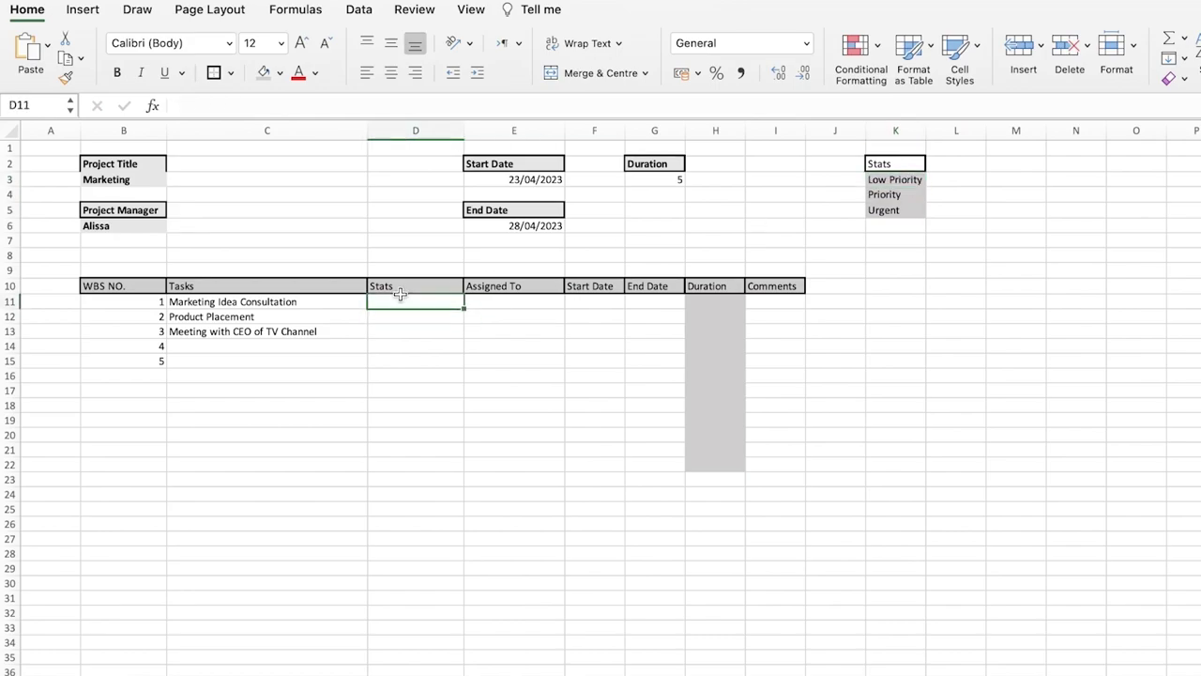
text(=)
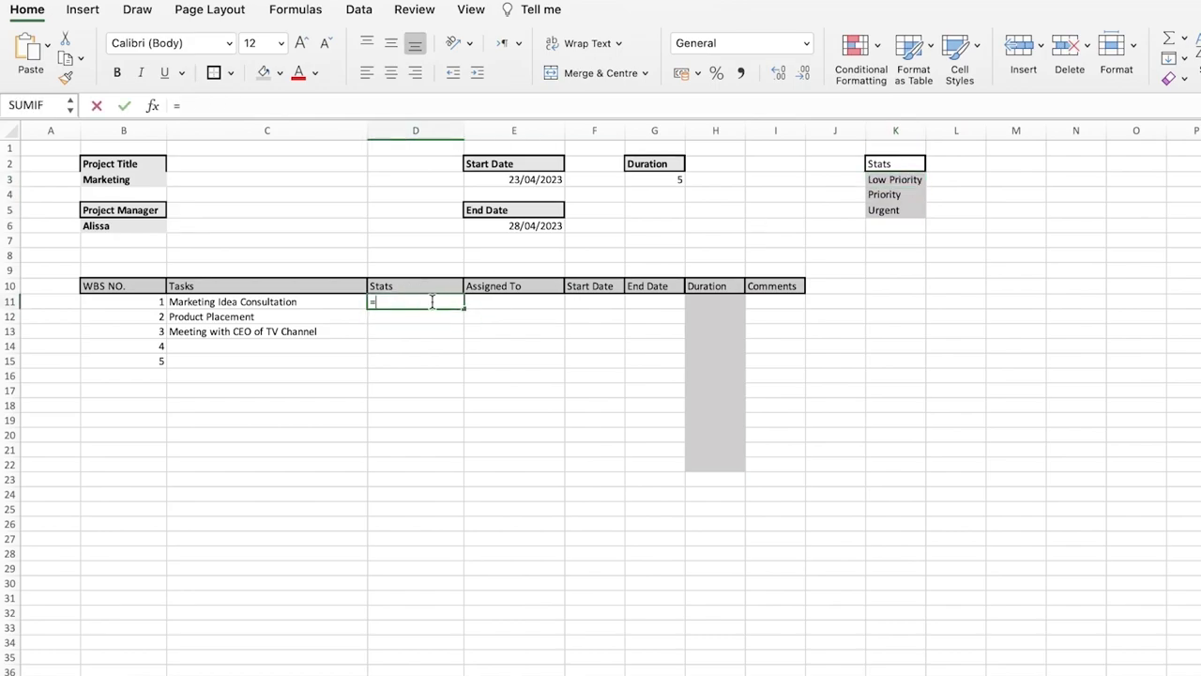
drag(896, 179, 903, 210)
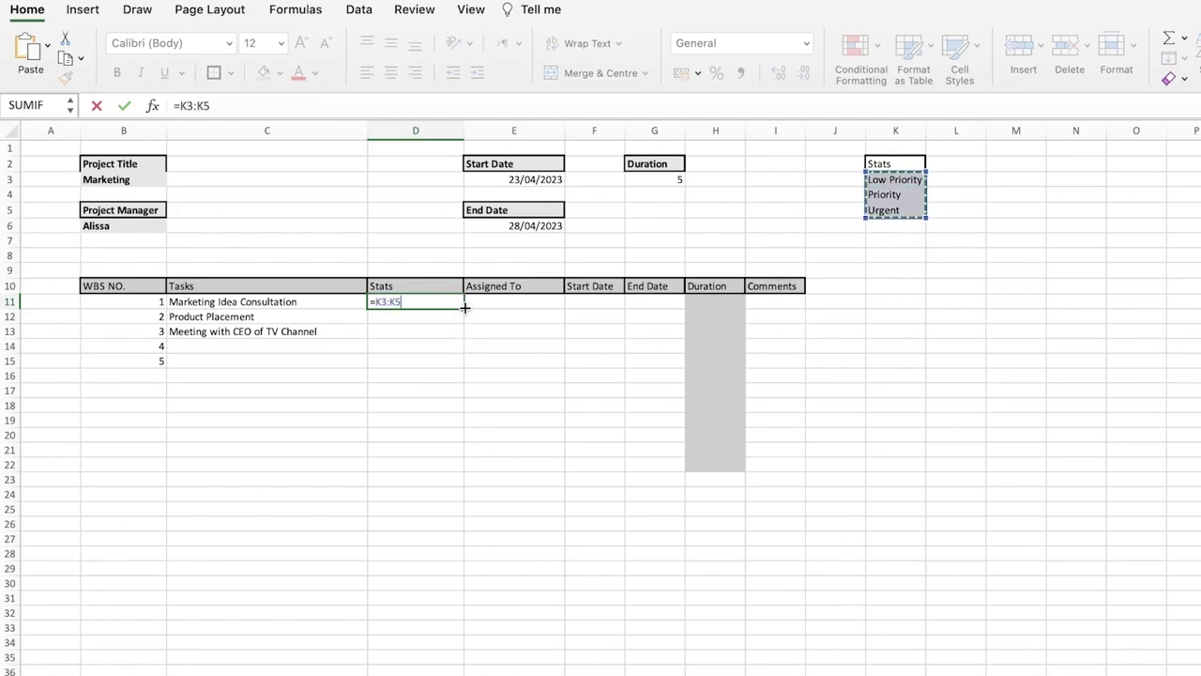
key(Return)
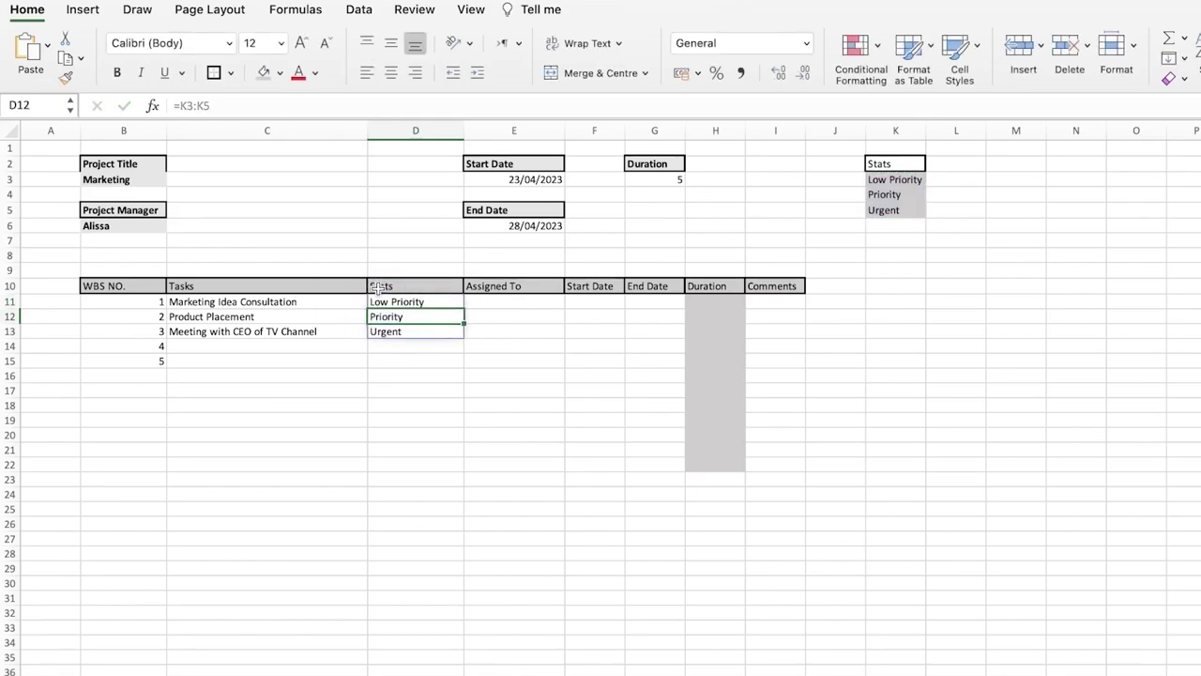
Step: Clear the first three tasks' Stats values, then select the Stats cells for all five tasks
drag(892, 164, 906, 206)
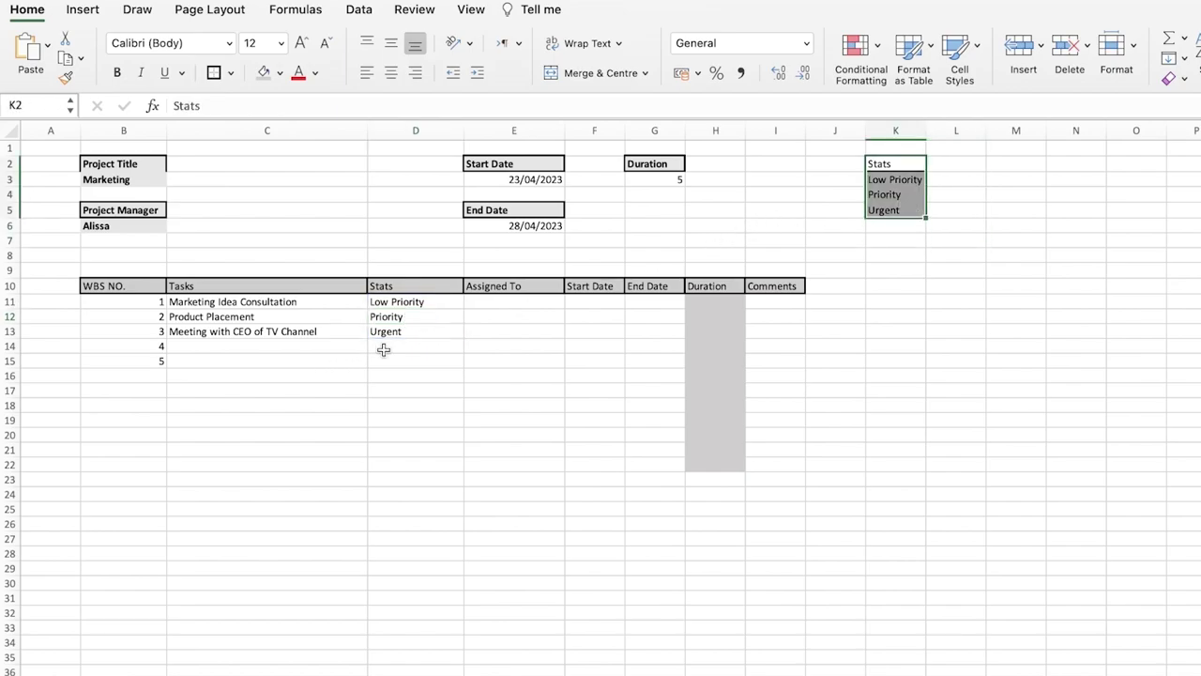
drag(383, 333, 388, 305)
key(Delete)
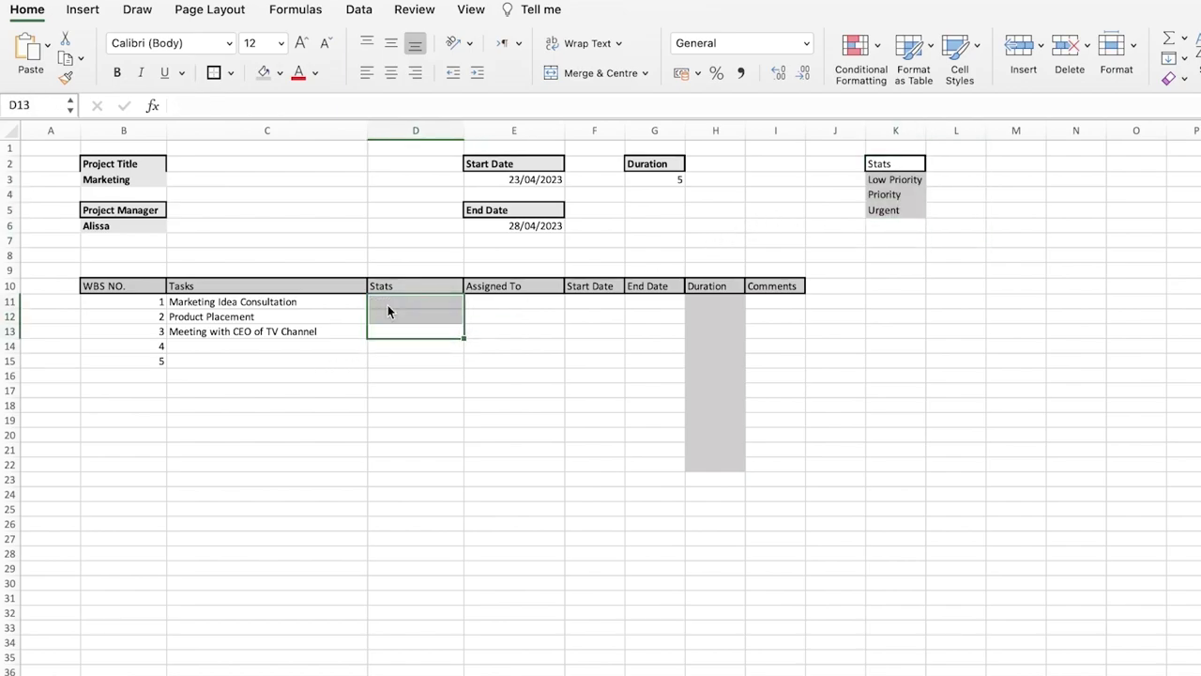
click(430, 375)
click(416, 292)
click(416, 316)
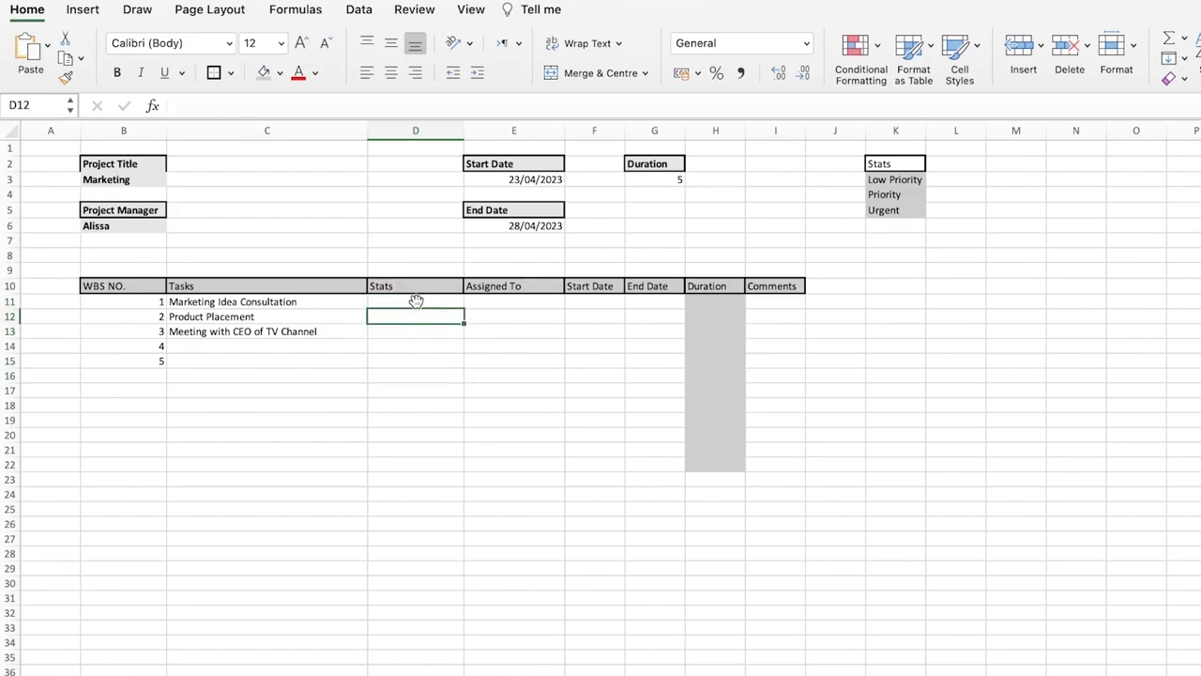
click(415, 301)
click(443, 288)
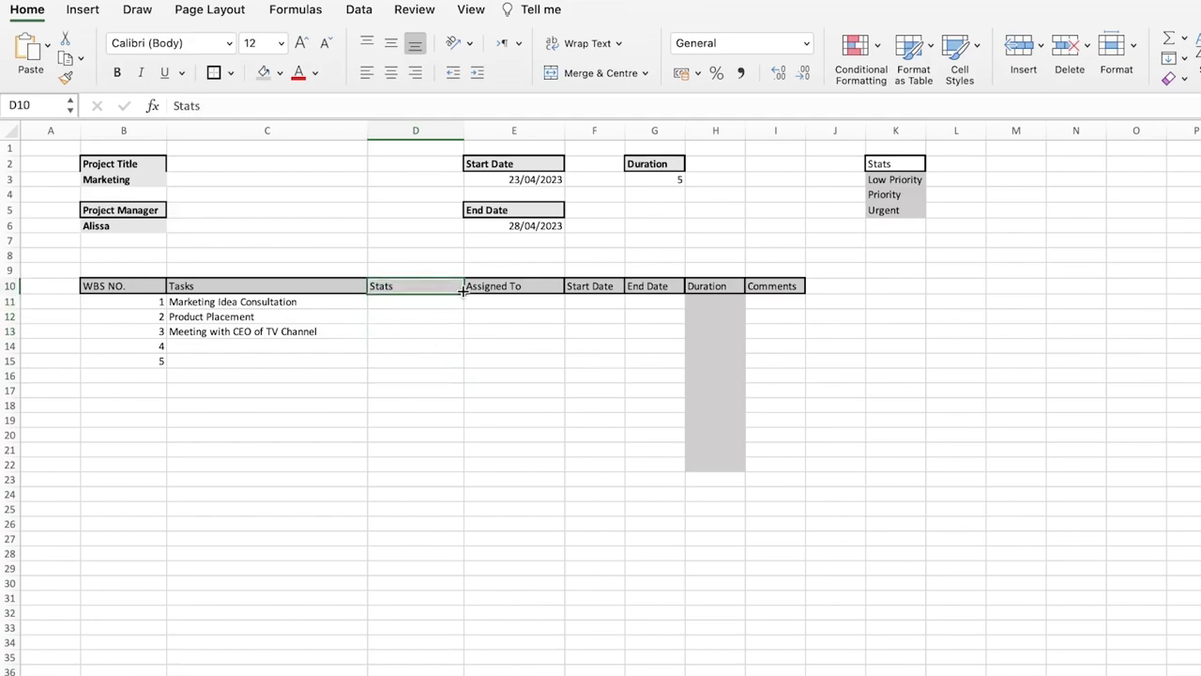
mouse_move(462, 291)
mouse_down()
mouse_move(462, 331)
mouse_move(459, 292)
mouse_up()
click(415, 331)
drag(383, 307, 422, 379)
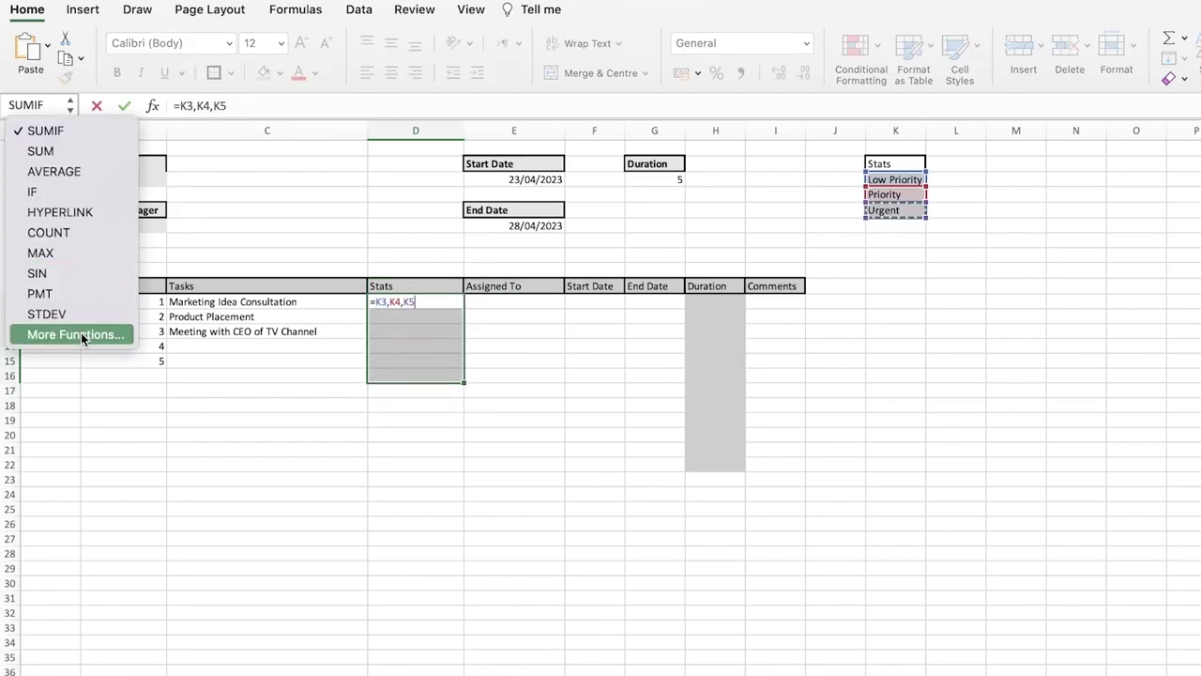
click(592, 207)
scroll(1044, 310, down, 15)
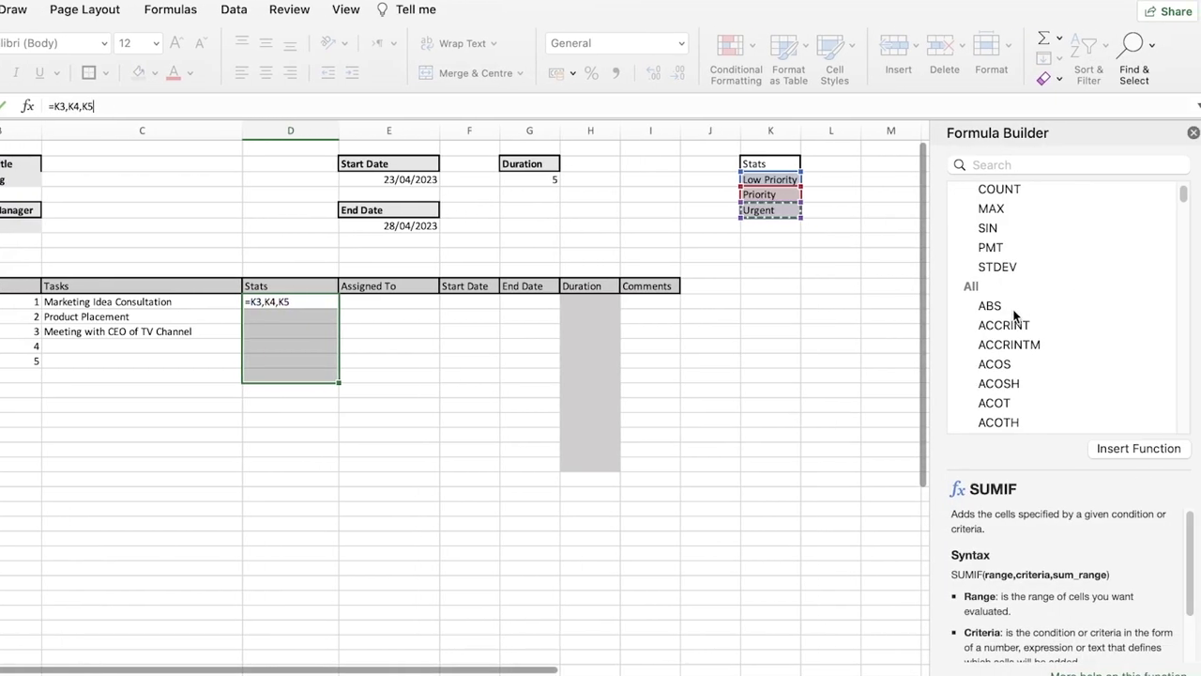
click(1130, 453)
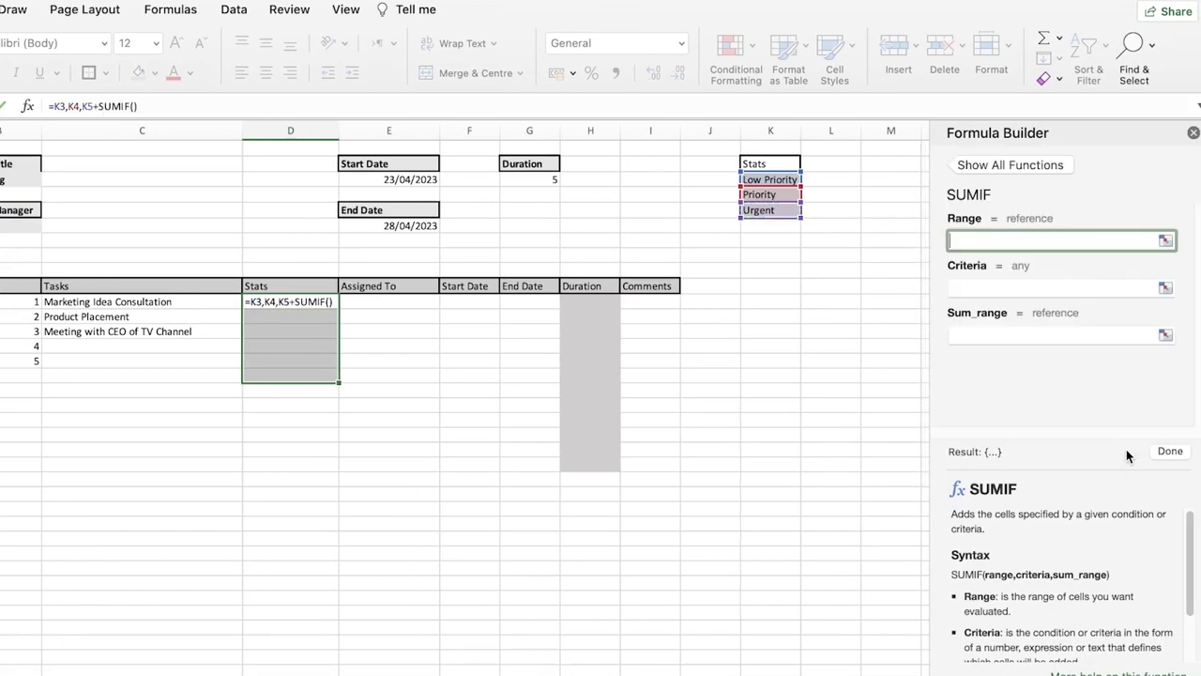
click(991, 166)
scroll(1086, 295, down, 12)
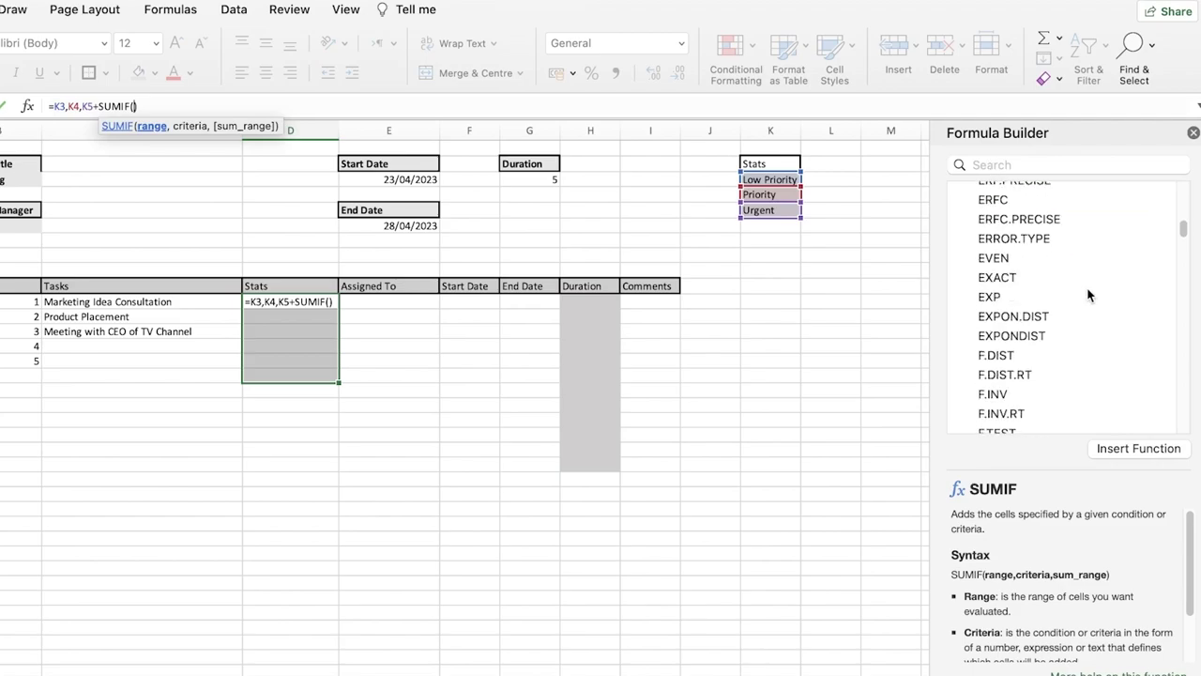
drag(1183, 249, 1147, 163)
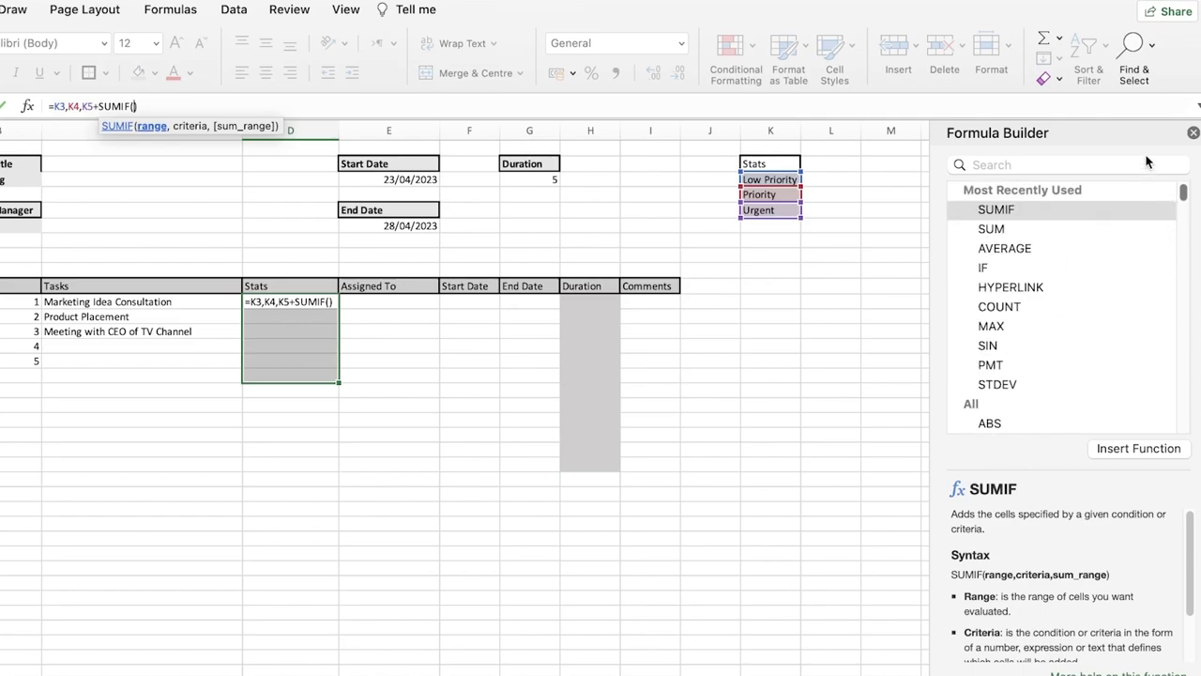
click(990, 271)
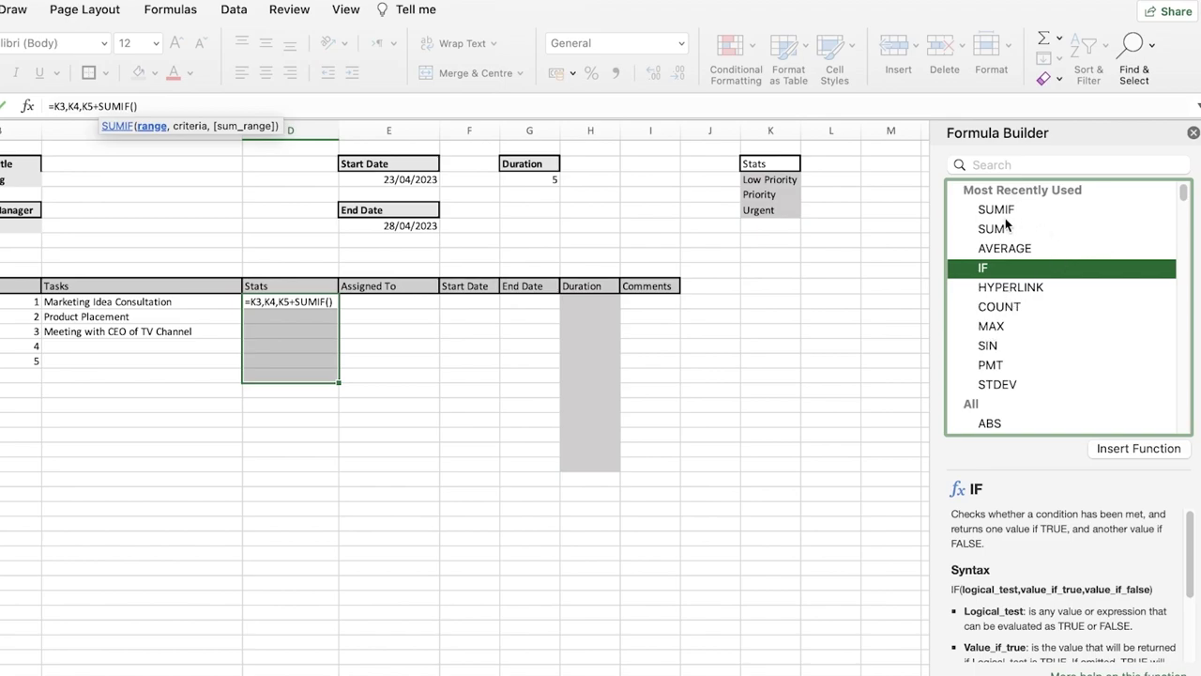
scroll(1041, 282, down, 1)
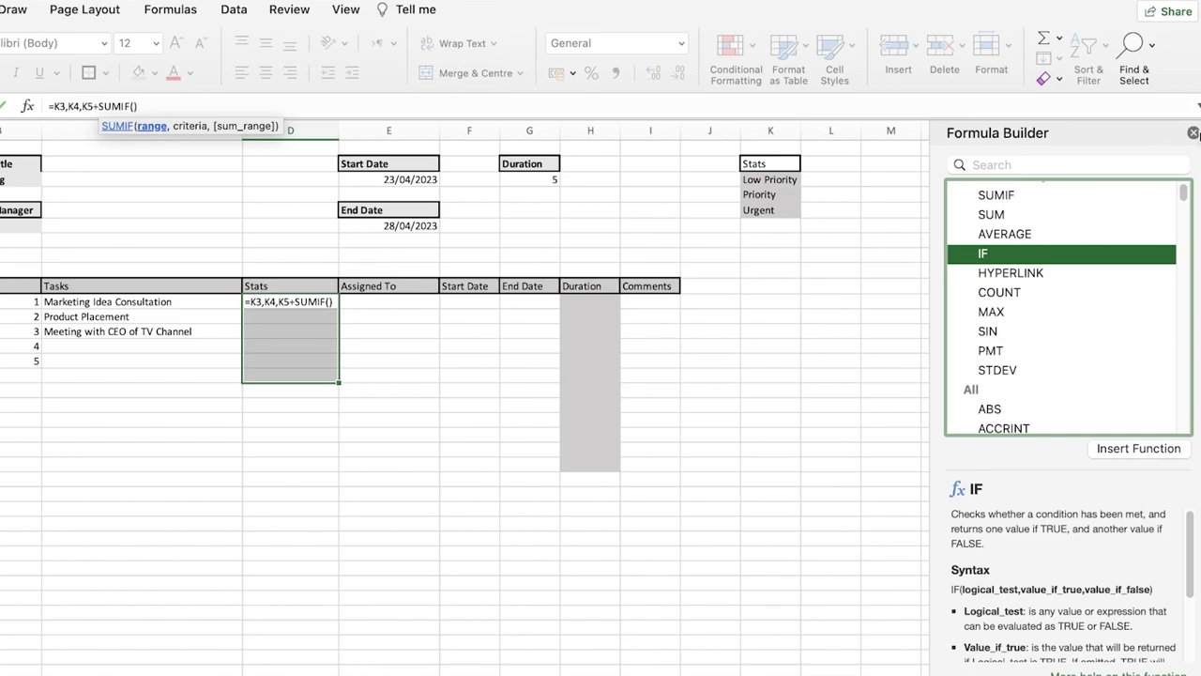
key(Escape)
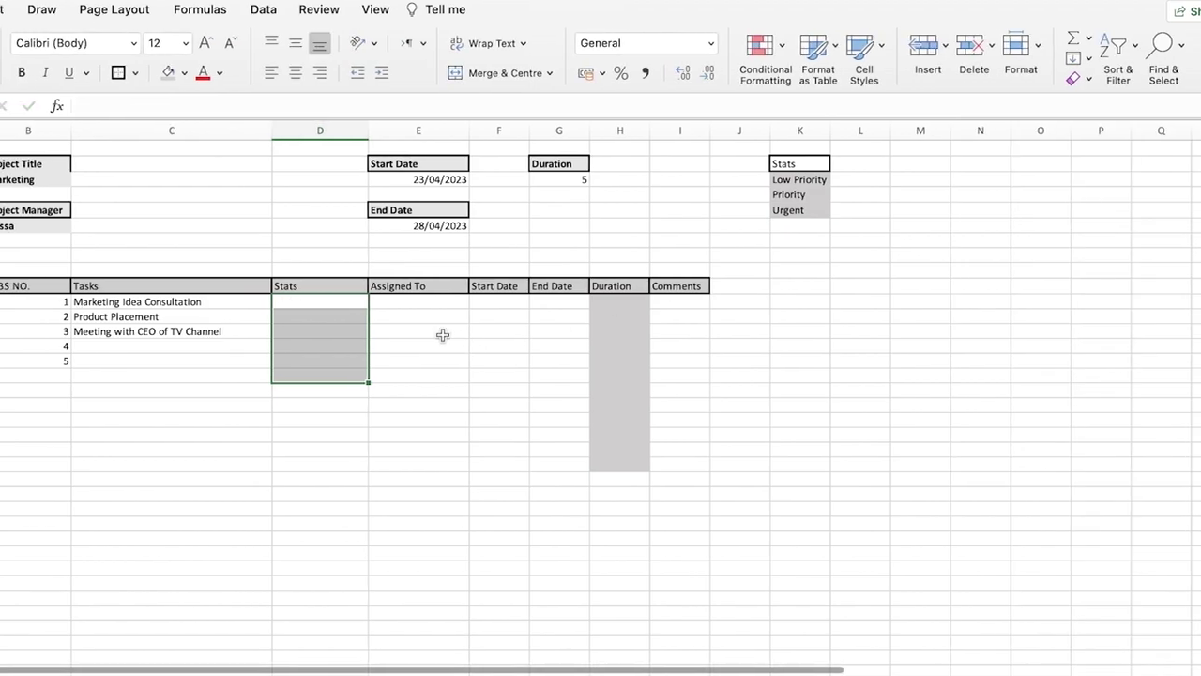
key(Up)
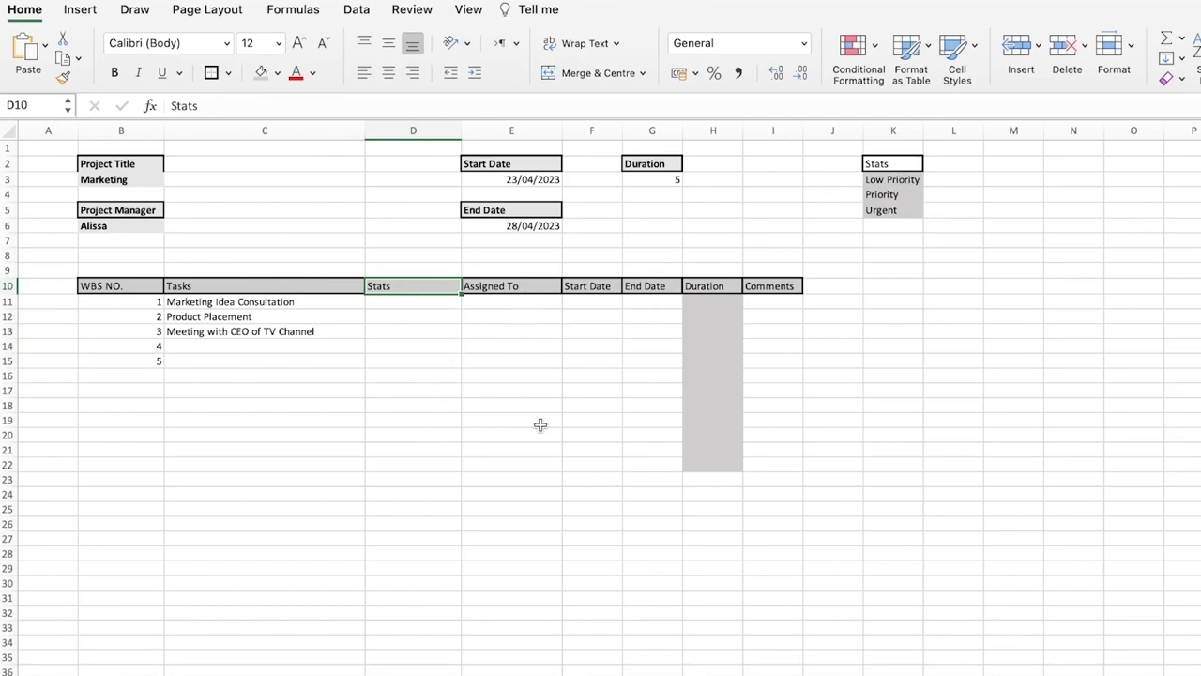
Step: Give the first task start date 01/04/2023 and end date 21/08/2023
click(587, 302)
text(0)
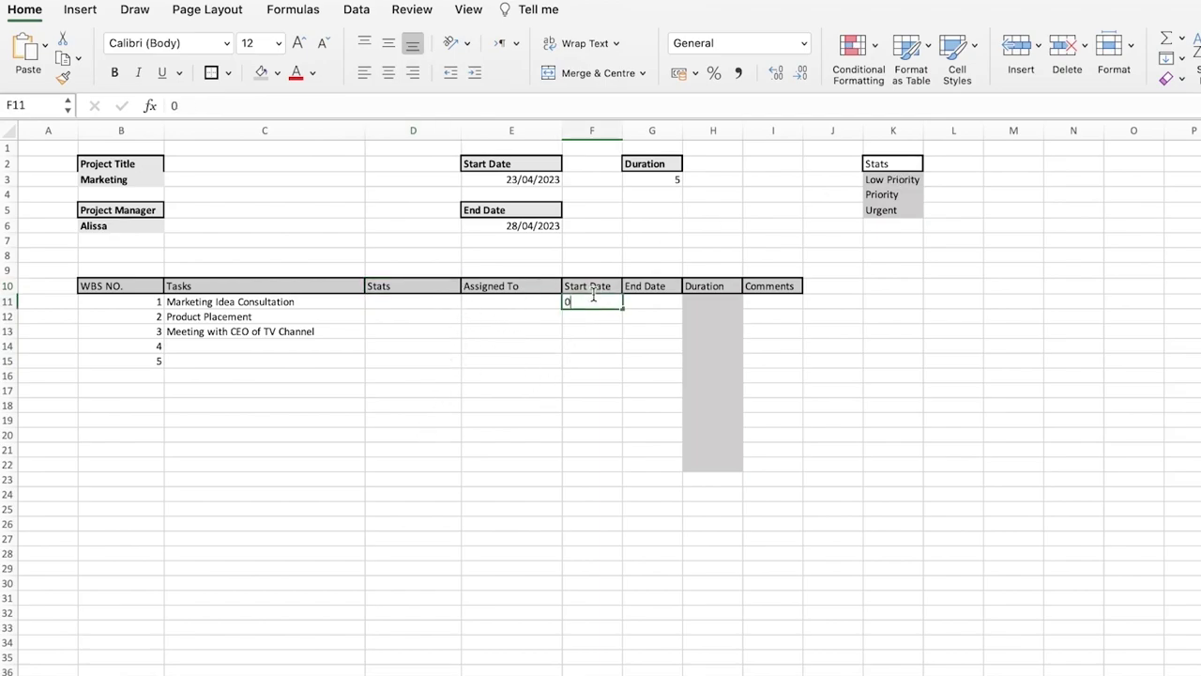
key(BackSpace)
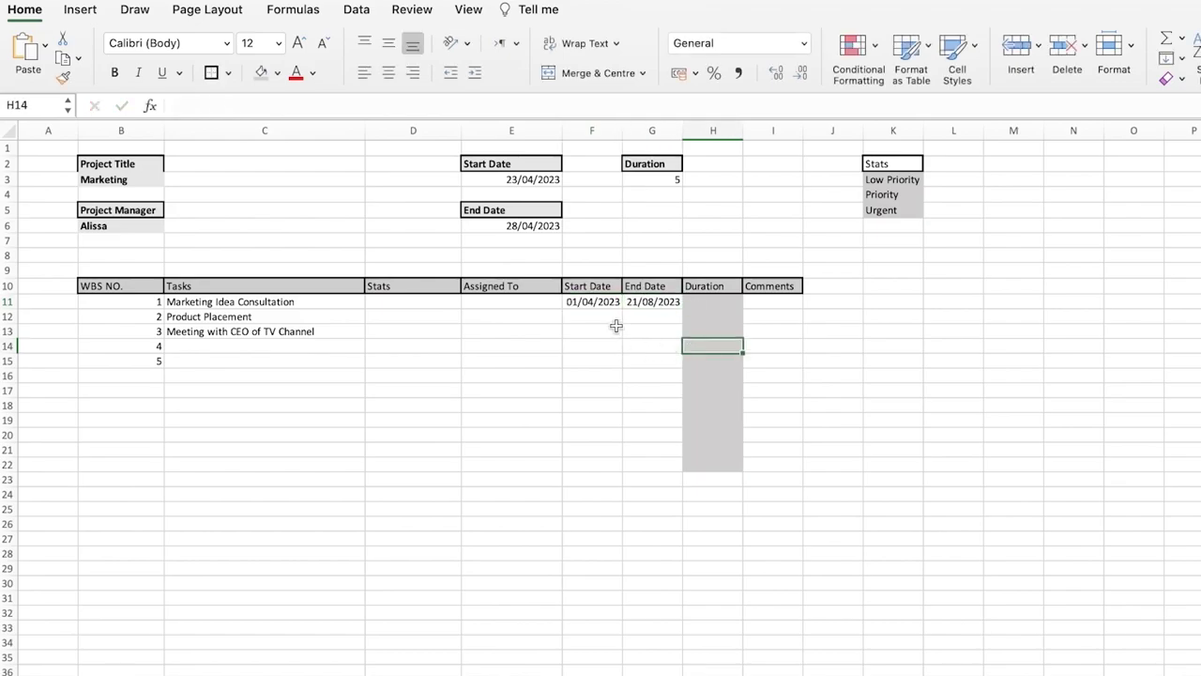
click(591, 302)
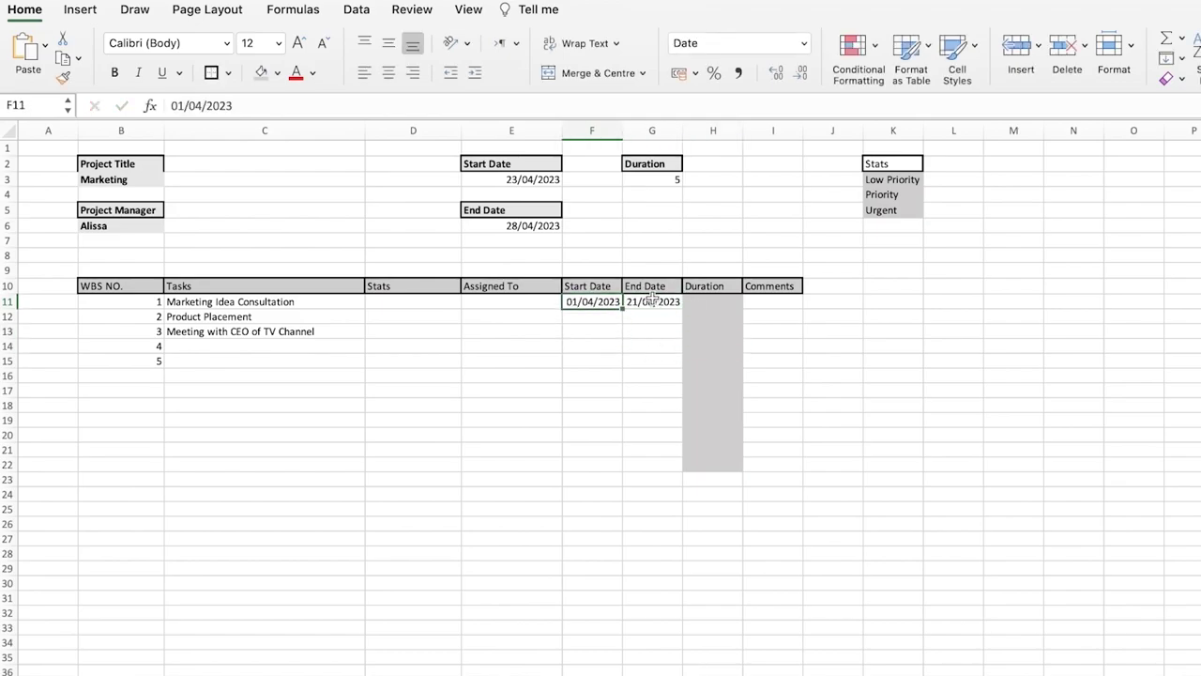
click(652, 302)
Step: Compute H11's duration with =NETWORKDAYS(F11,G11), returning 101 working days
click(709, 301)
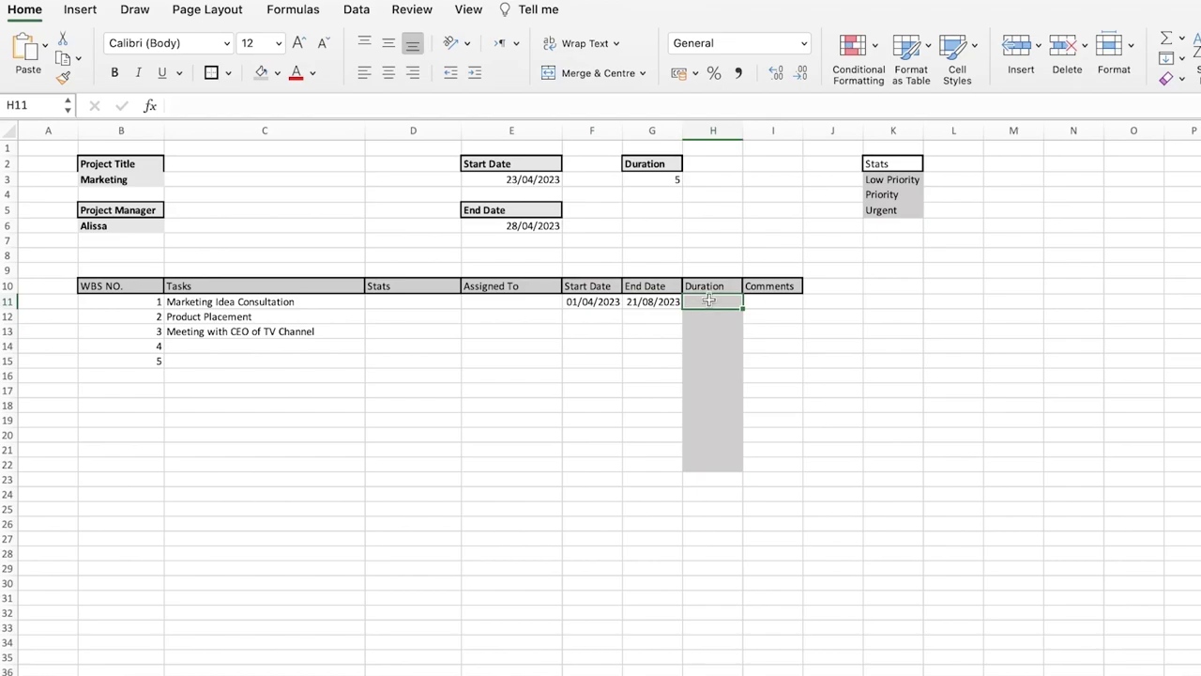
text(=)
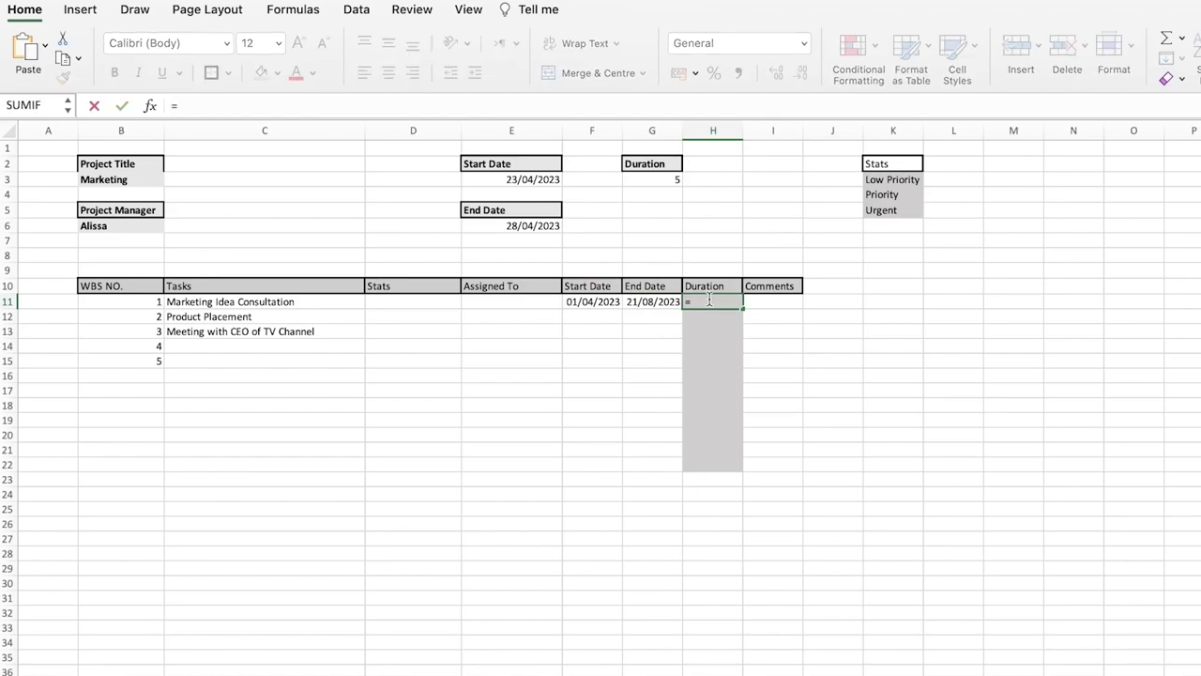
text(ne)
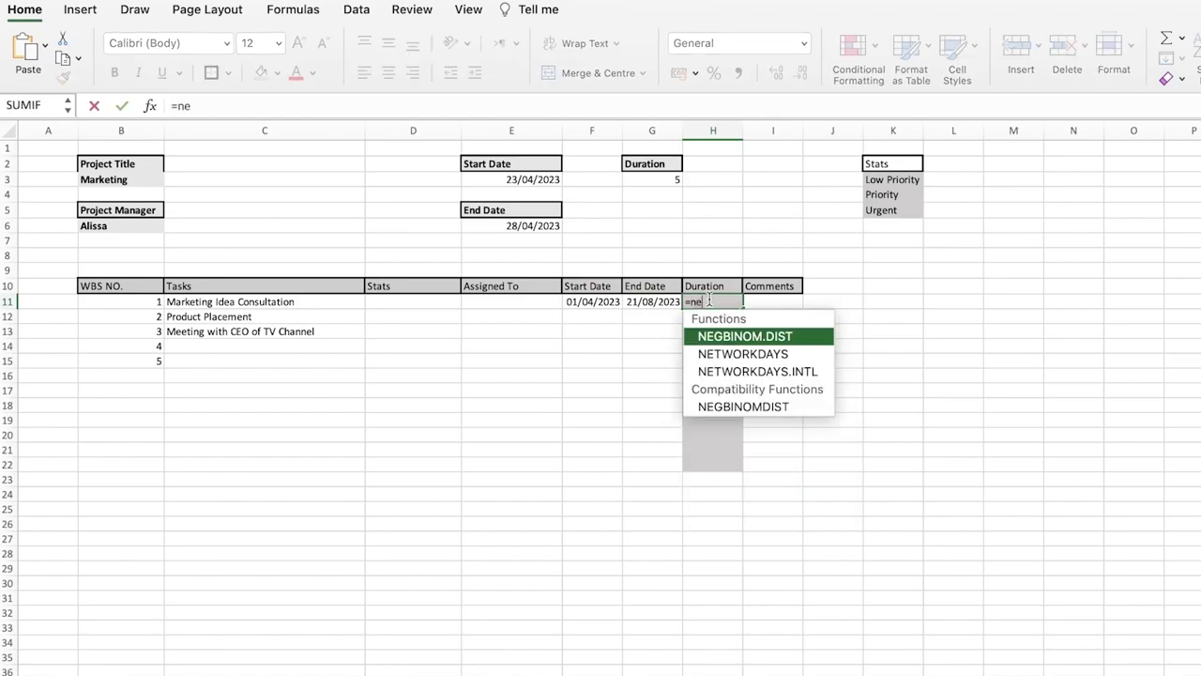
double_click(748, 353)
click(602, 302)
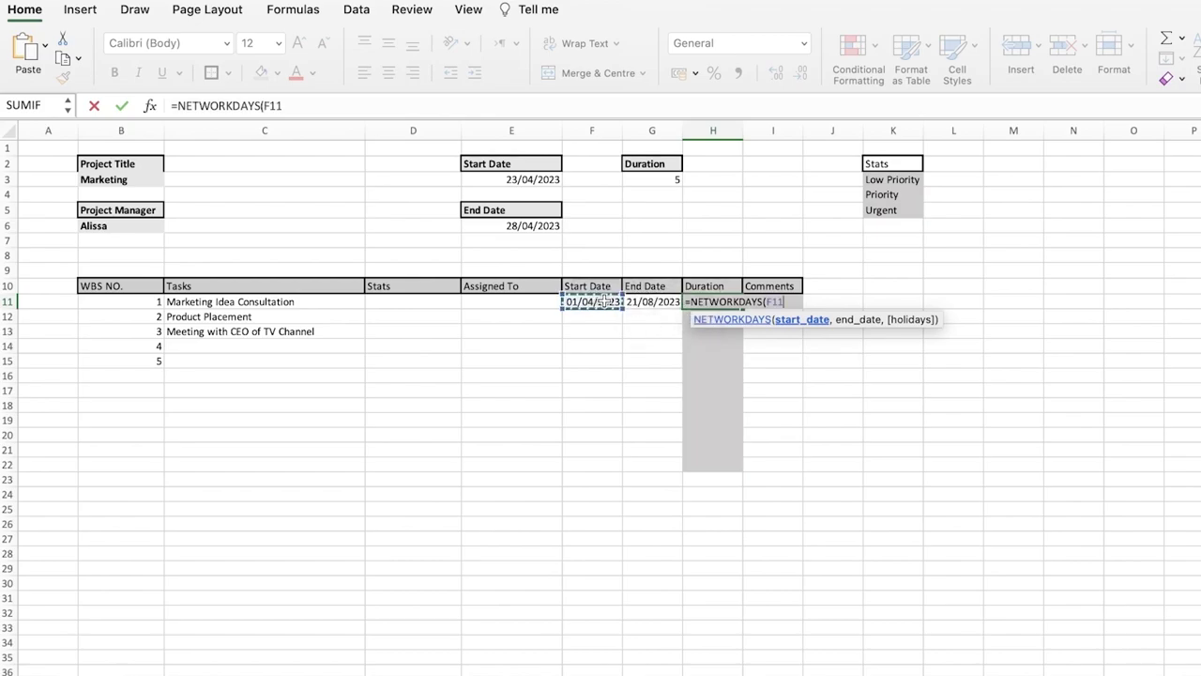
text(,)
click(648, 301)
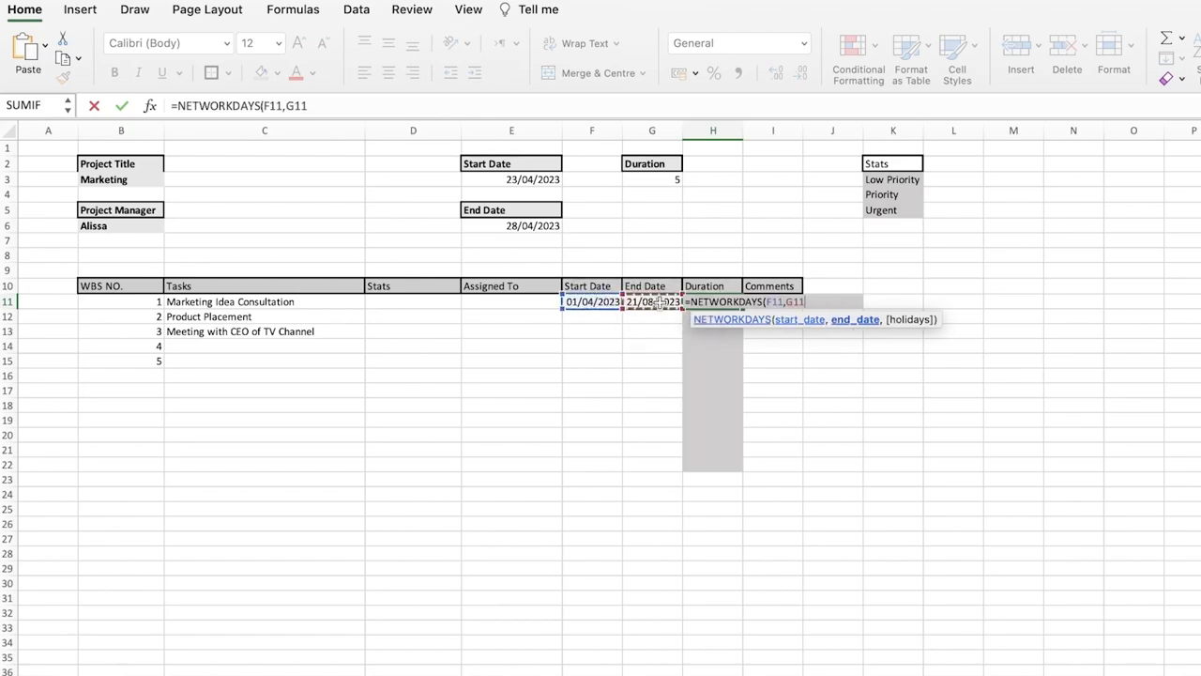
key(Return)
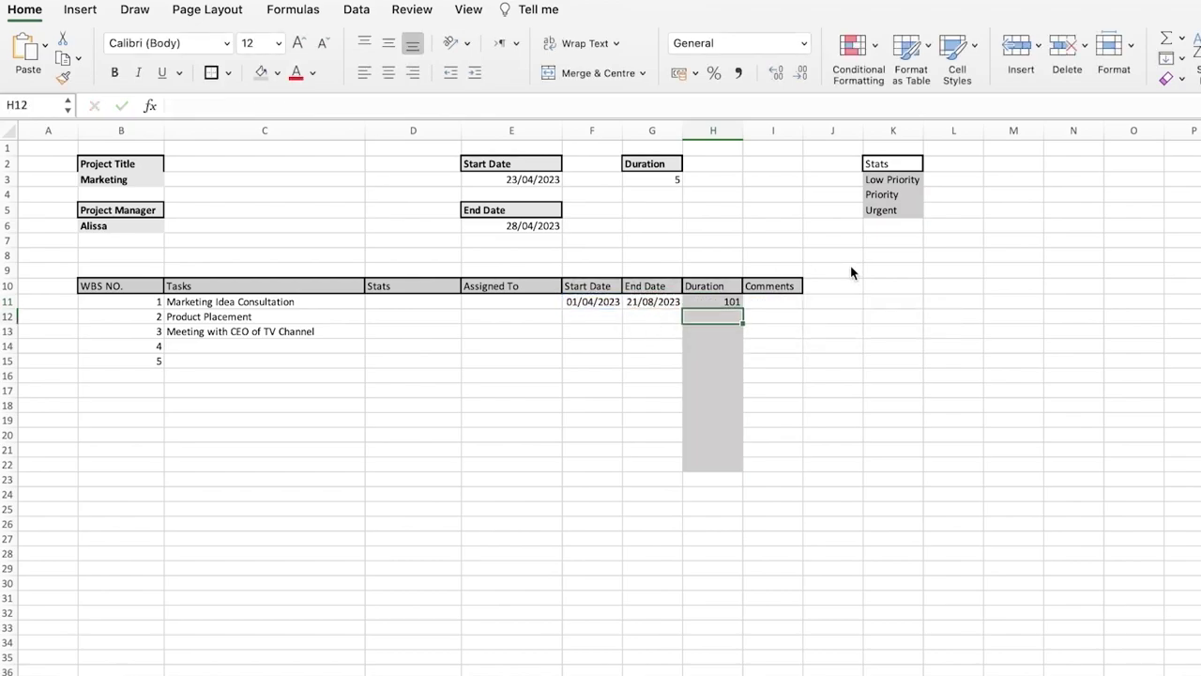
key(Up)
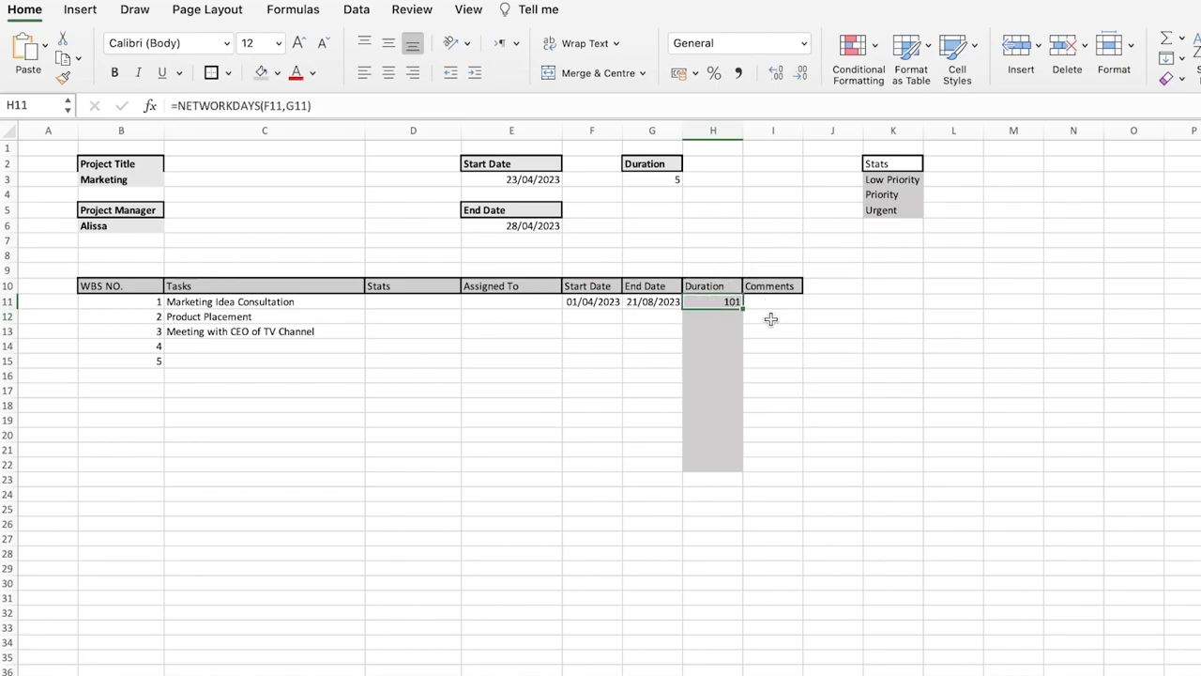
scroll(786, 436, down, 2)
scroll(667, 335, up, 2)
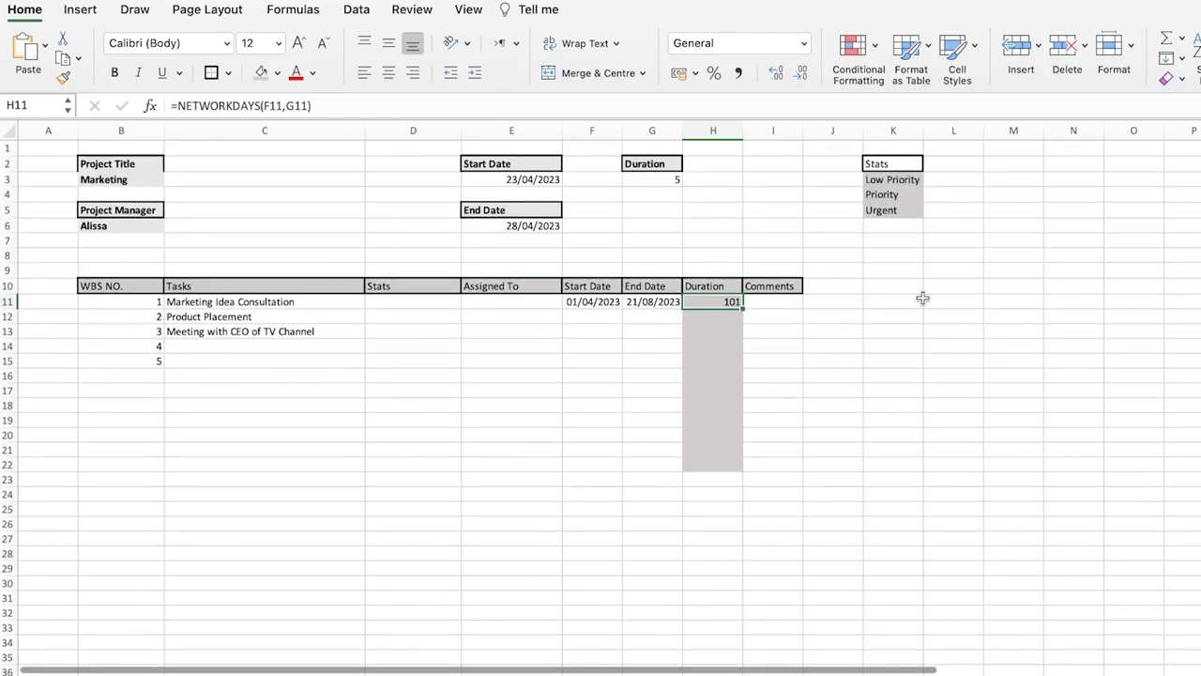
click(916, 197)
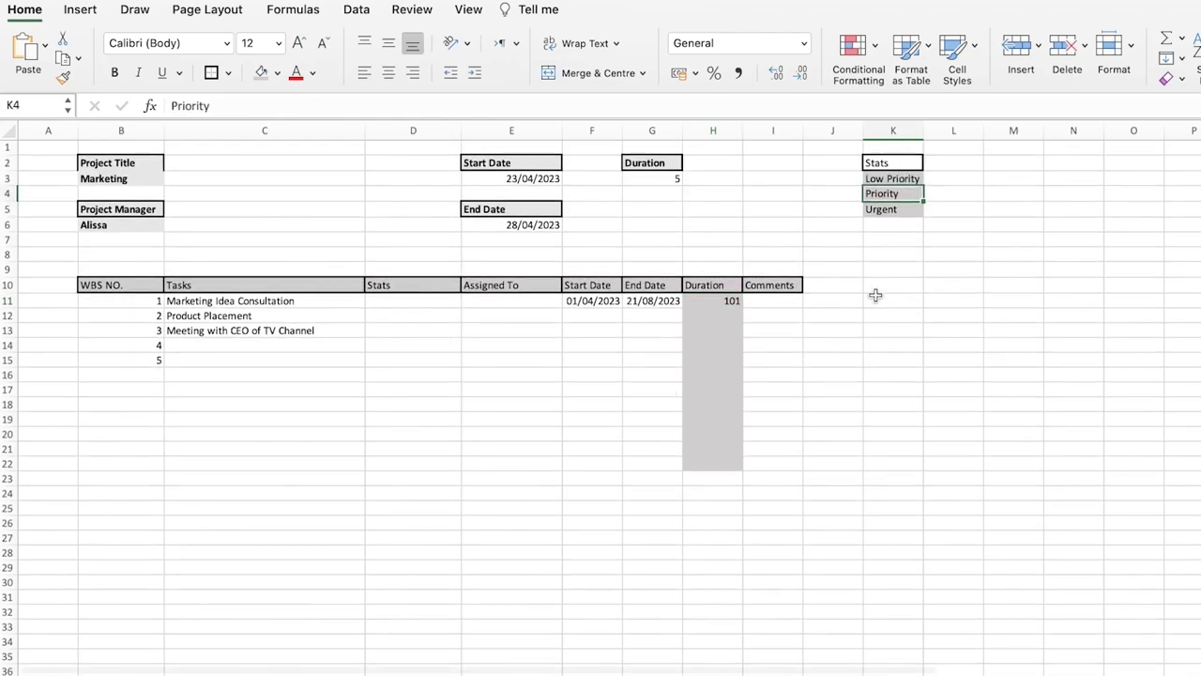
scroll(873, 296, down, 2)
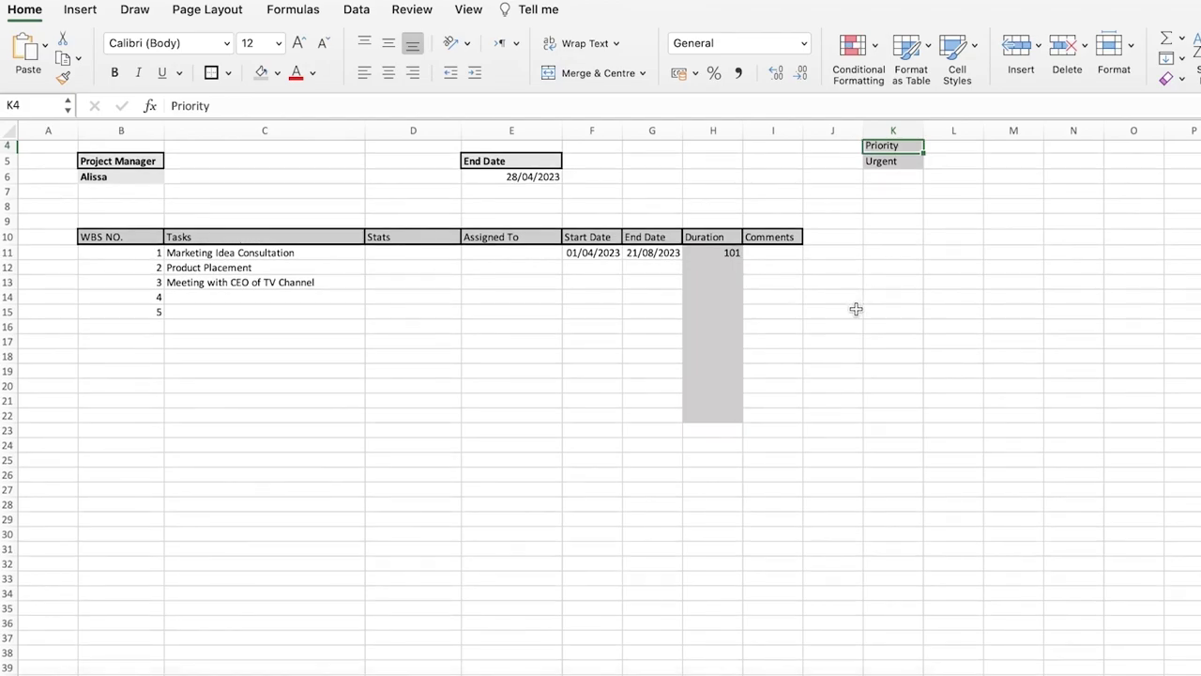